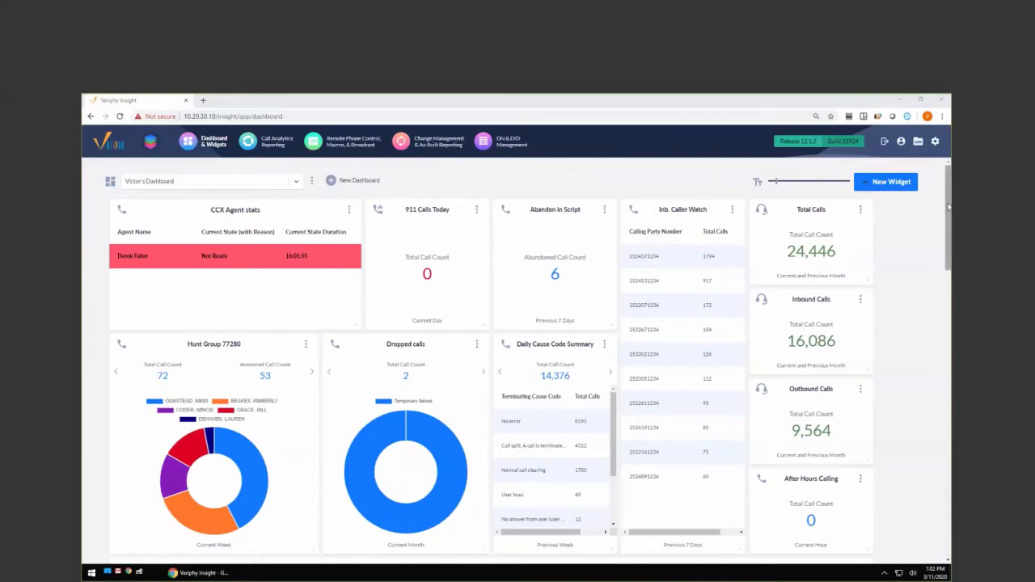
Step: Create and save a new dashboard named Capacity with public access allowed and no passphrase required
drag(949, 207, 903, 340)
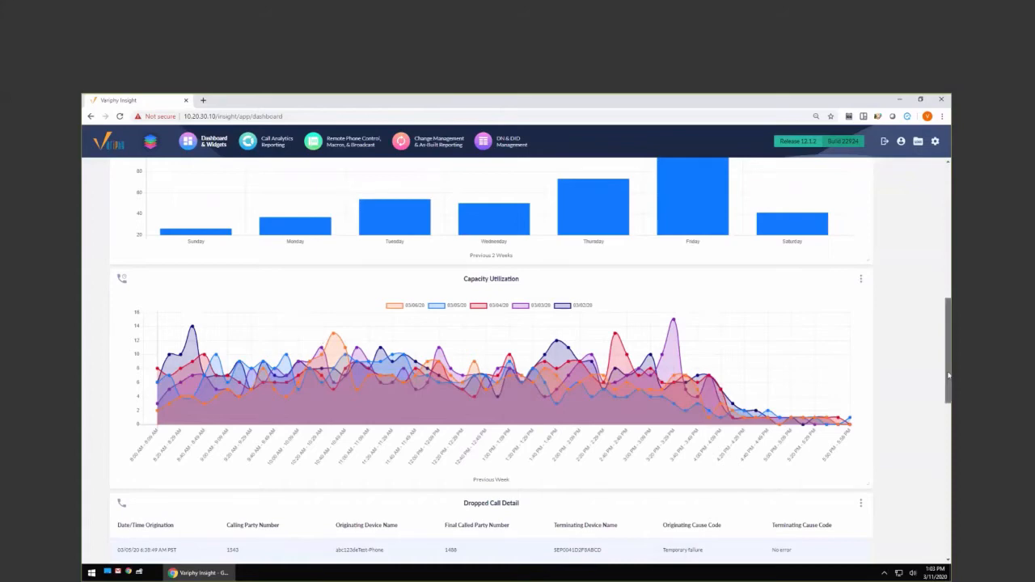
drag(948, 374, 948, 230)
click(349, 181)
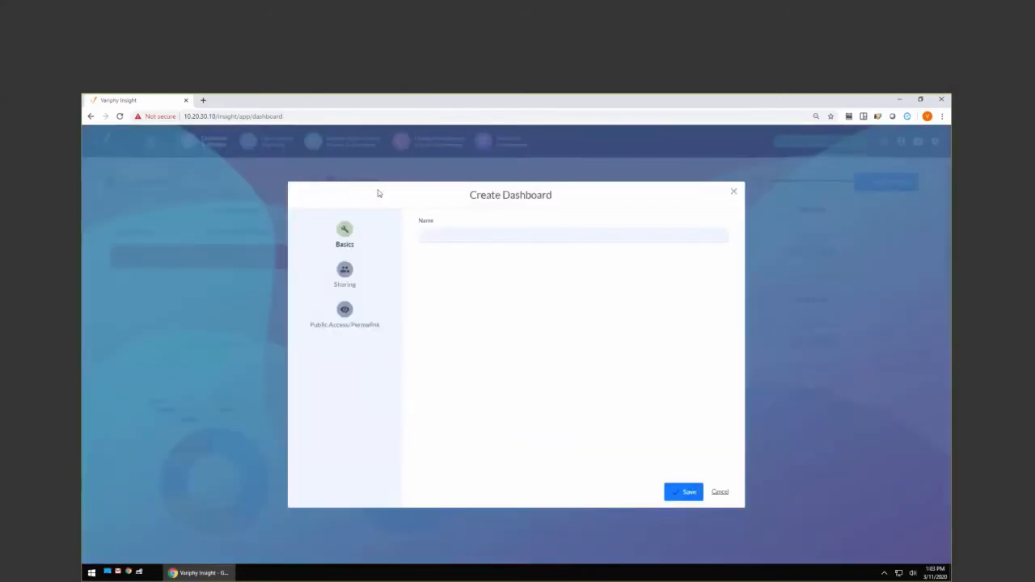
click(498, 239)
text(Capacity)
click(345, 312)
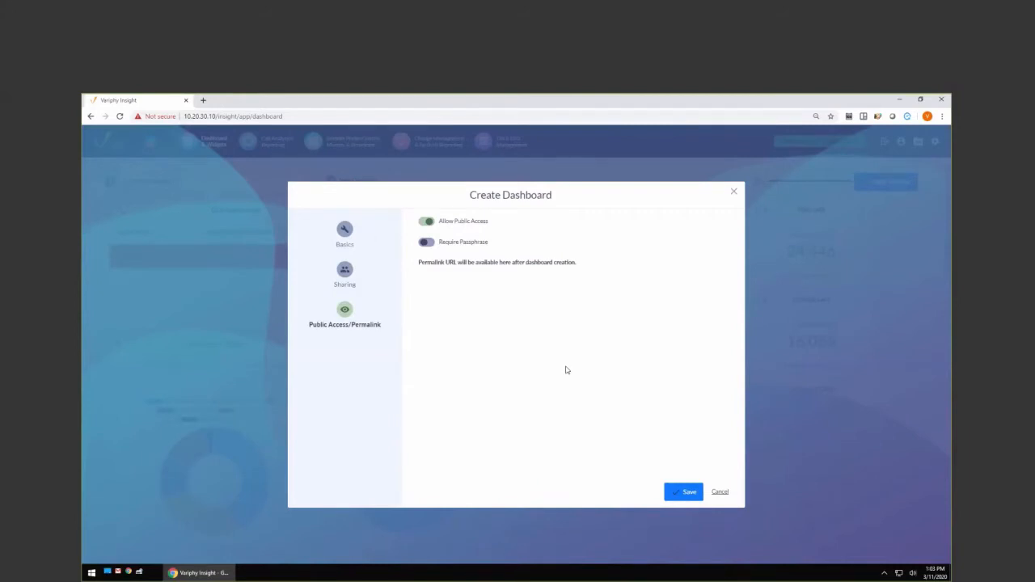
click(687, 493)
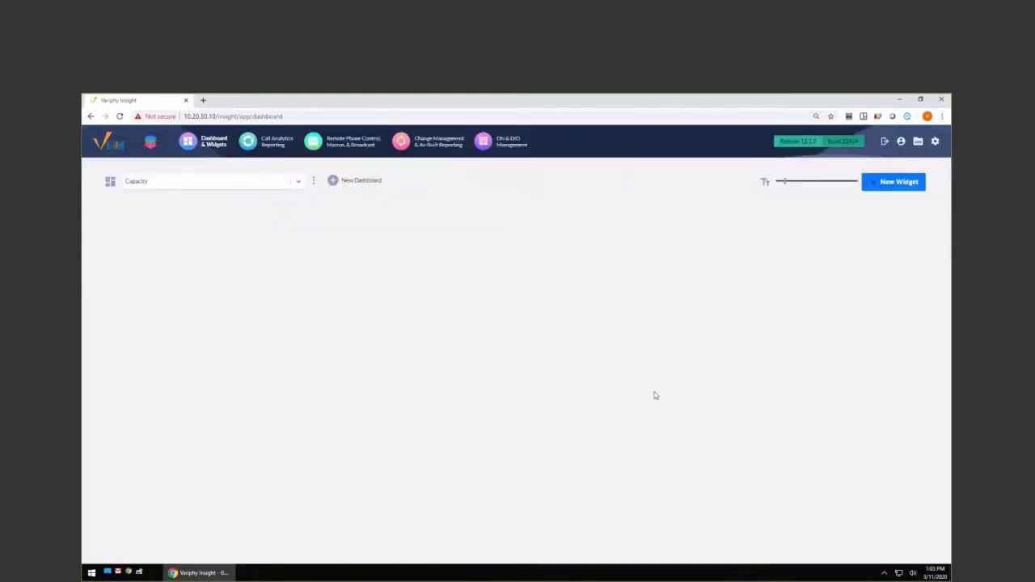
Step: Start a new CUCM Call Analytics widget of type Utilization/Concurrent Call Activity for the Mexico City - 11.X Cluster
click(888, 190)
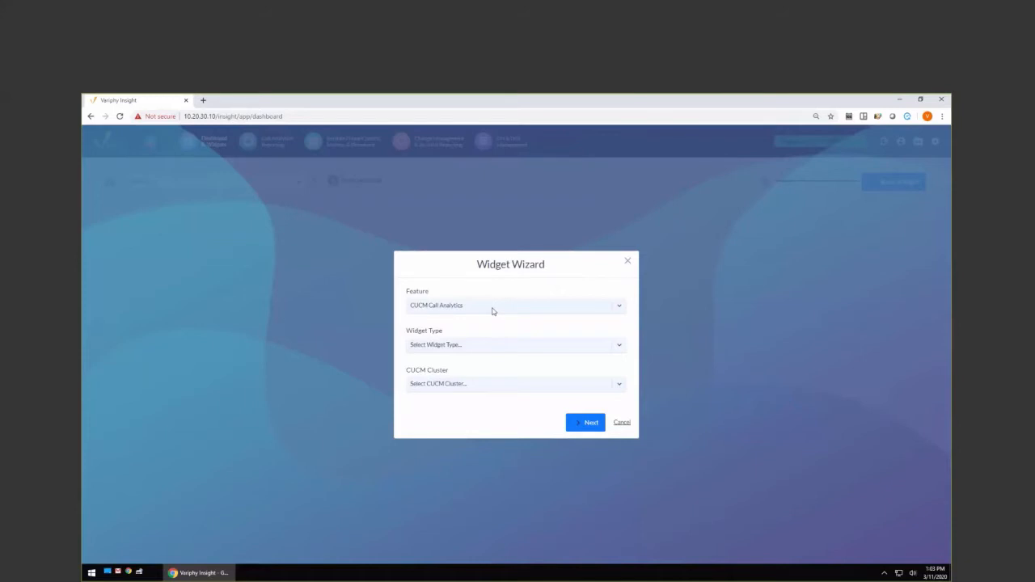
click(474, 346)
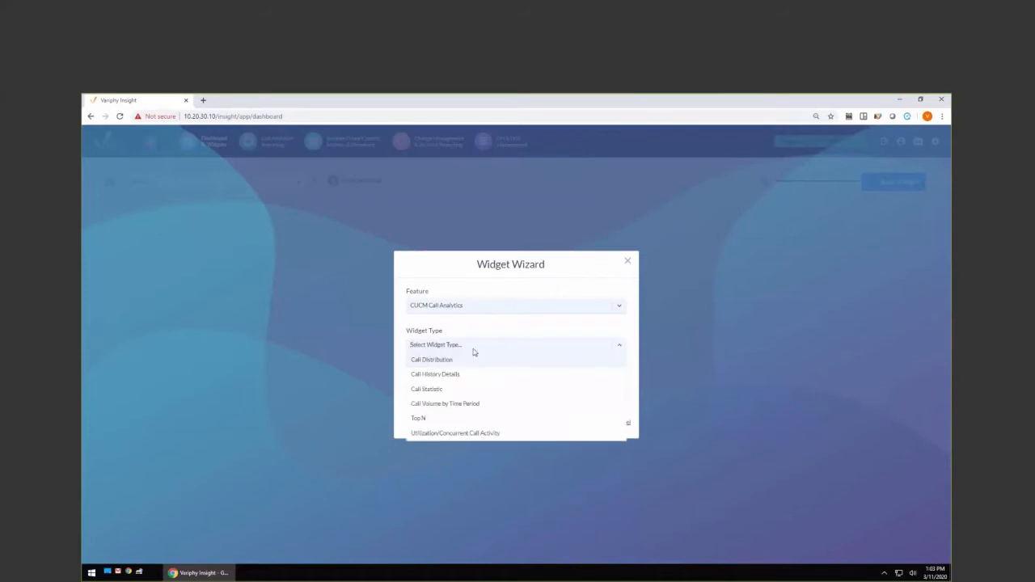
click(514, 434)
click(487, 384)
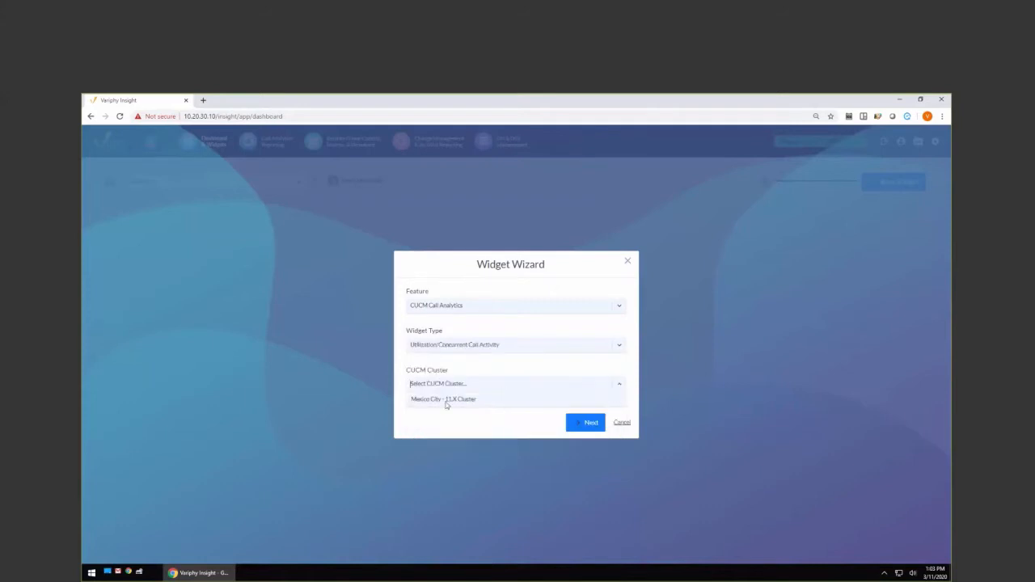
click(446, 399)
click(574, 423)
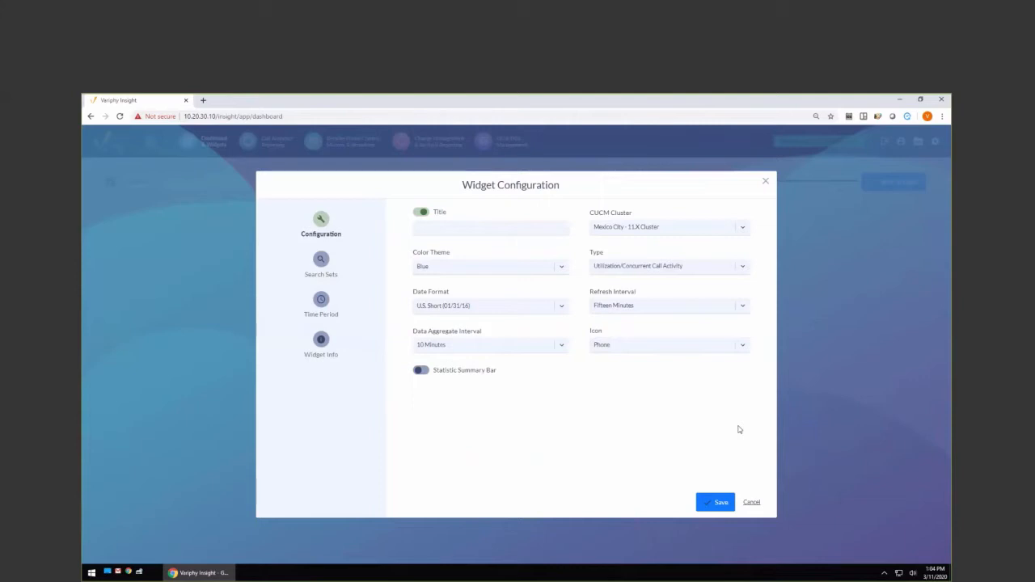
Step: Title the widget SIP Primary and set its data aggregate interval to 60 Minutes
click(477, 228)
text(SIP Primary)
click(480, 349)
click(439, 405)
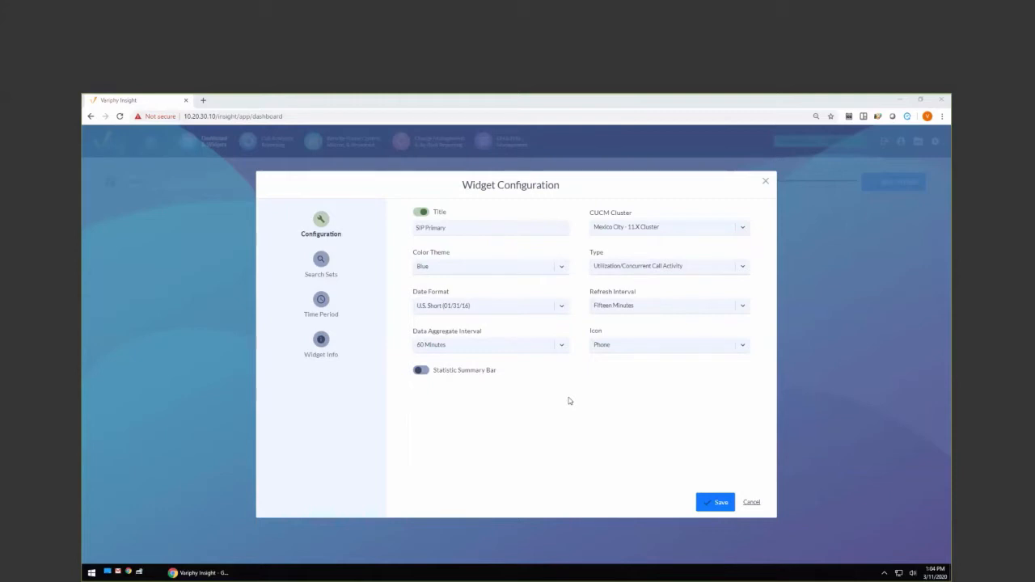
Step: Create a call detail search set named Primary for this widget
click(321, 262)
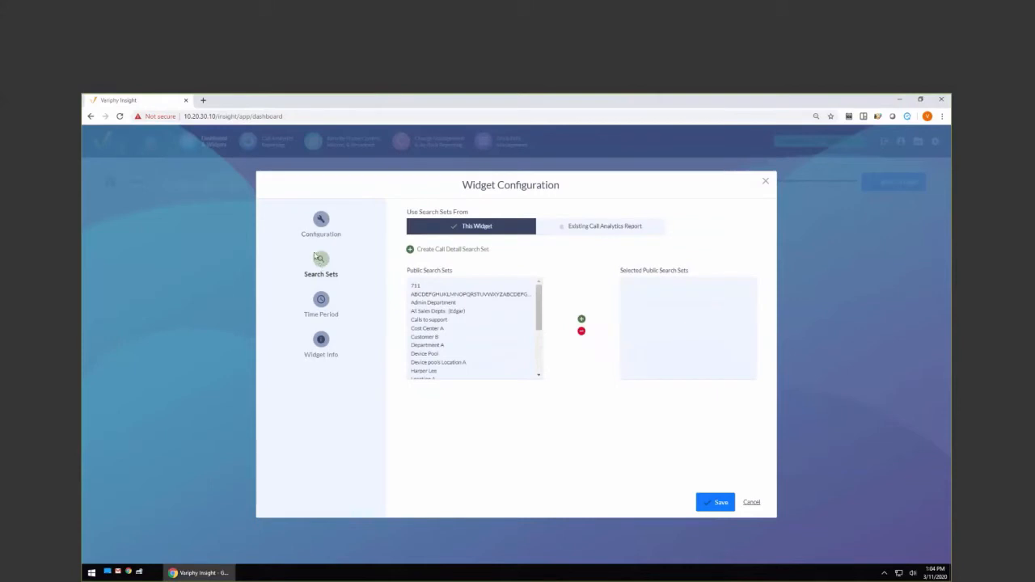
click(438, 250)
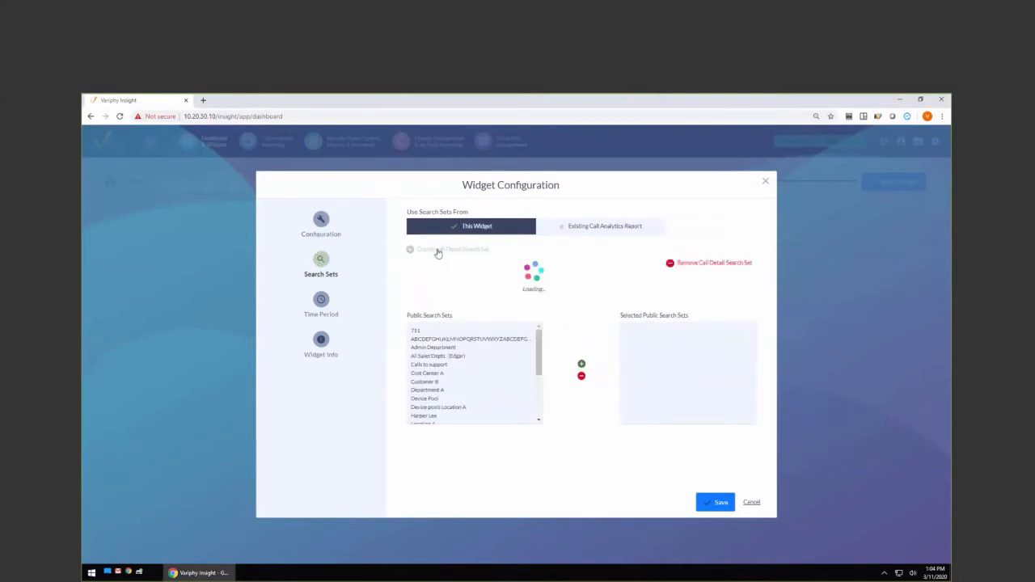
click(461, 273)
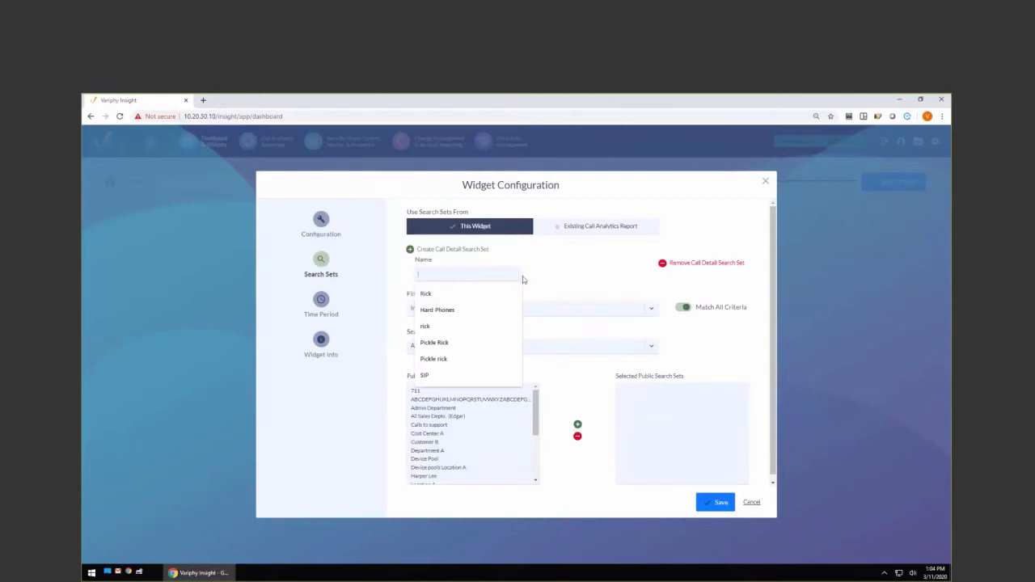
text(Primary)
click(590, 277)
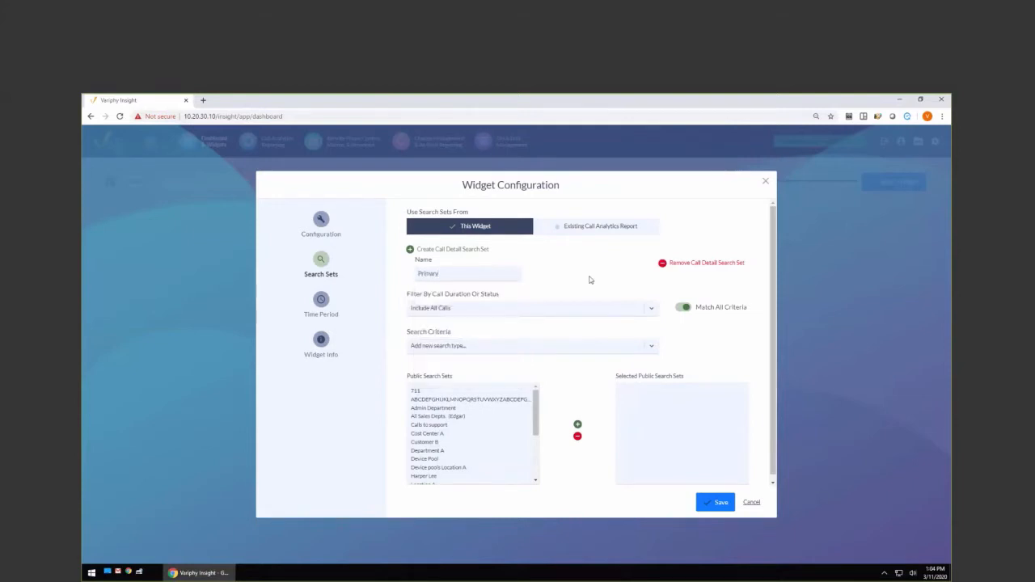
Step: Add a search criterion to the Primary set: Originating or Terminating Device Name equals SIP_Trunk_CUBE_Primary
click(505, 349)
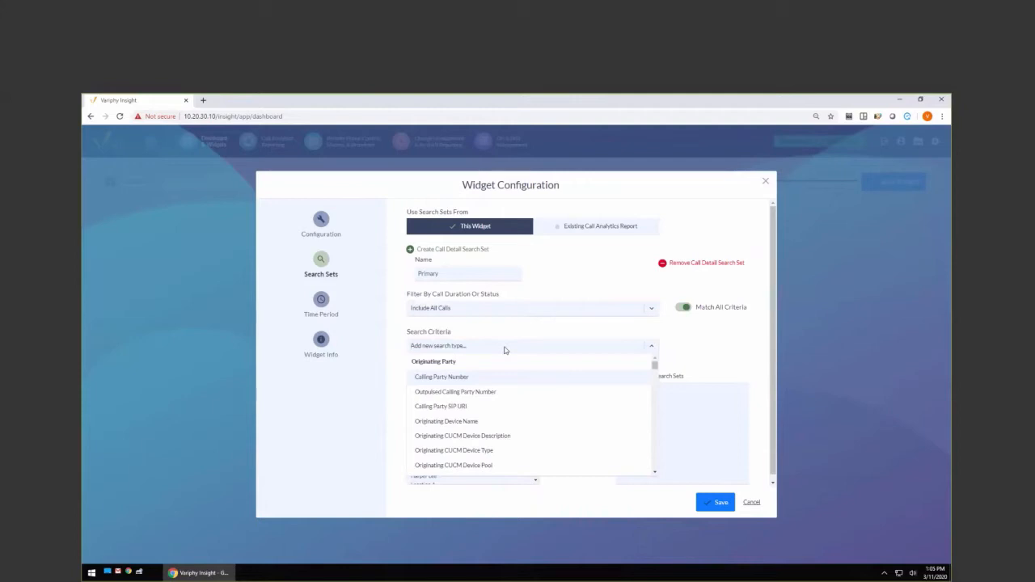
text(name)
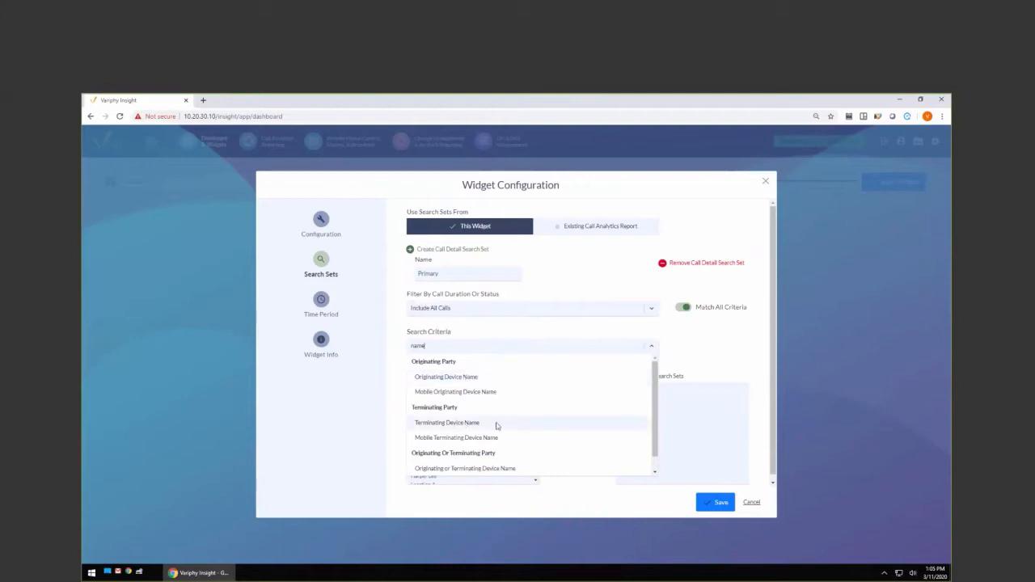
scroll(498, 426, down, 1)
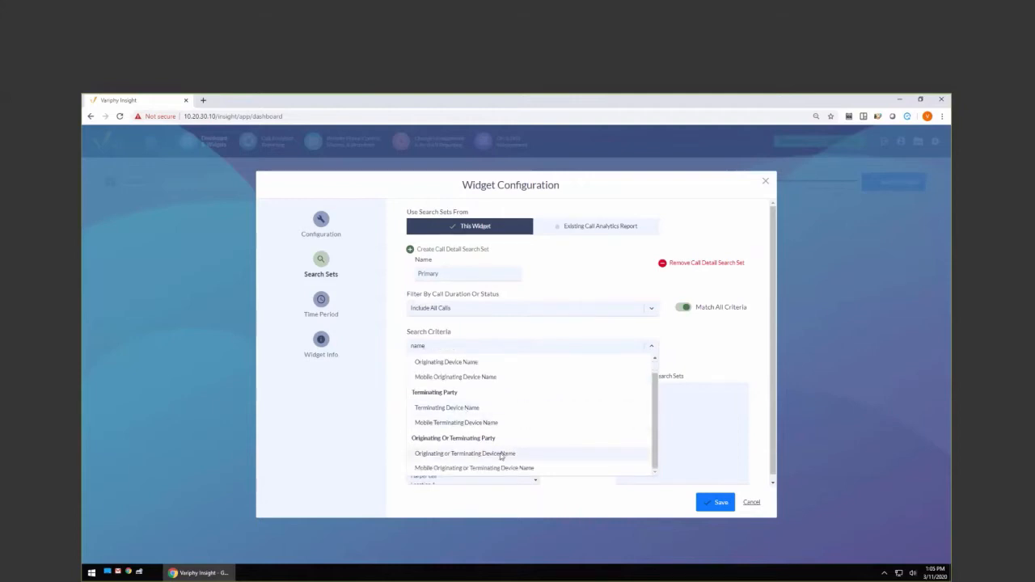
click(501, 454)
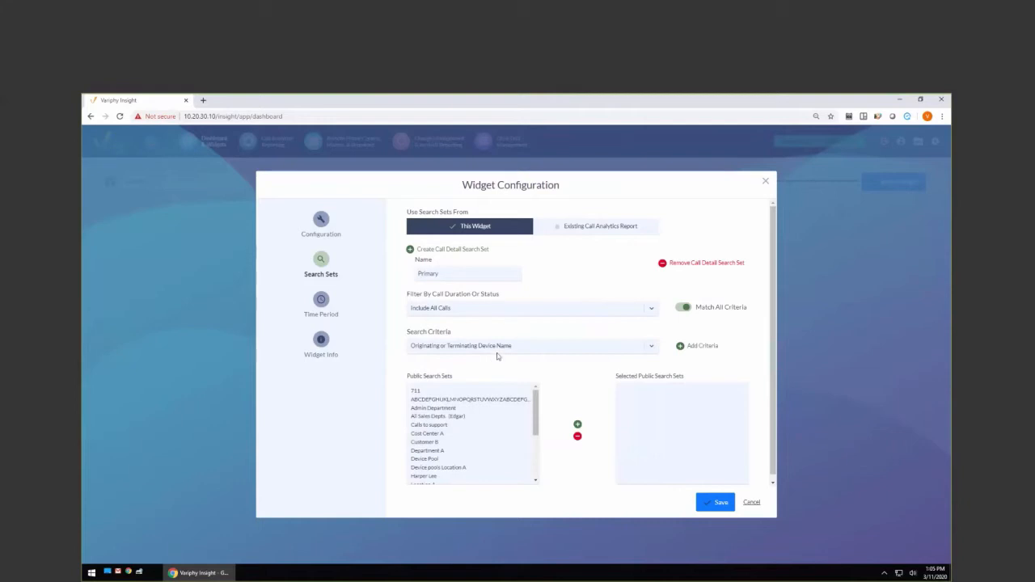
click(679, 347)
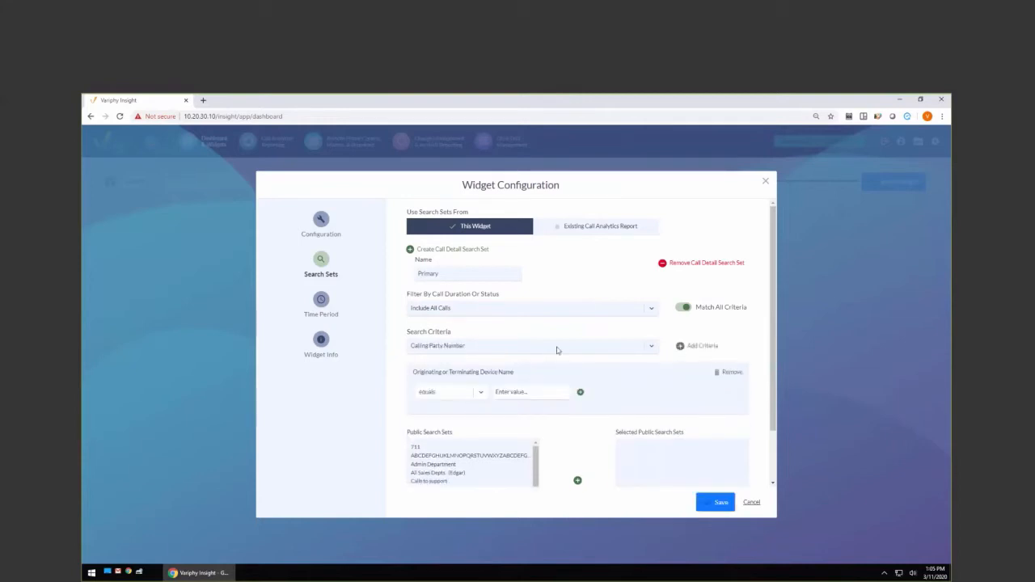
click(511, 392)
text(SIP_Trunk_CUBE_Primary)
drag(563, 392, 496, 425)
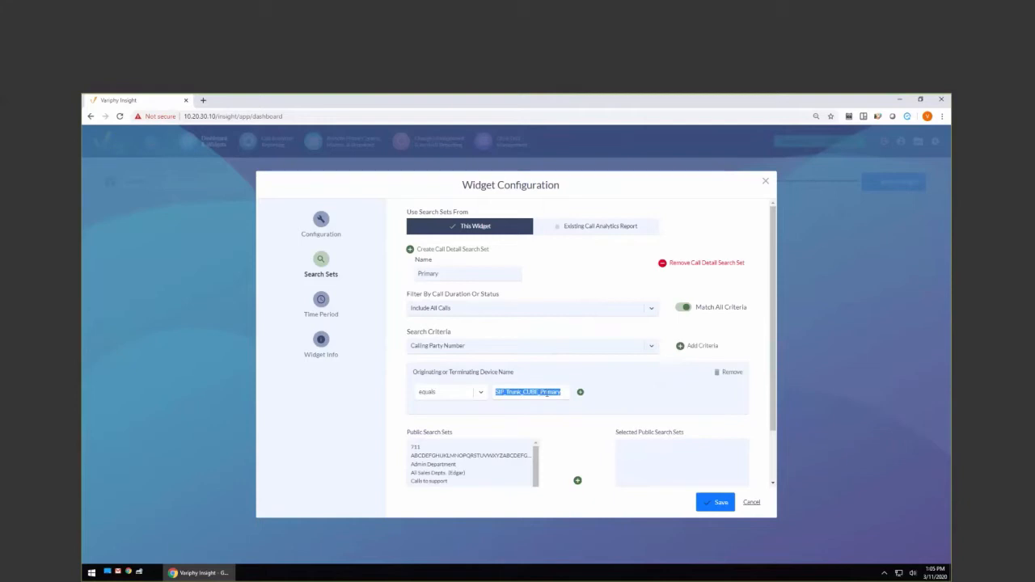
scroll(566, 413, down, 1)
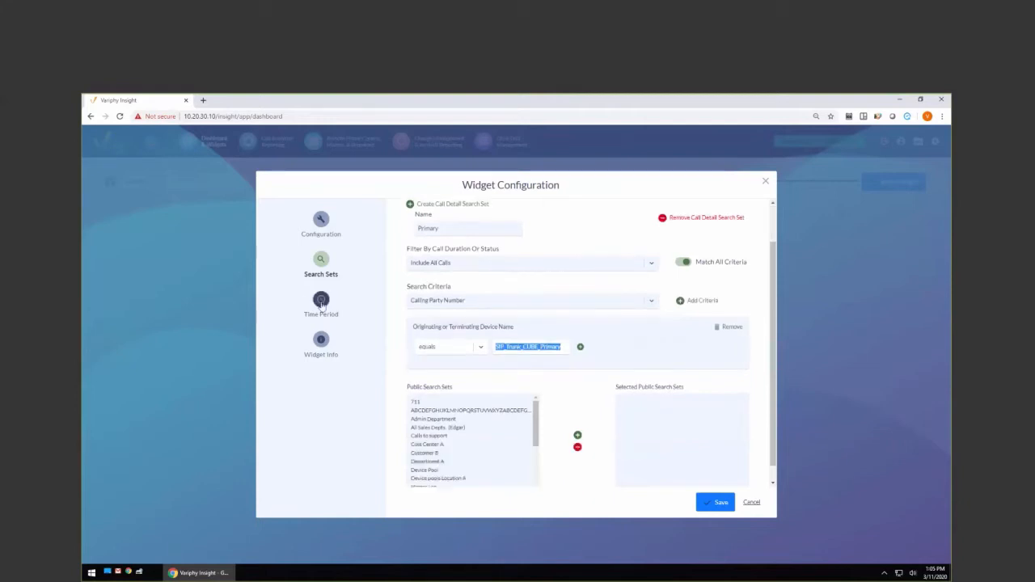
Step: Set the widget's date/time range to Current and Previous Week and save the widget
click(321, 302)
click(474, 231)
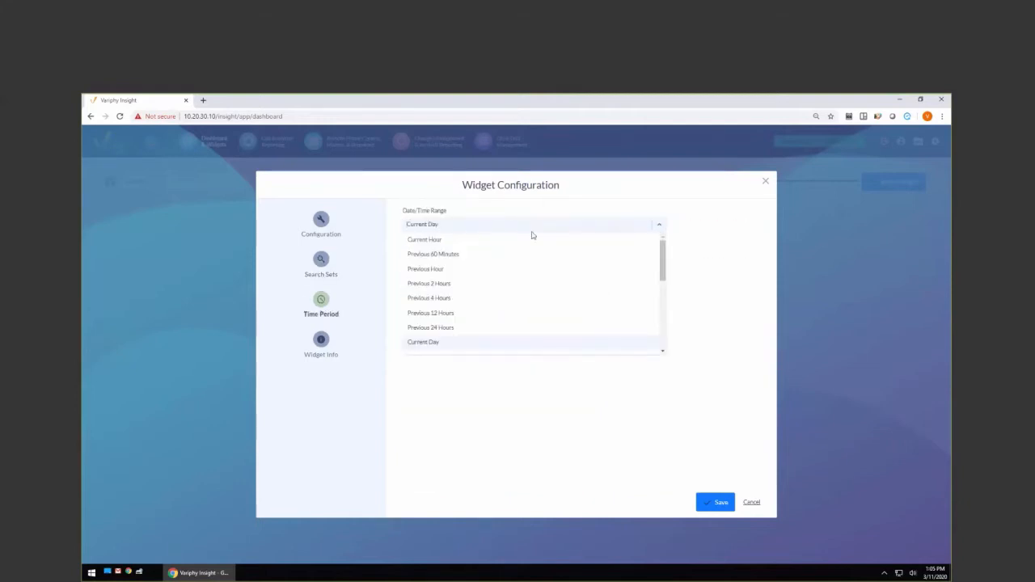
drag(662, 256, 661, 291)
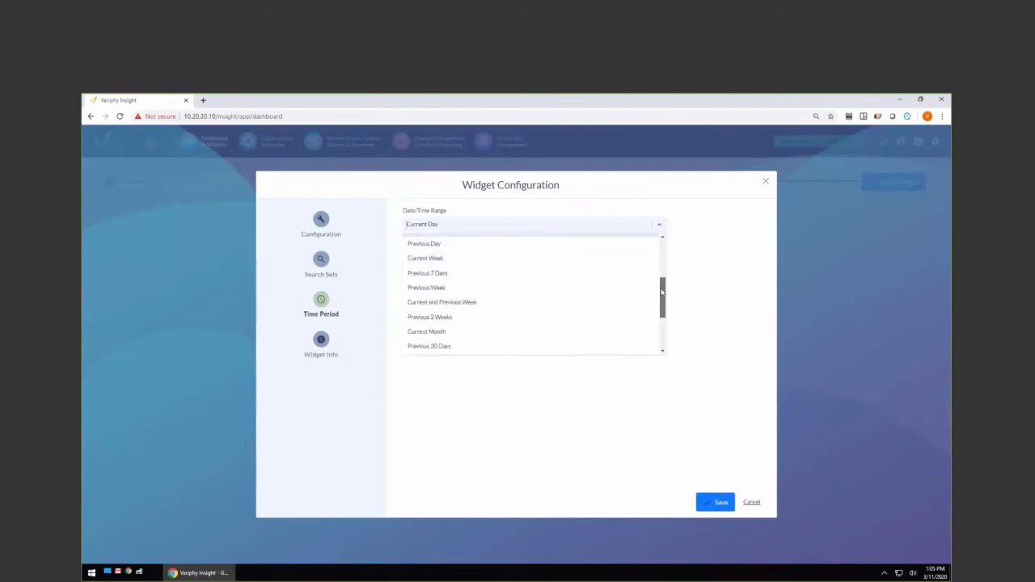
click(450, 304)
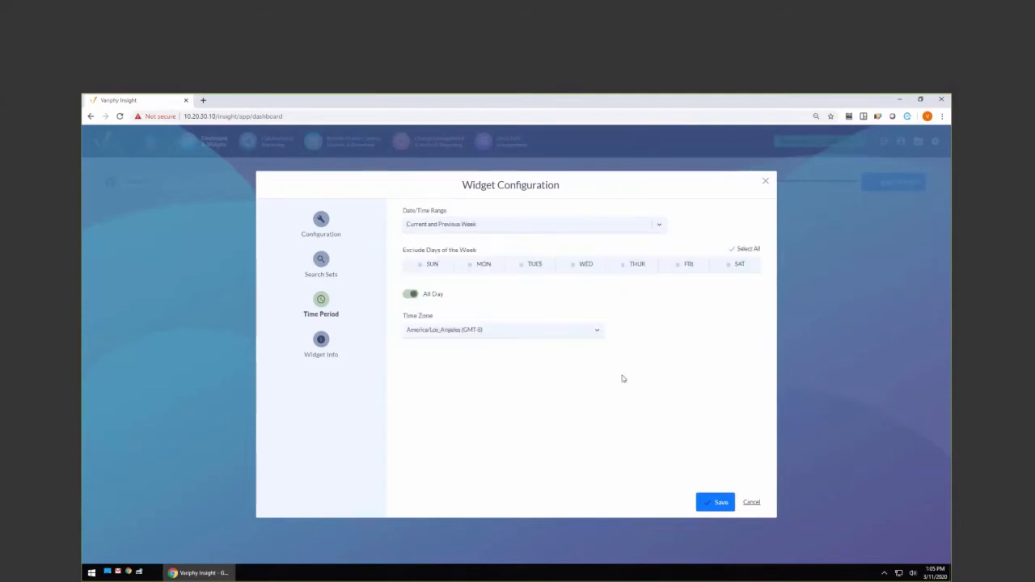
click(319, 228)
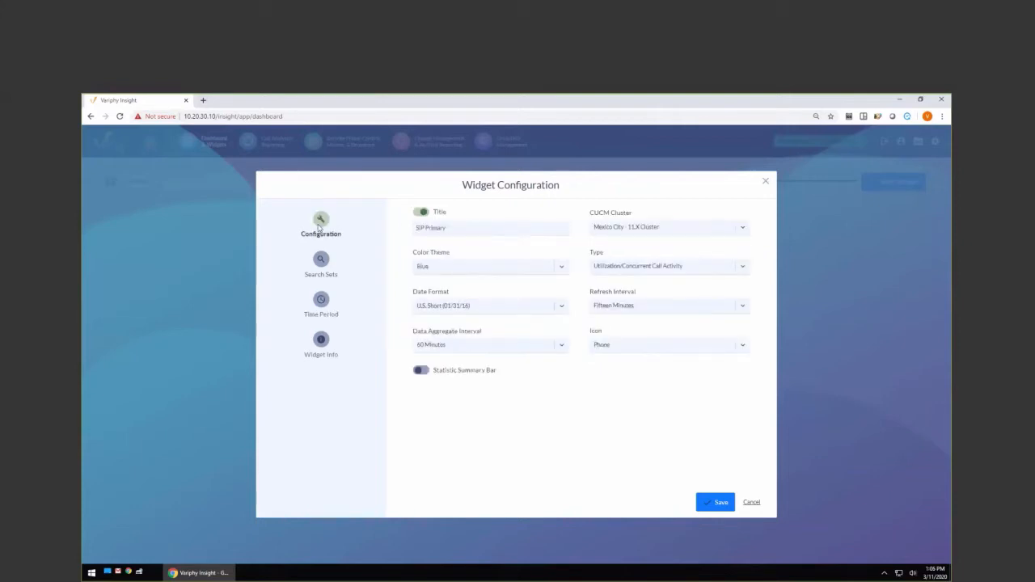
click(716, 503)
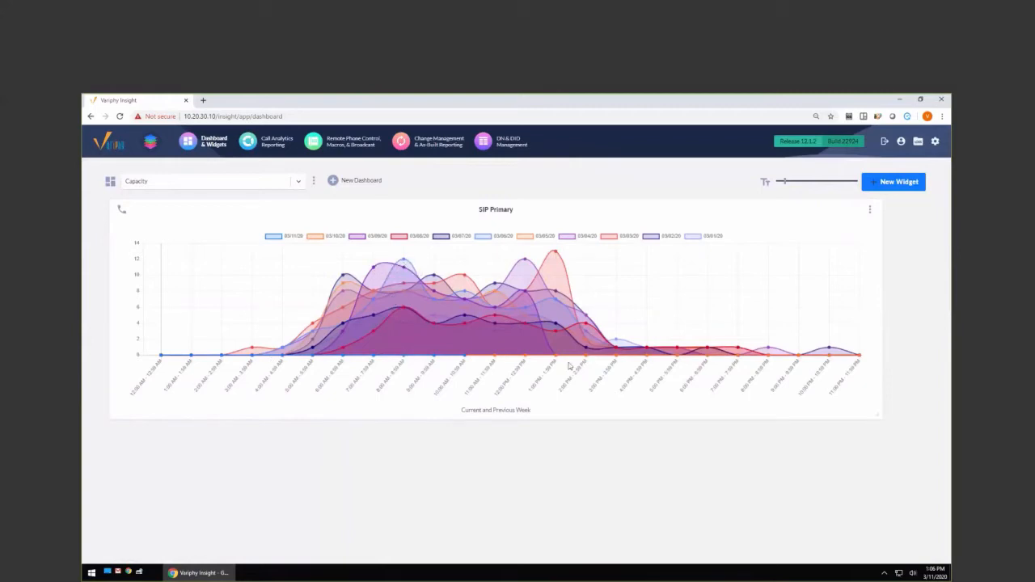
Step: Isolate the 03/03/20 series in the SIP Primary chart by hiding all other dates
mouse_move(556, 256)
click(535, 236)
click(495, 236)
click(444, 237)
click(404, 237)
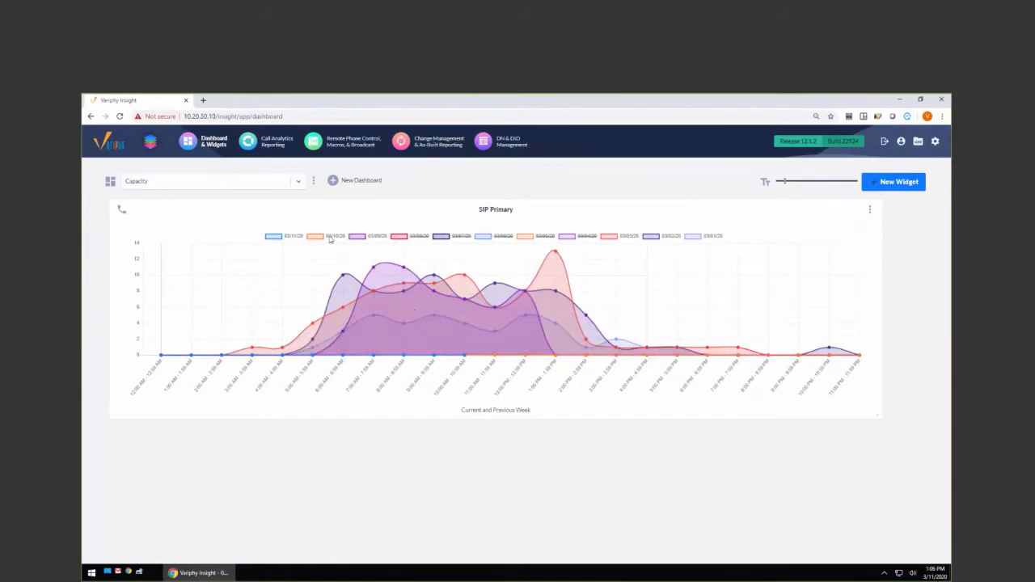
click(373, 238)
click(330, 239)
click(294, 237)
click(706, 238)
click(676, 239)
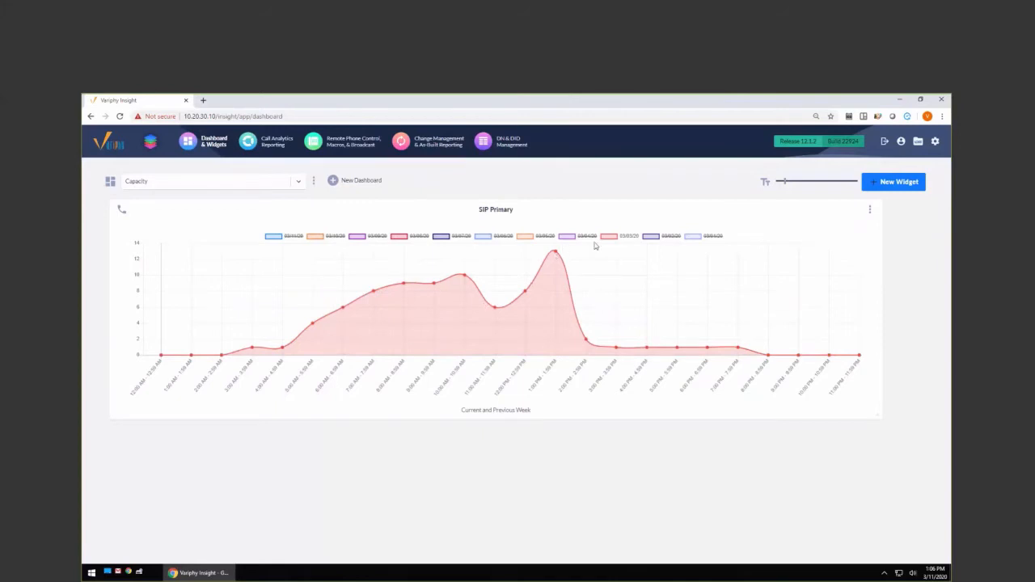
Step: Show all the hidden date series in the SIP Primary chart again
click(594, 240)
click(668, 240)
click(715, 239)
click(543, 238)
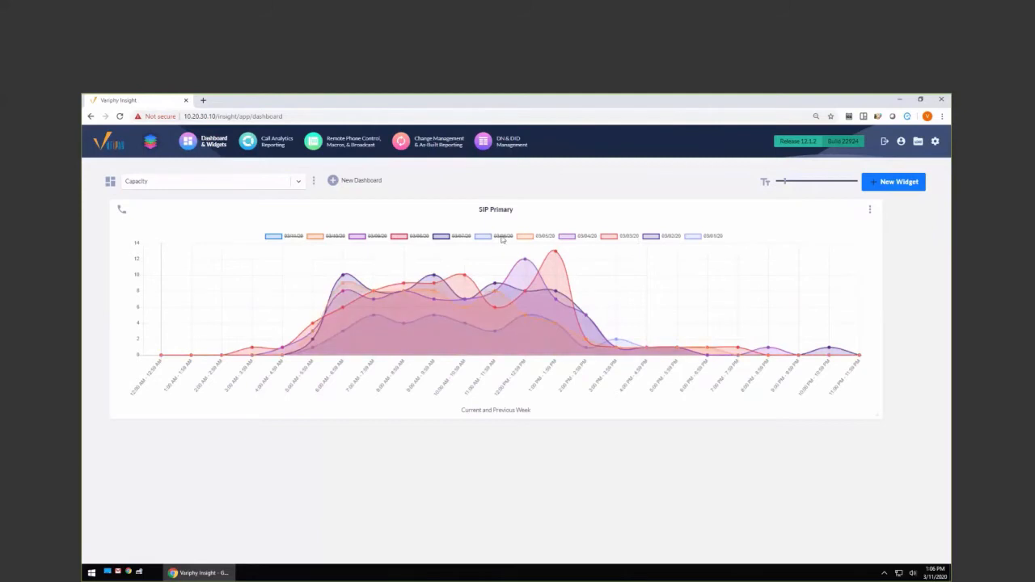
click(502, 239)
click(411, 239)
click(377, 238)
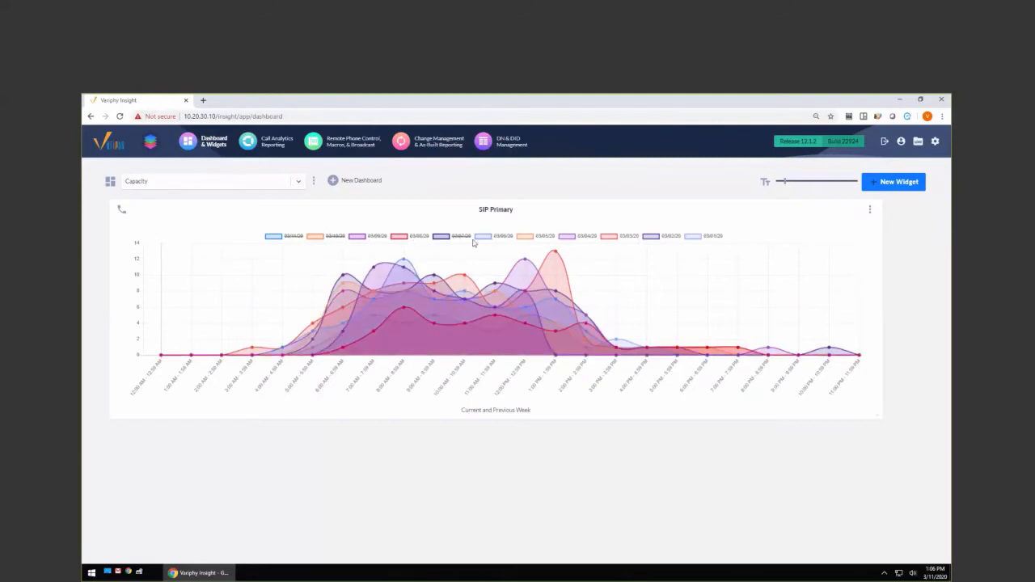
click(459, 238)
click(336, 240)
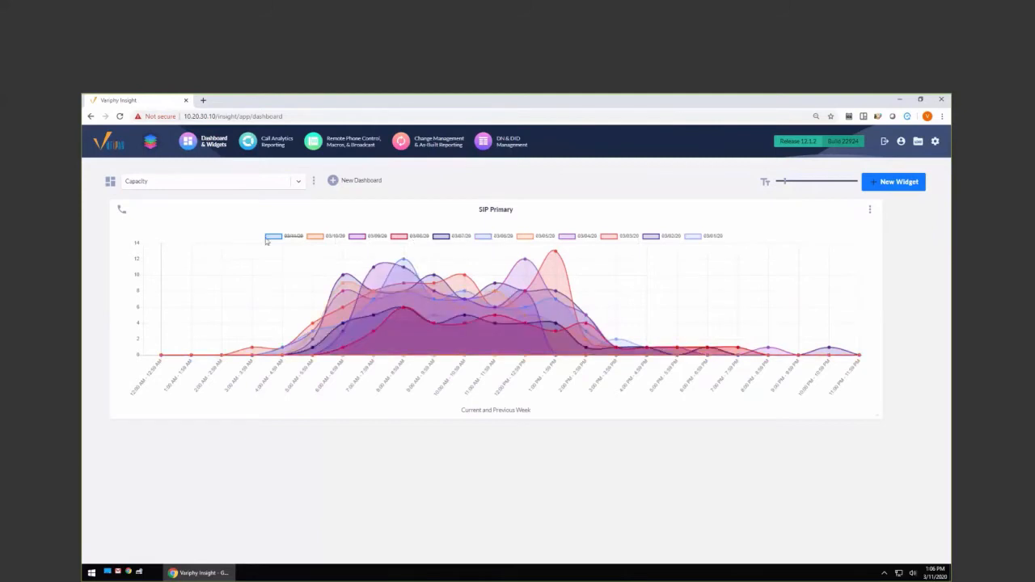
click(288, 239)
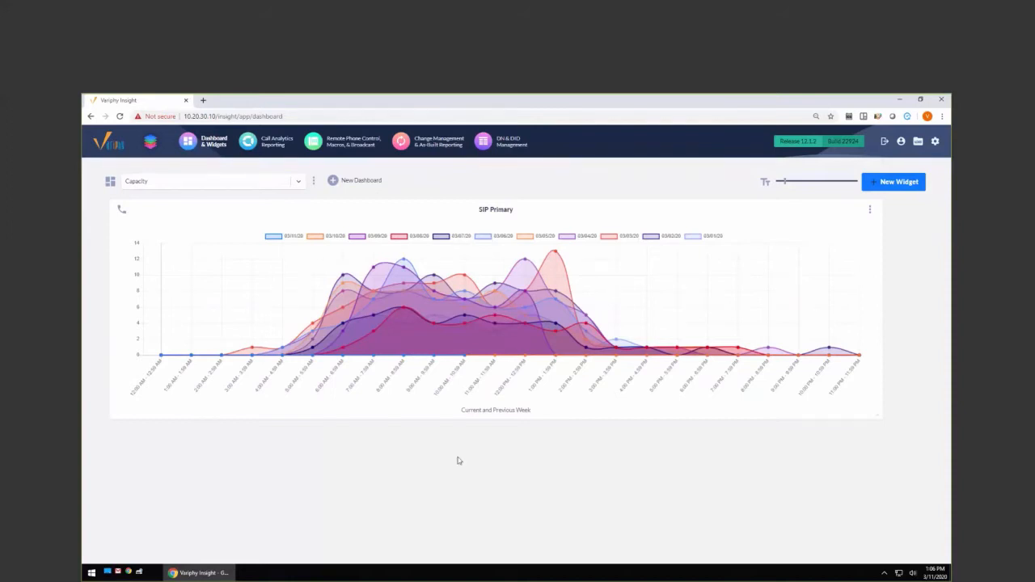
Step: Limit the SIP Primary widget's time period to include only 7:00 AM to 5:59 PM instead of all day, and save it
click(869, 210)
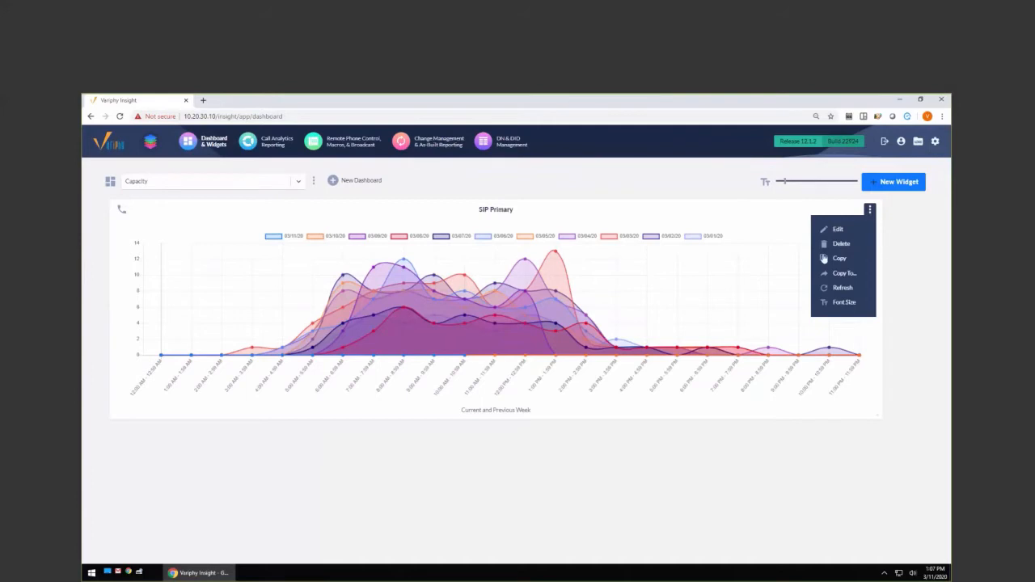
click(833, 231)
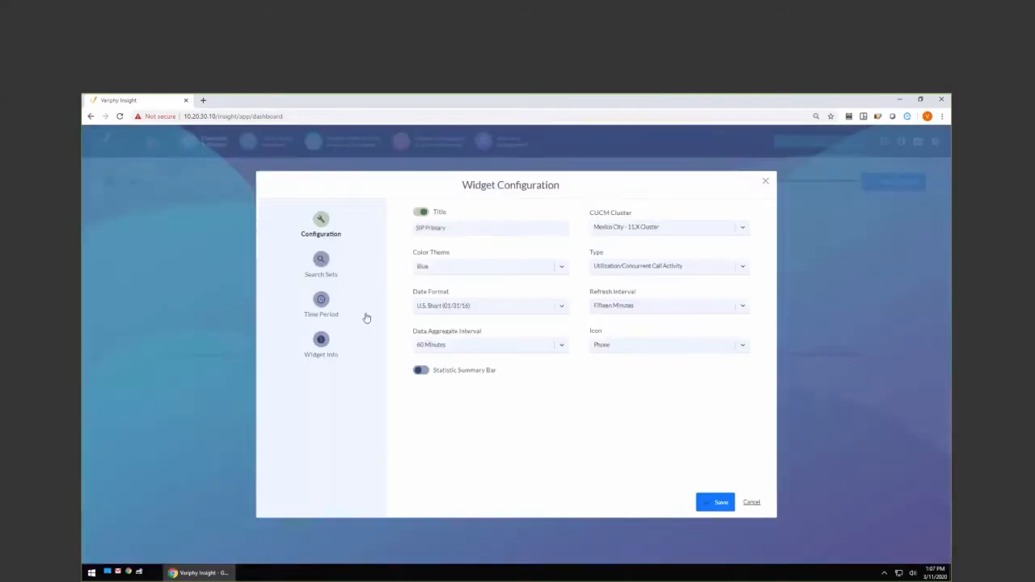
click(317, 300)
click(411, 294)
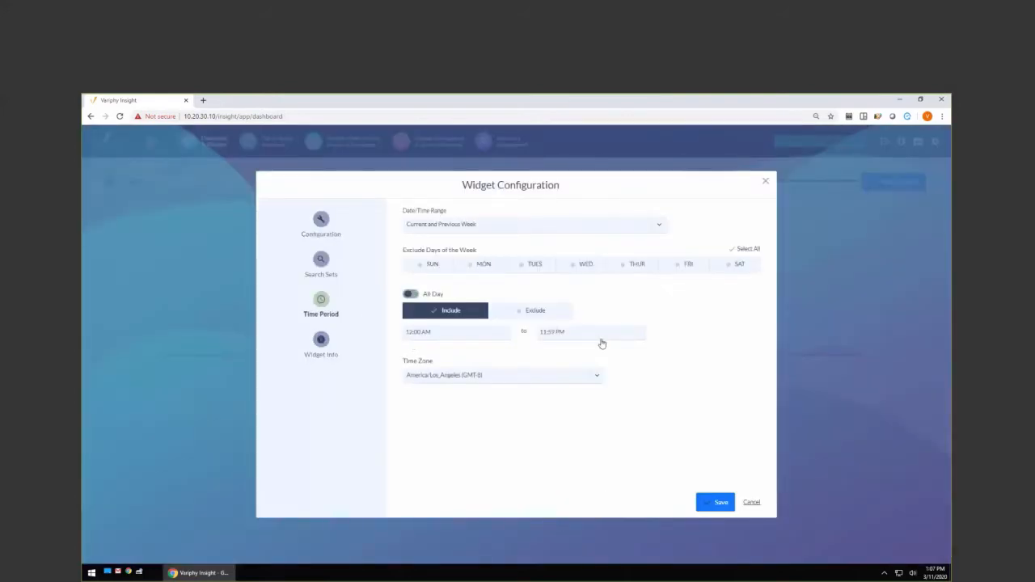
click(411, 334)
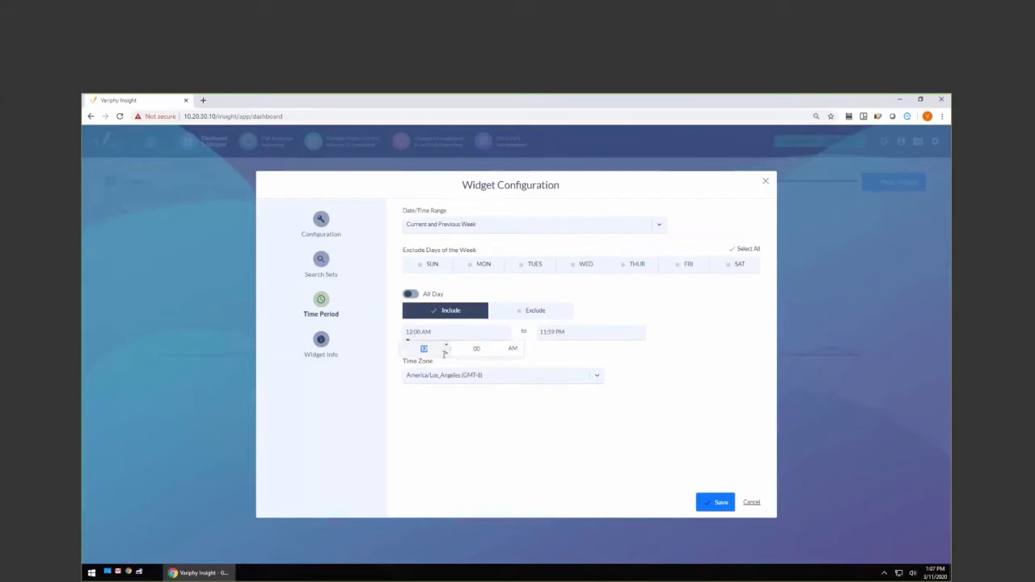
text(7)
click(553, 334)
text(5)
click(619, 389)
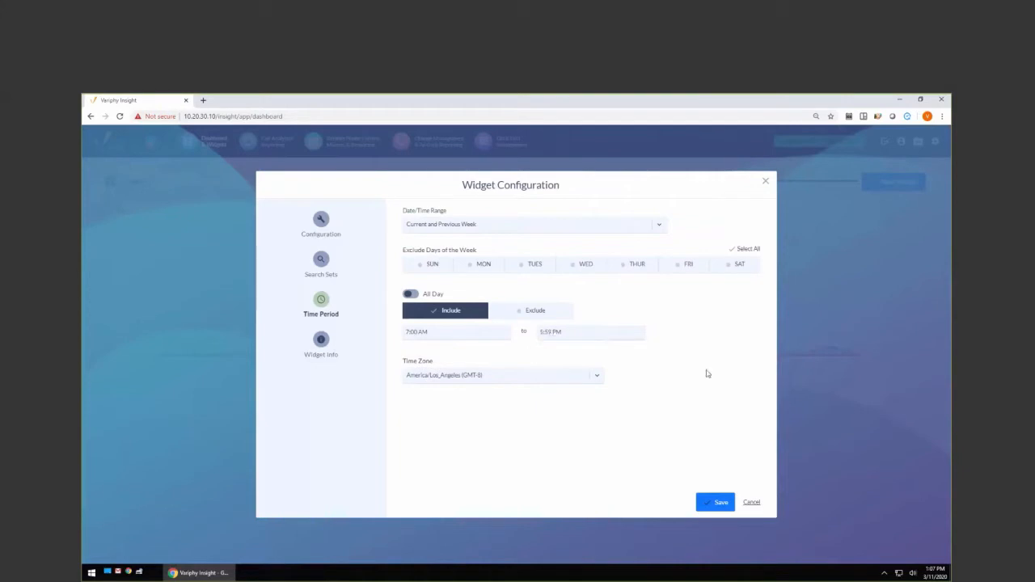
click(715, 502)
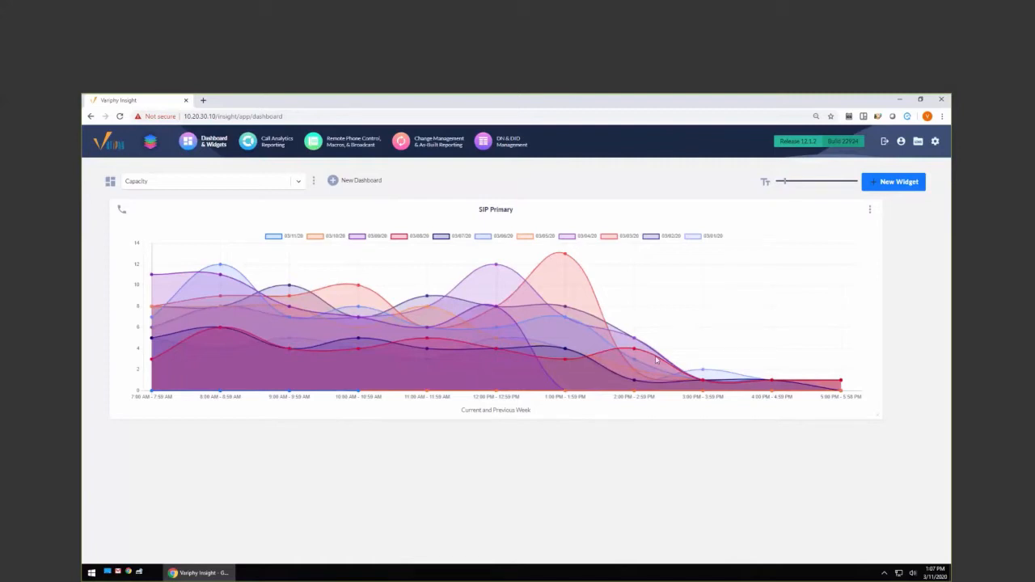
Step: Duplicate the SIP Primary widget on the Capacity dashboard
mouse_move(567, 256)
click(870, 210)
click(840, 259)
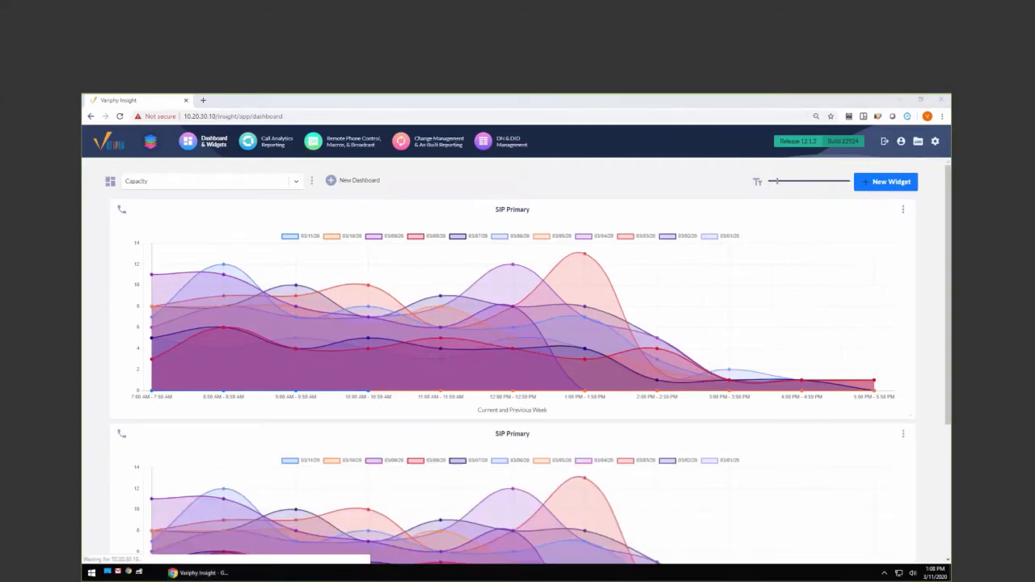
Step: Replace the device name in the duplicated widget's search criterion with the pasted SIP_TRUNK_CUBE_DATACE… trunk name and save the widget
scroll(530, 367, down, 1)
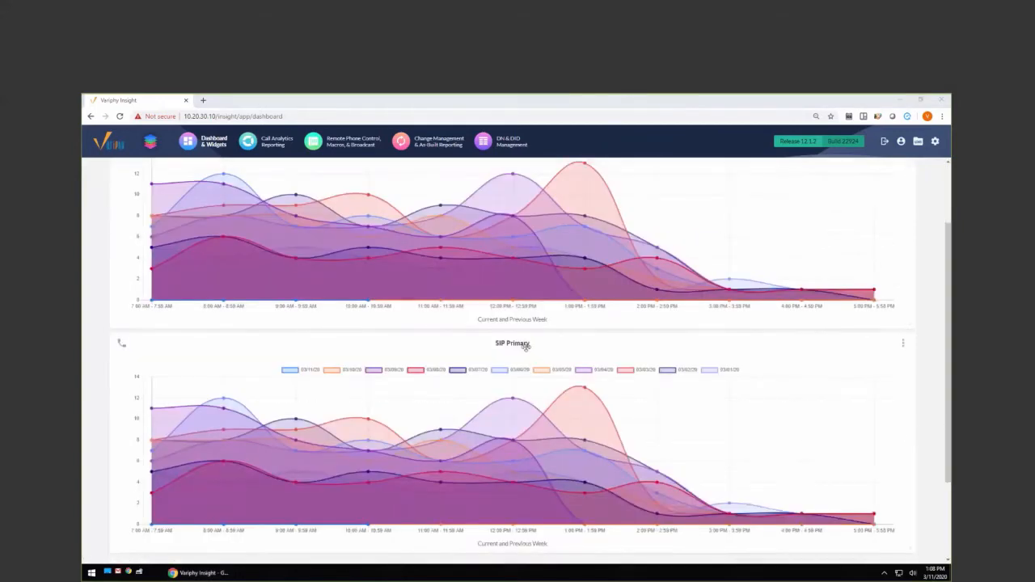
click(903, 345)
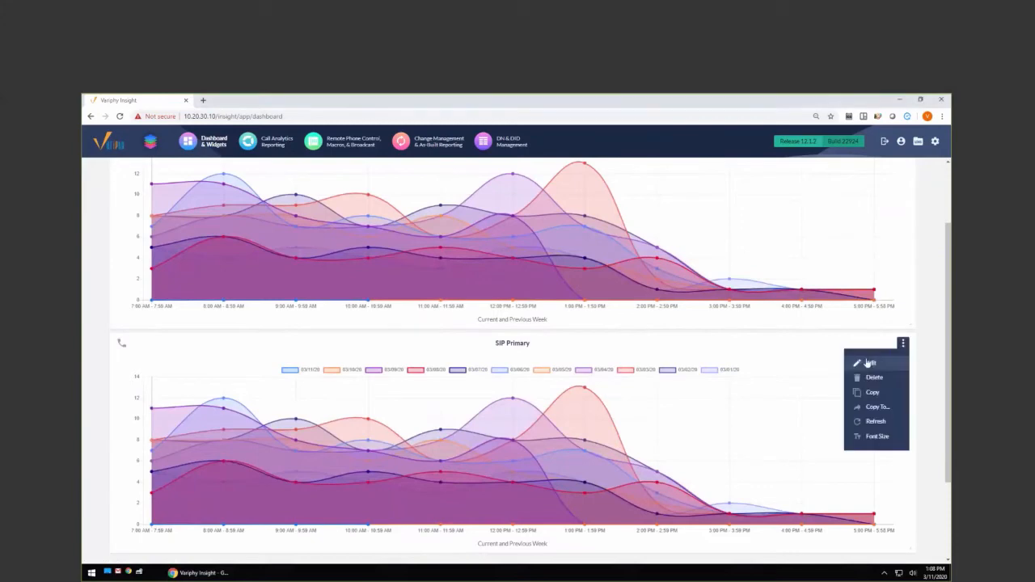
click(869, 364)
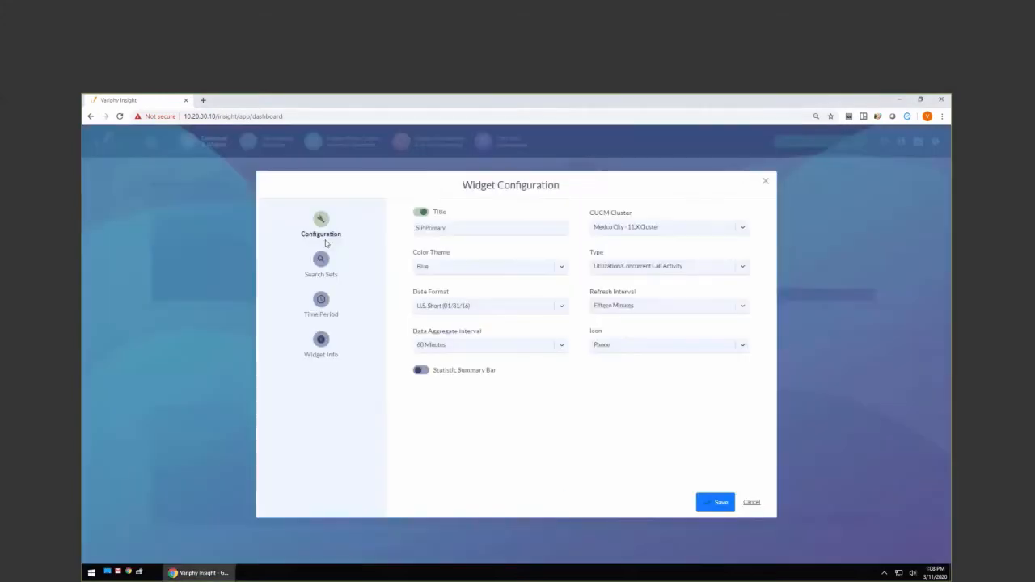
click(322, 264)
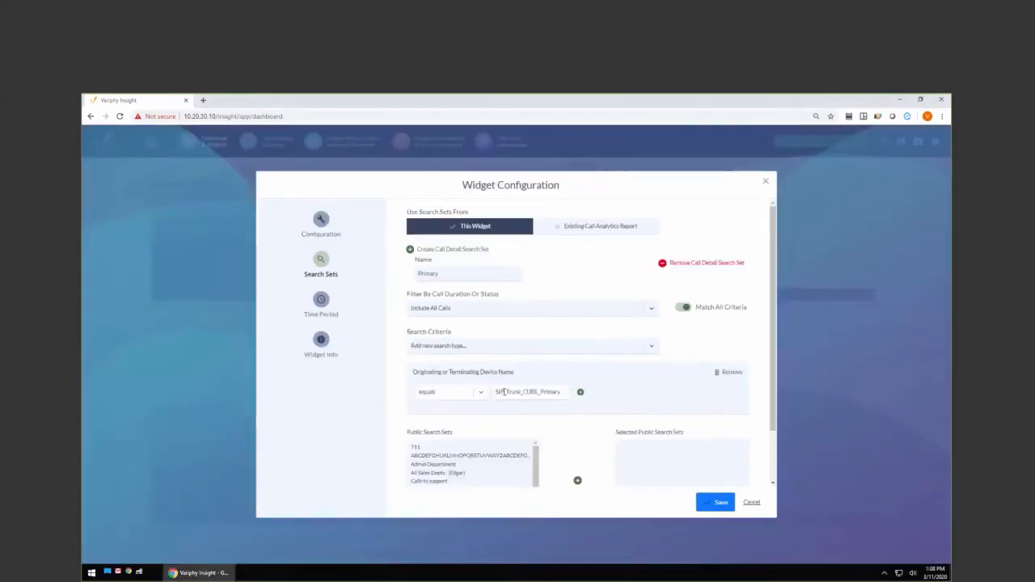
drag(561, 392, 497, 392)
key(BackSpace)
key(ctrl+v)
click(720, 503)
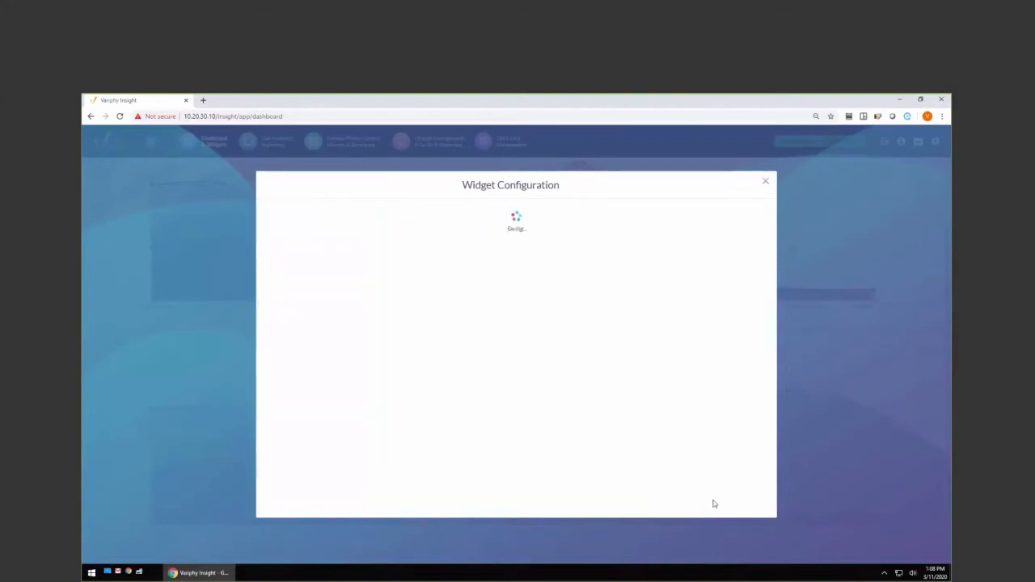
Step: Compare the hourly utilization curves of the original SIP Primary widget and its edited copy
scroll(605, 275, up, 2)
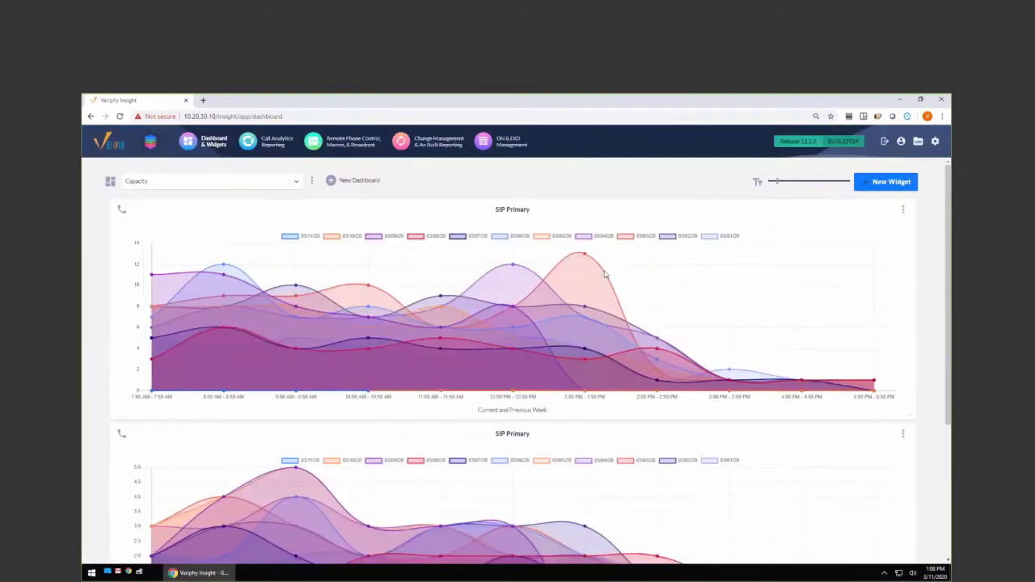
scroll(693, 410, down, 1)
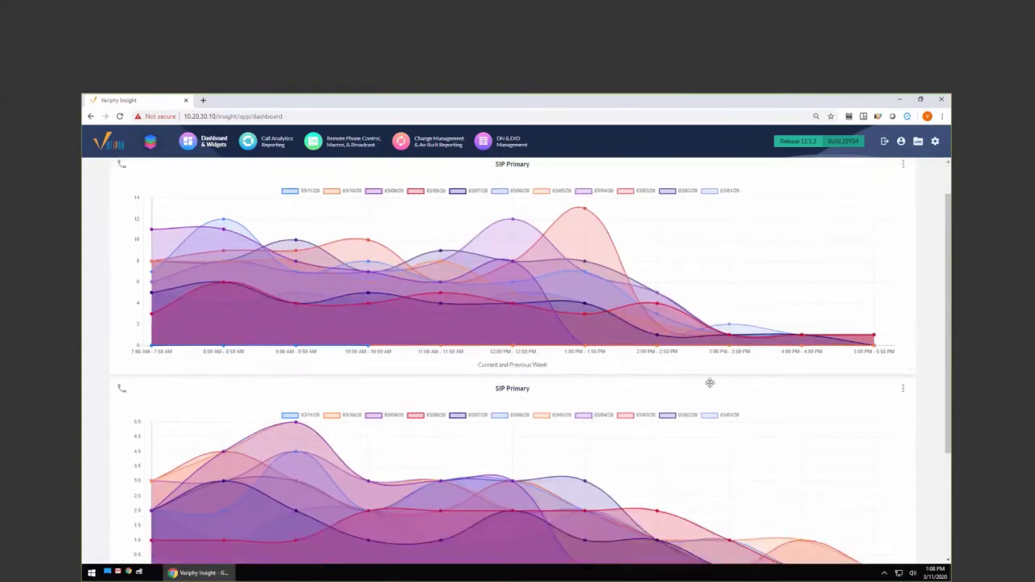
scroll(710, 381, down, 2)
mouse_move(911, 504)
mouse_down()
mouse_move(645, 488)
mouse_move(686, 509)
mouse_move(910, 507)
mouse_up()
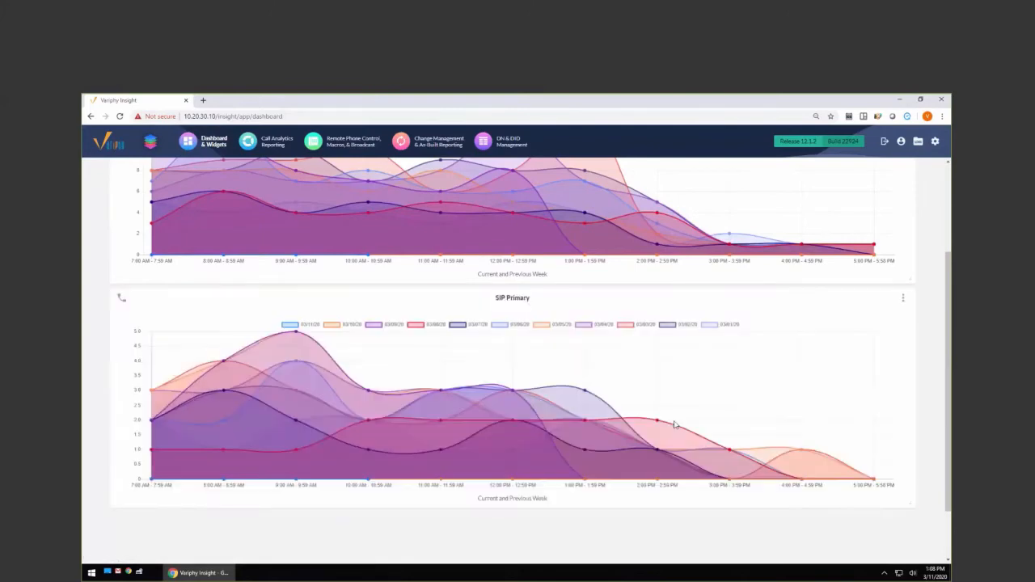
scroll(675, 425, up, 3)
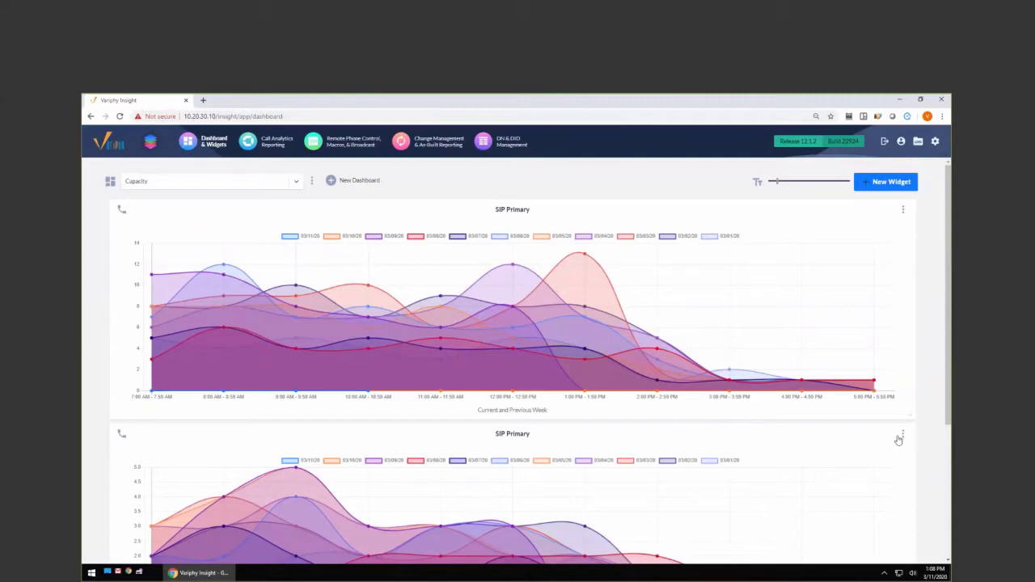
scroll(848, 446, down, 1)
scroll(833, 434, up, 2)
scroll(576, 447, down, 1)
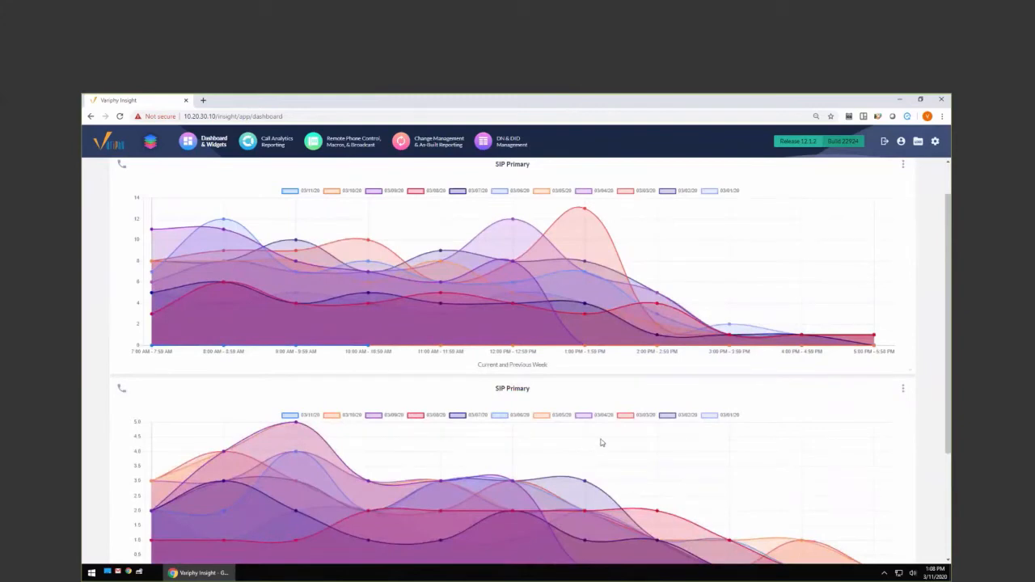
Step: Duplicate the second SIP Primary widget and open the search sets of the new third widget for editing
click(903, 391)
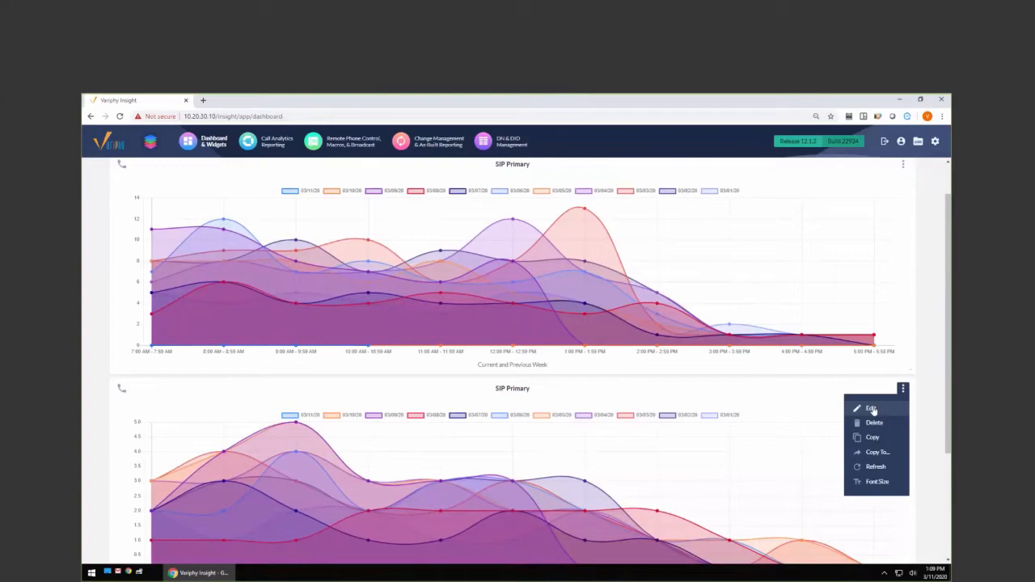
click(877, 437)
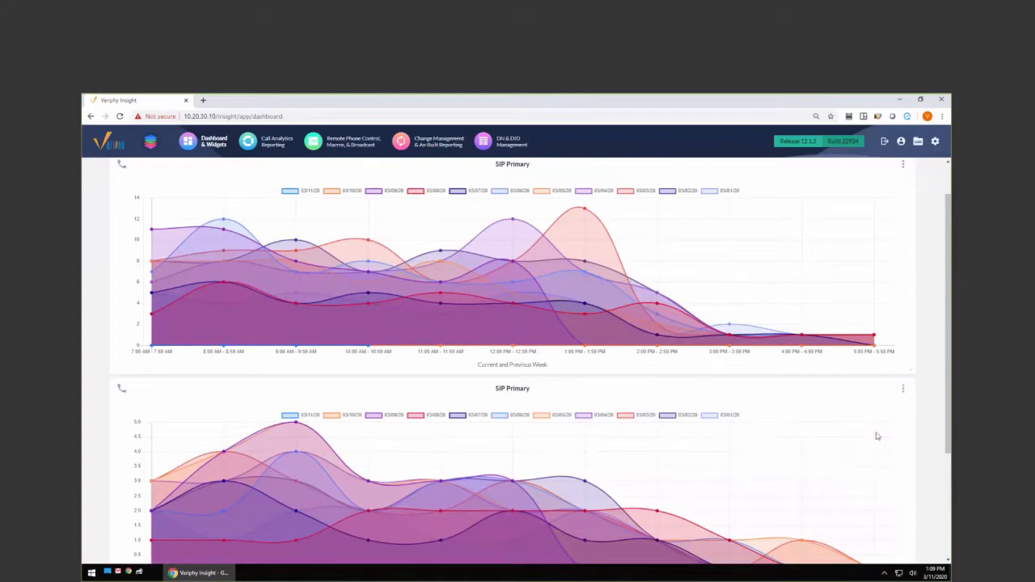
scroll(828, 416, down, 4)
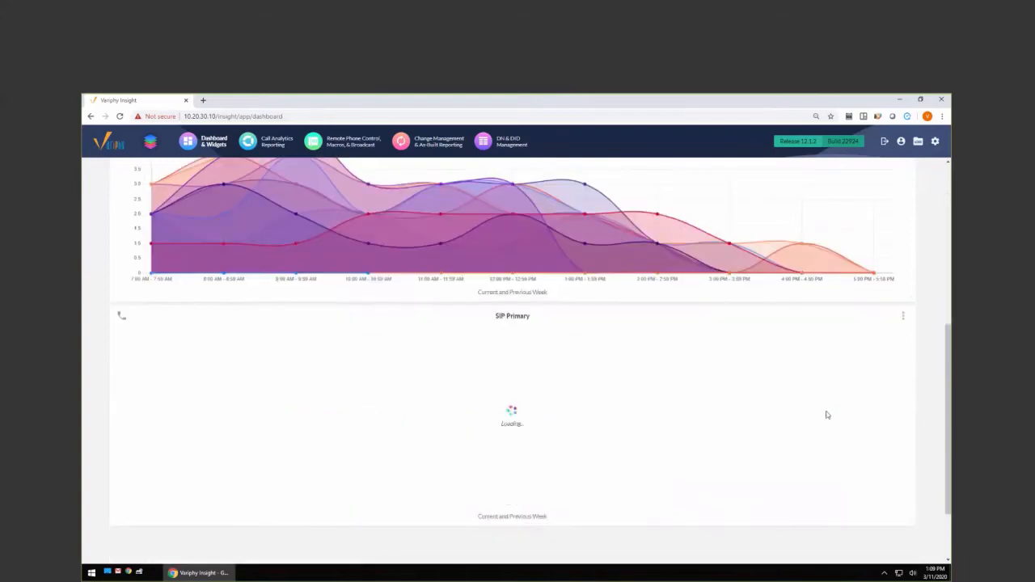
click(903, 317)
click(870, 336)
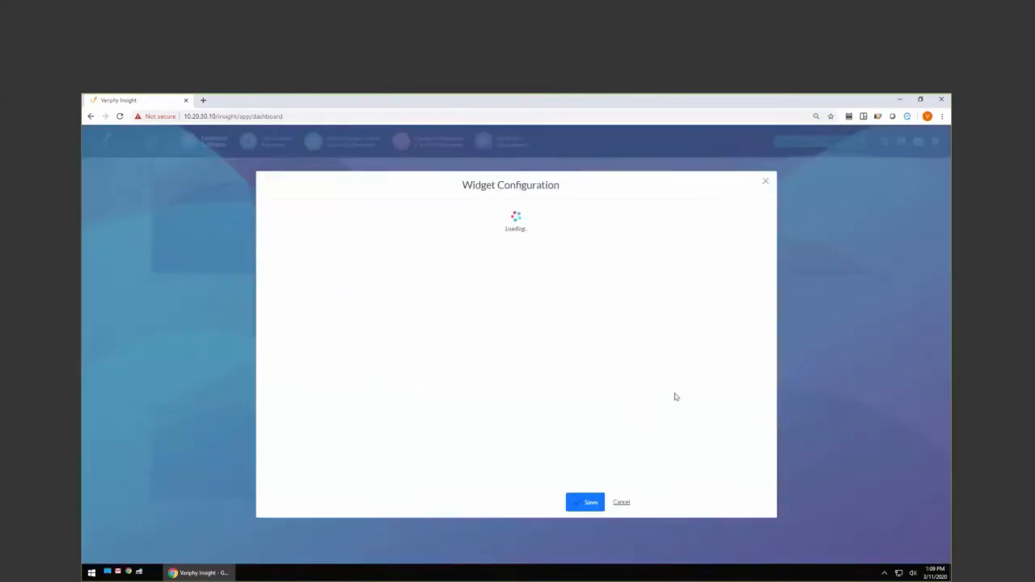
click(321, 260)
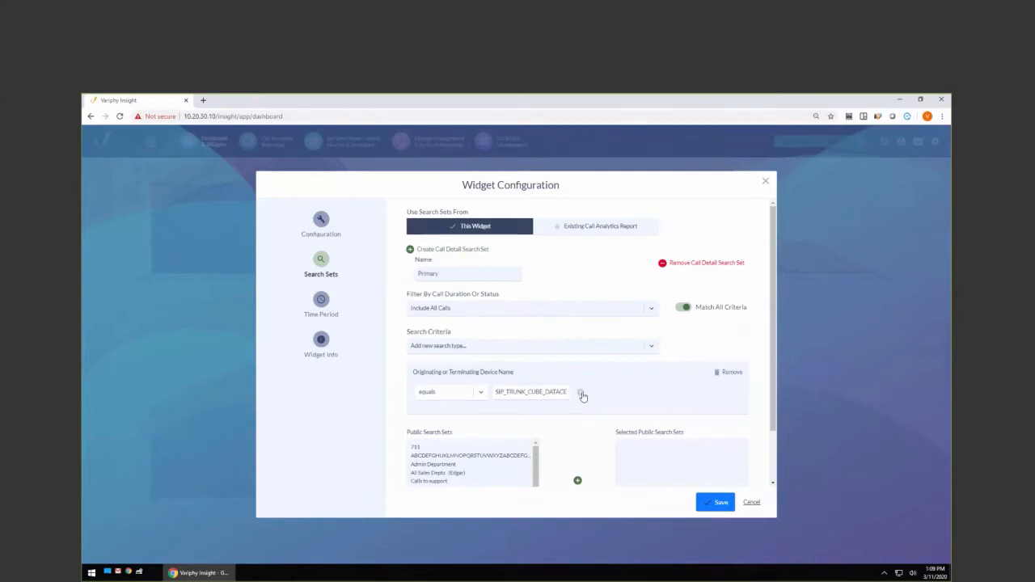
Step: Add SIP_Trunk_CUBE_Primary as a second equals value for the Originating or Terminating Device Name criterion
click(580, 392)
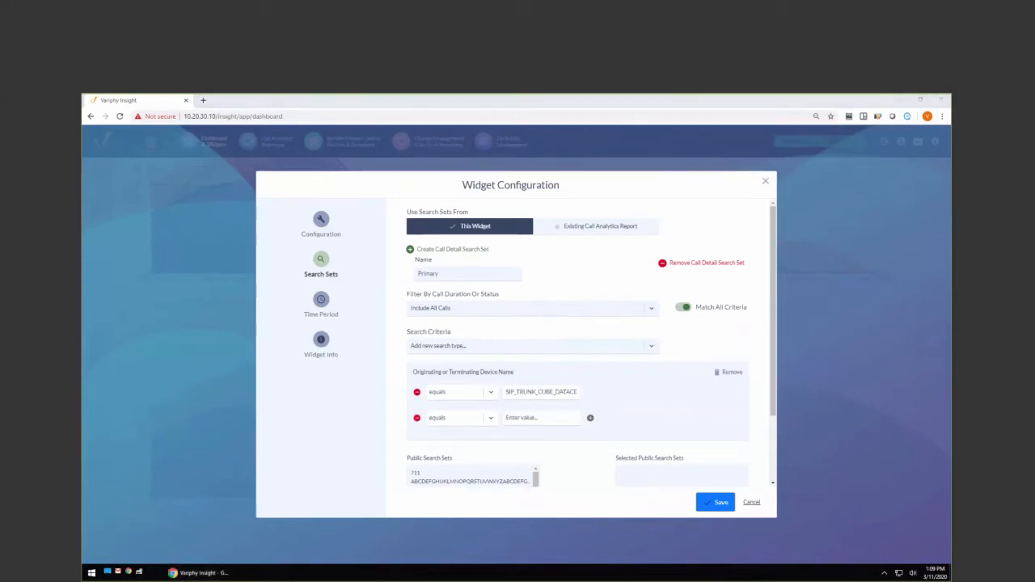
click(533, 417)
key(ctrl+v)
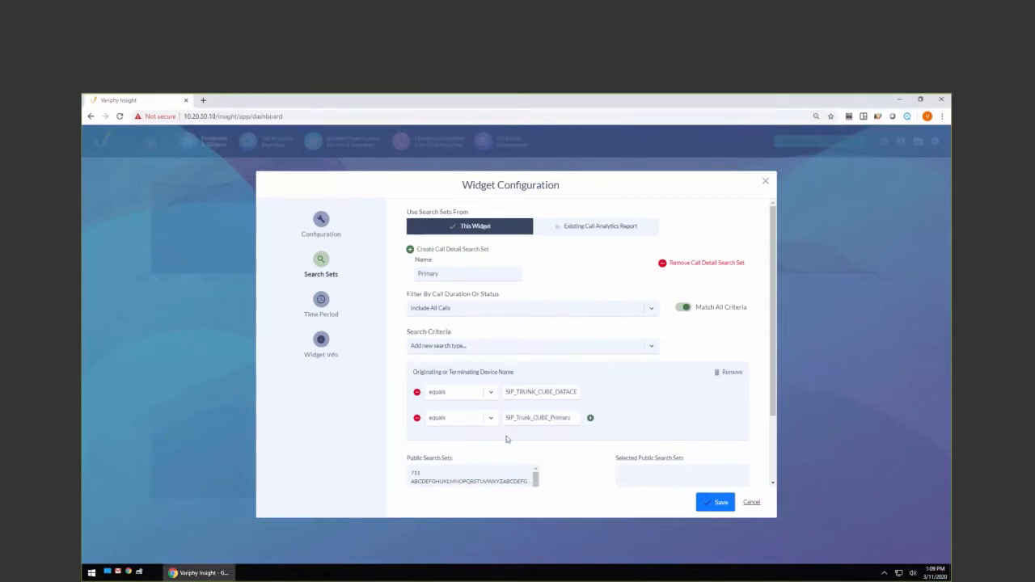
Step: Remove the device name criterion and add an Originating or Terminating CUCM Device Type criterion in its place
click(729, 374)
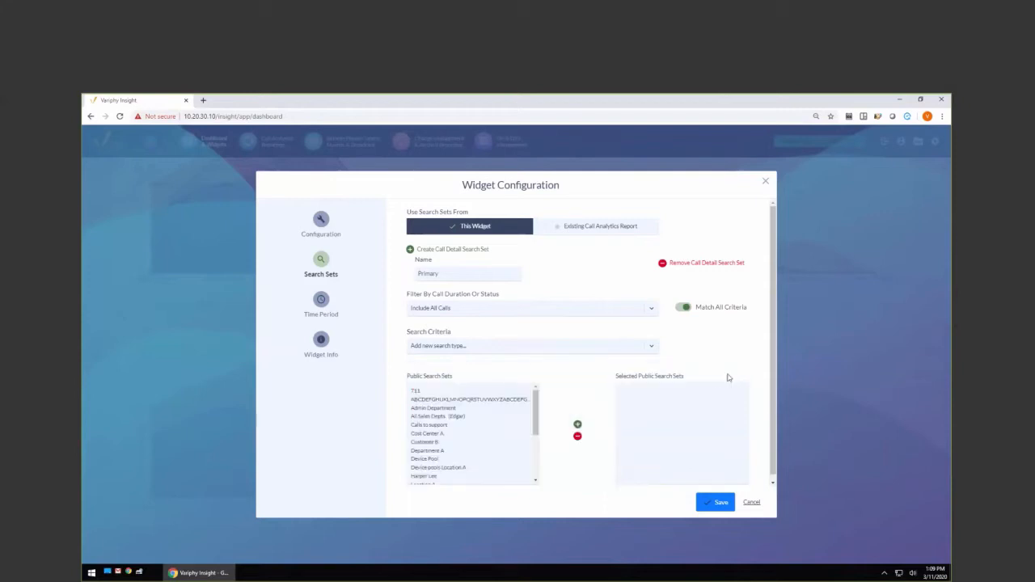
click(651, 346)
text(type)
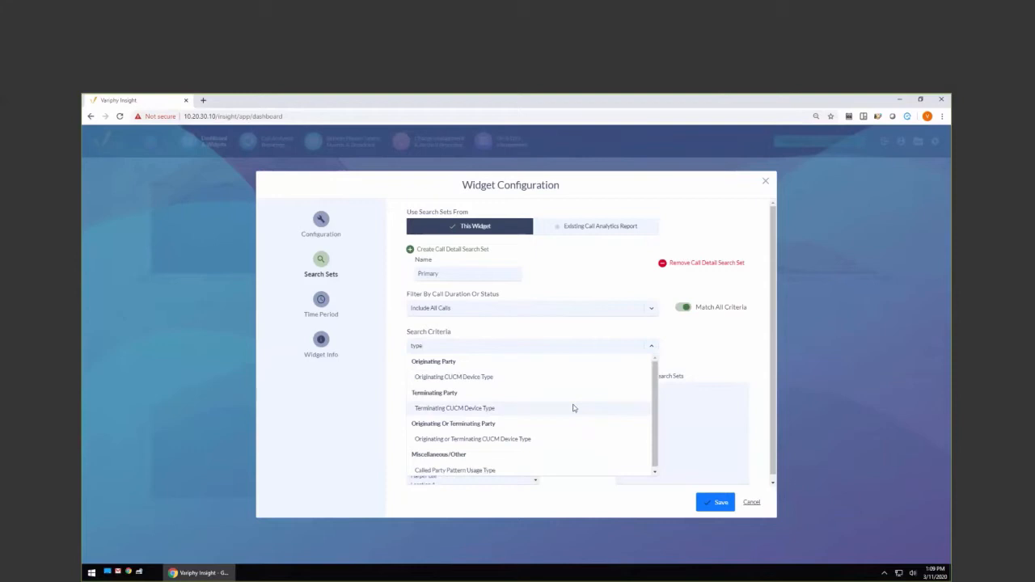
click(495, 439)
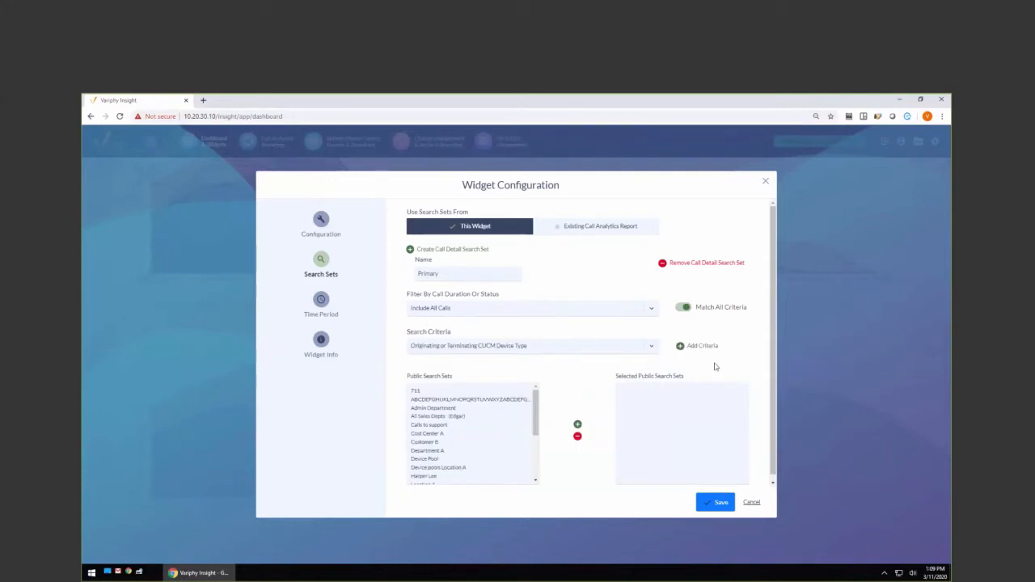
click(693, 351)
Step: Set the Originating or Terminating CUCM Device Type criterion to SIP Trunk and save the widget
click(573, 389)
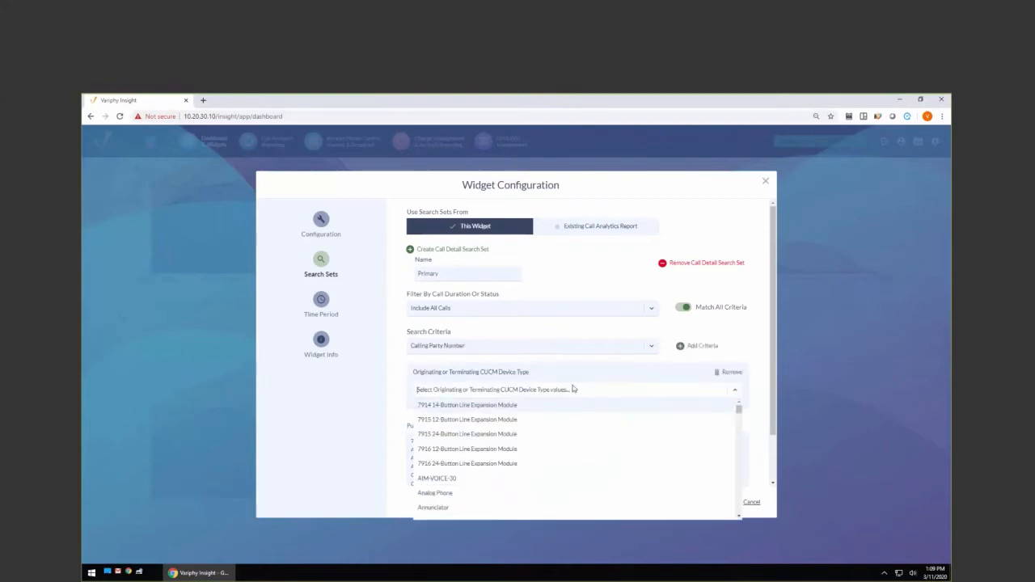
click(566, 393)
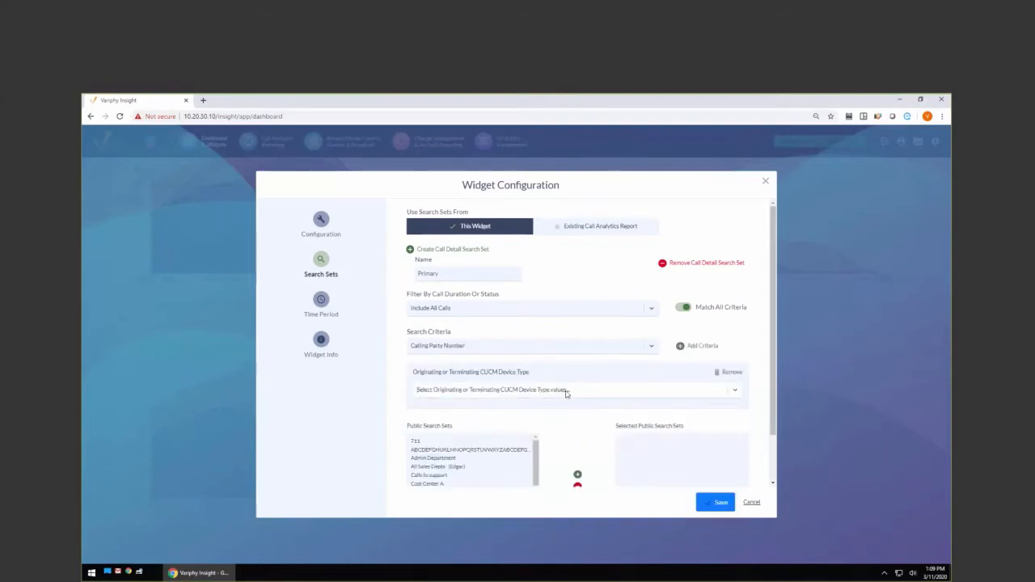
click(566, 393)
text(sip)
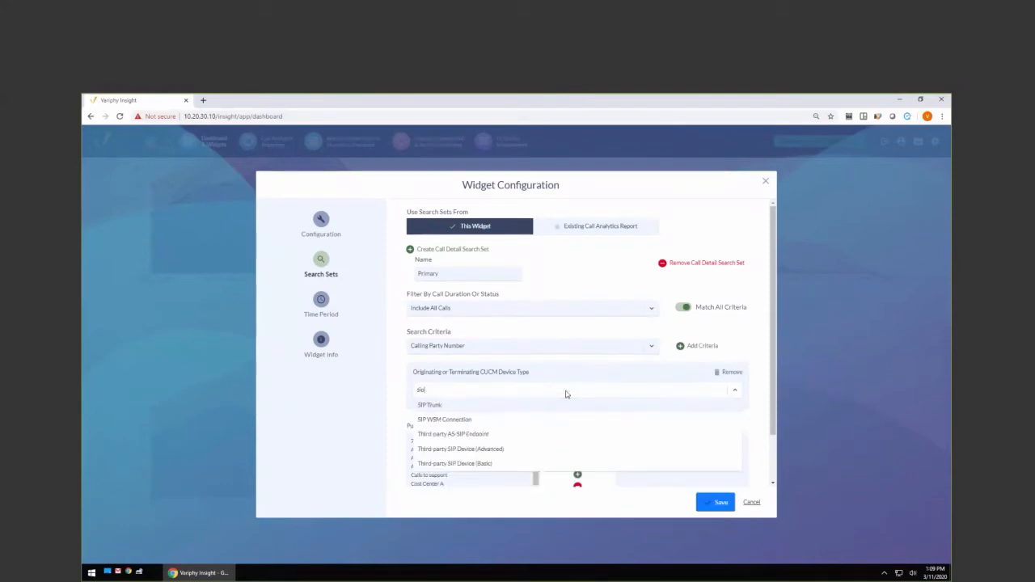
click(456, 408)
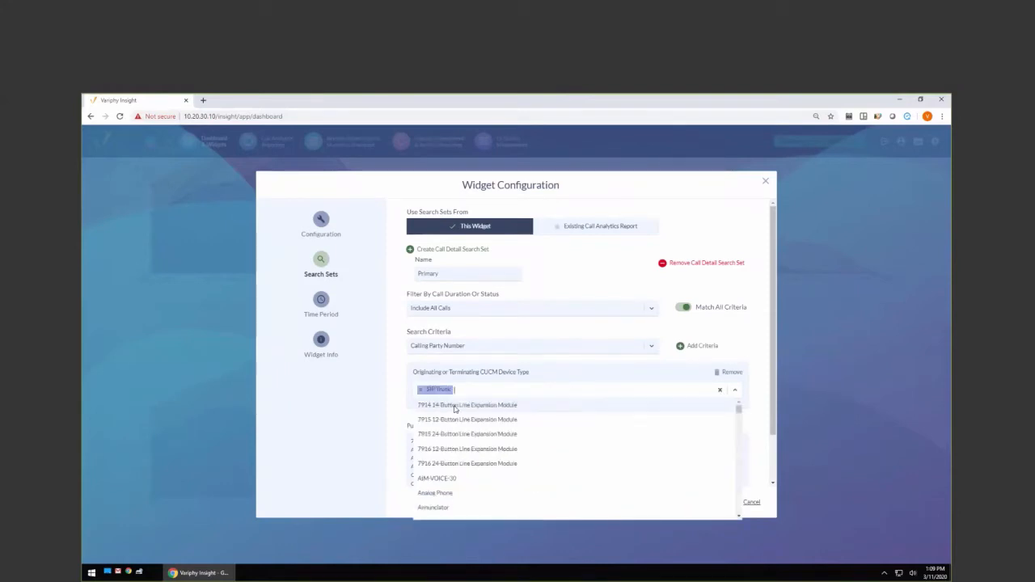
click(409, 368)
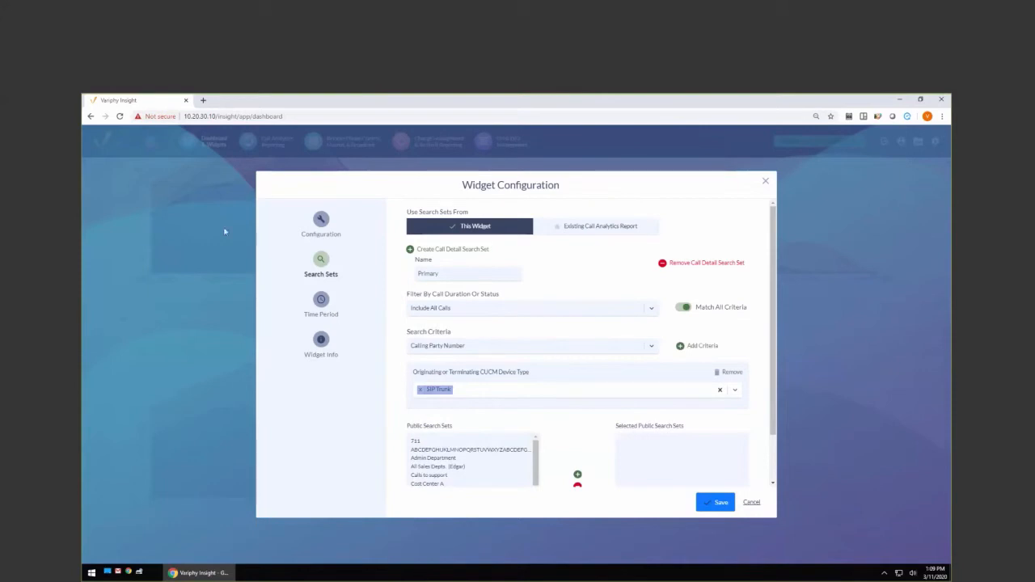
click(716, 504)
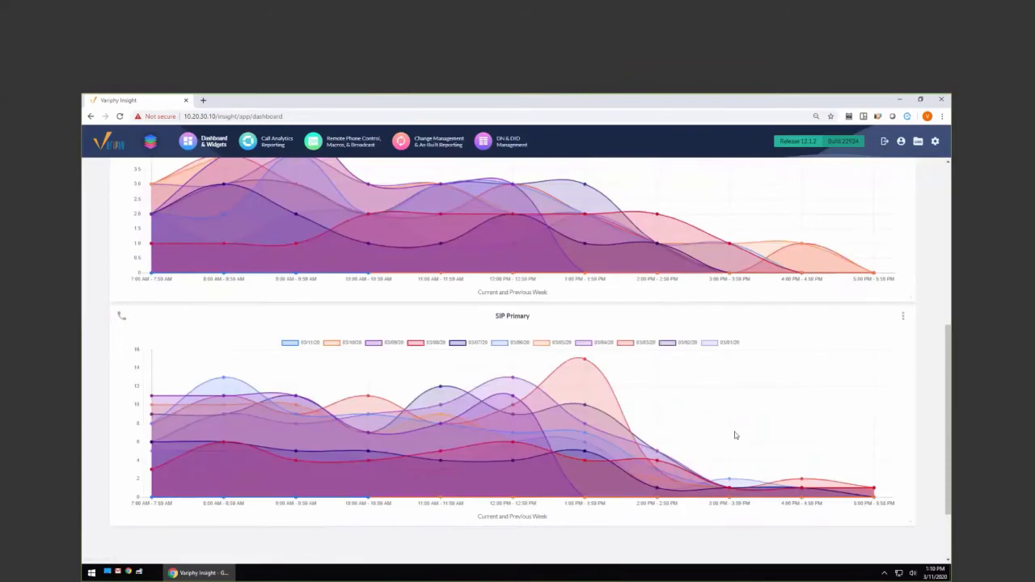
scroll(735, 435, up, 1)
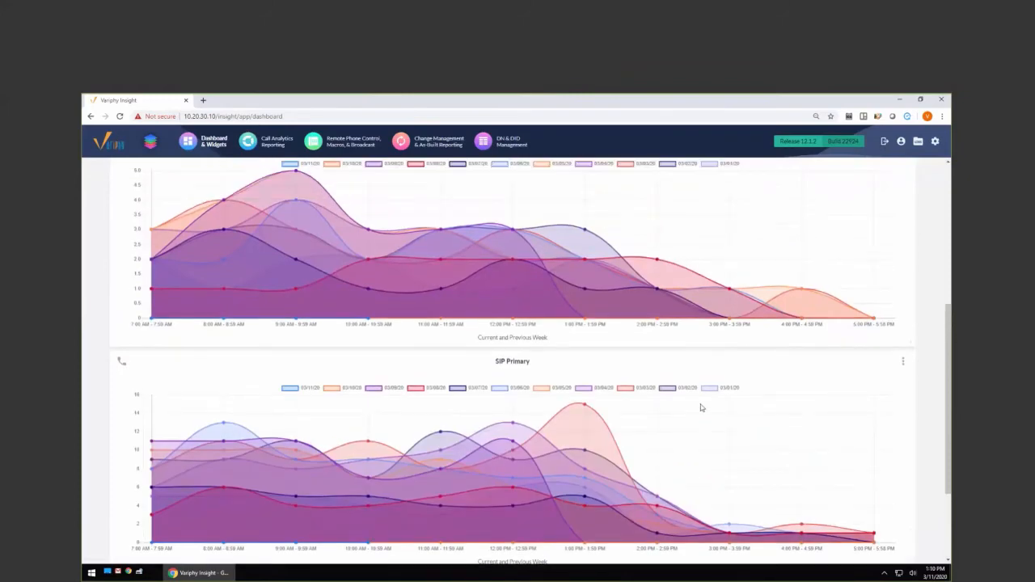
scroll(700, 450, up, 3)
scroll(701, 451, down, 3)
scroll(761, 451, down, 6)
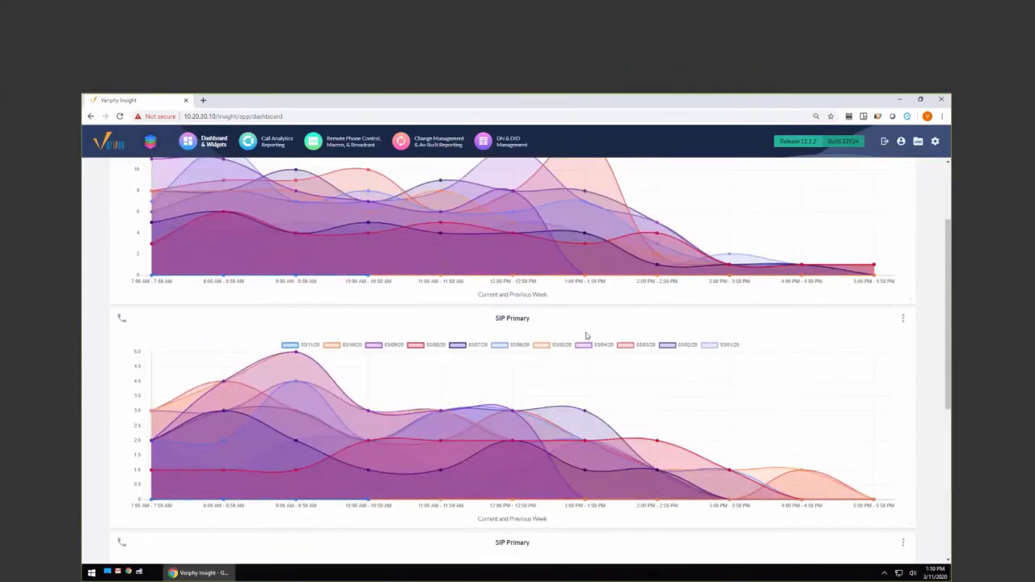
Step: Move the third SIP Primary widget from the end of the Capacity dashboard to its top
scroll(587, 335, down, 3)
scroll(623, 329, down, 2)
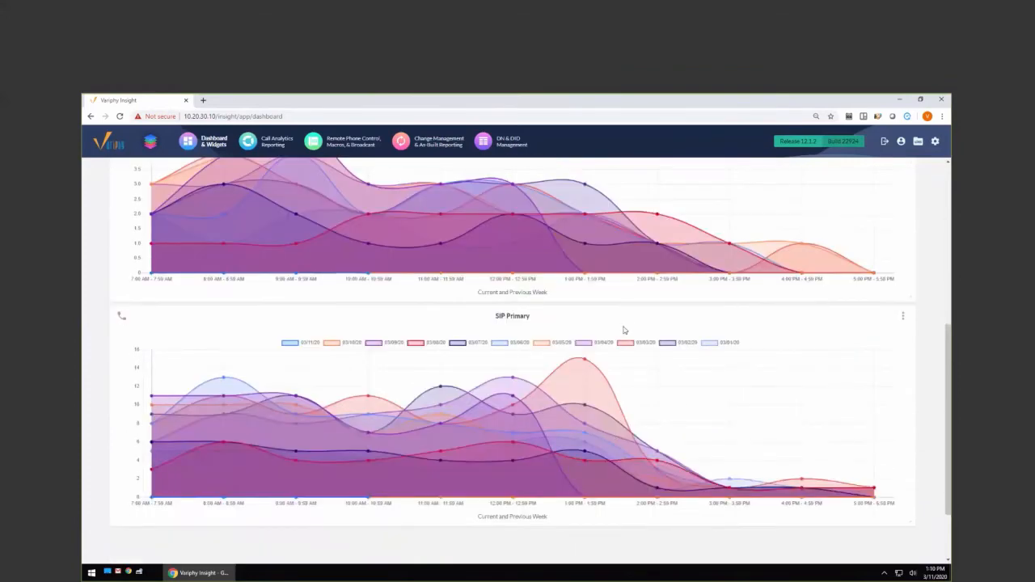
drag(626, 314, 622, 216)
Step: Open the configuration of the topmost SIP Primary widget and retitle it All SIP Gateways
click(898, 218)
click(870, 229)
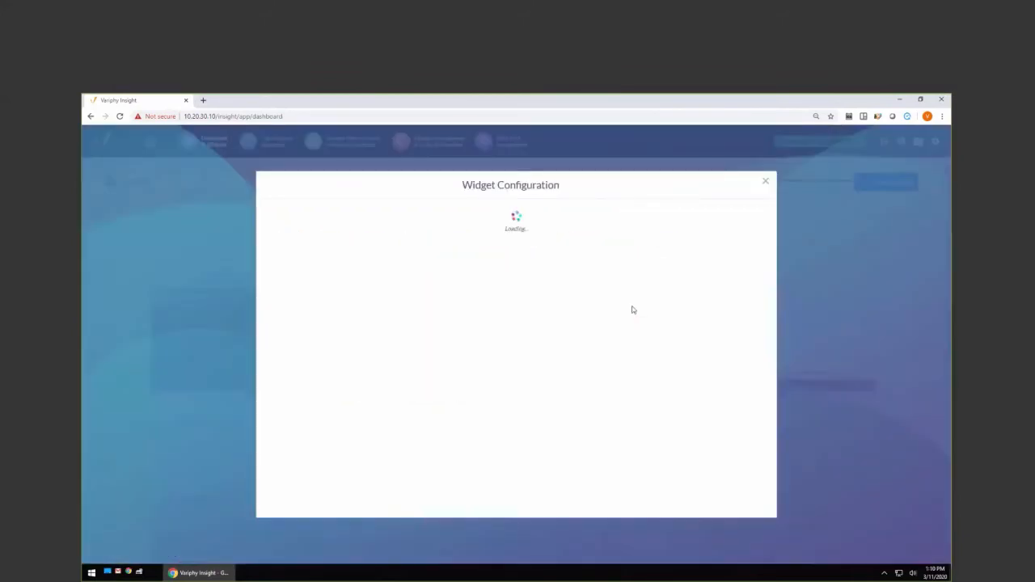
drag(427, 227, 397, 230)
text(All SIP Gateways)
key(shift+End)
text(s)
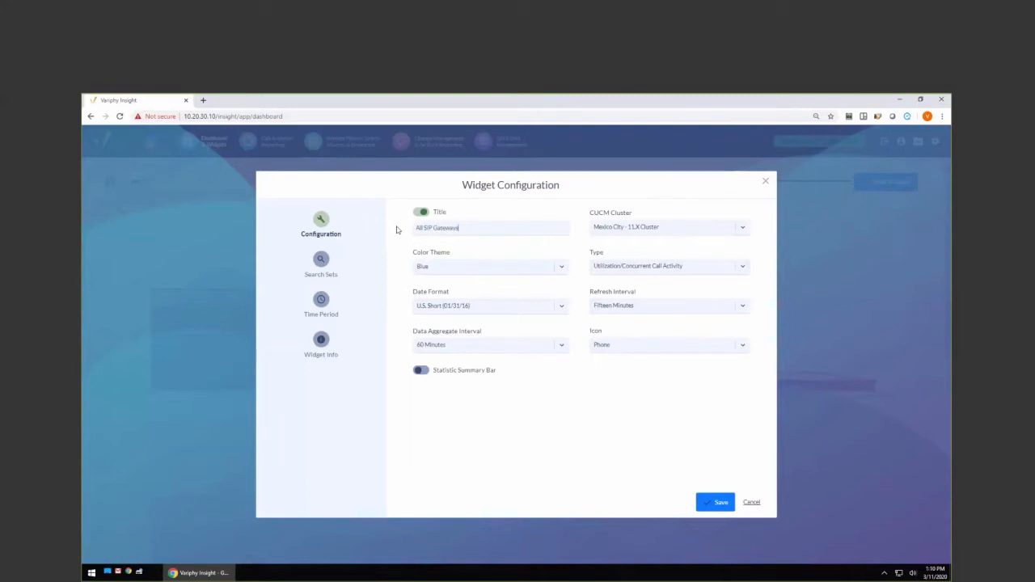
Step: Set the All SIP Gateways widget's data aggregate interval to 10 Minutes and save it, then inspect the chart's highest peak
click(508, 348)
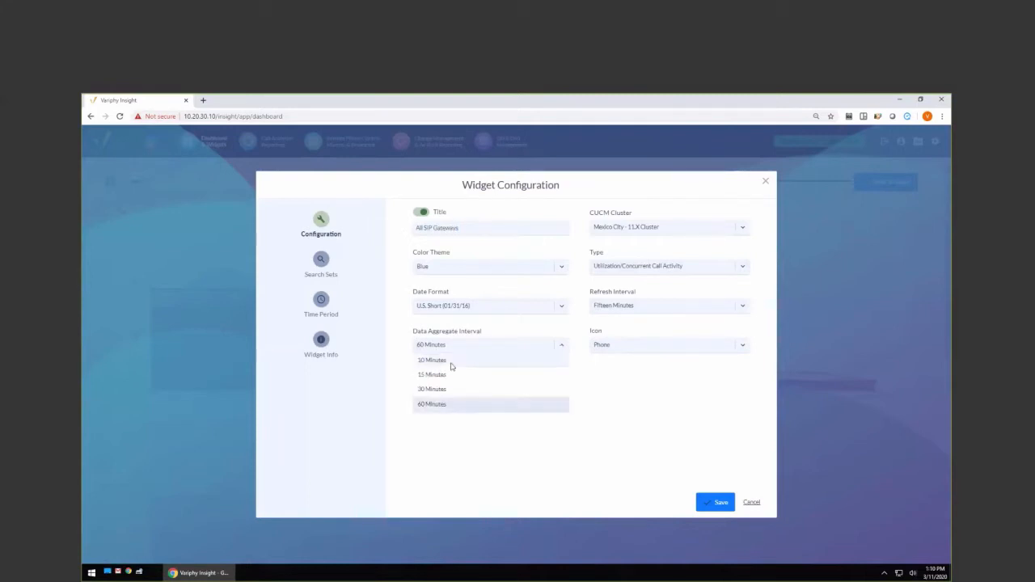
click(451, 363)
click(704, 501)
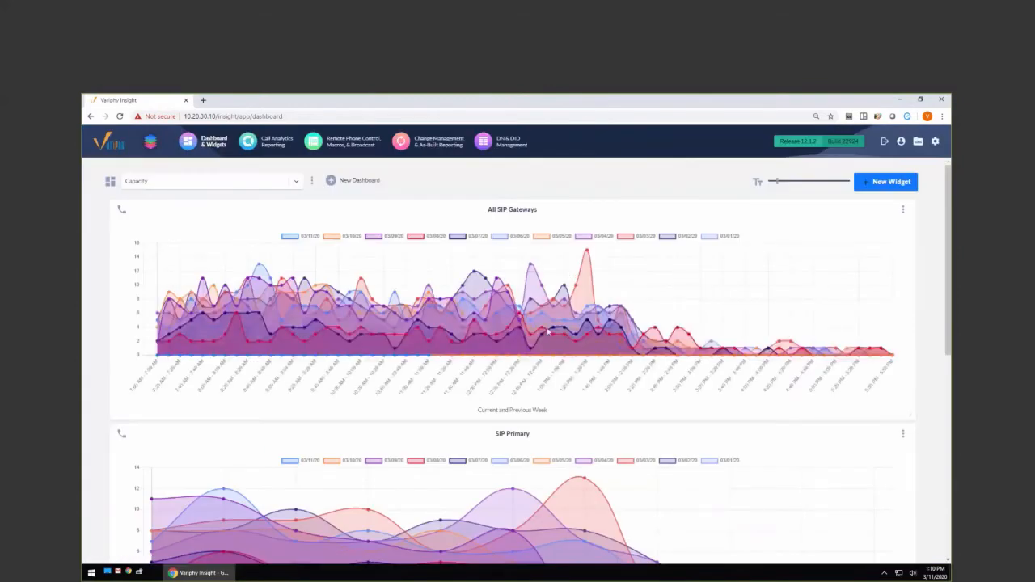
mouse_move(587, 254)
scroll(678, 324, down, 3)
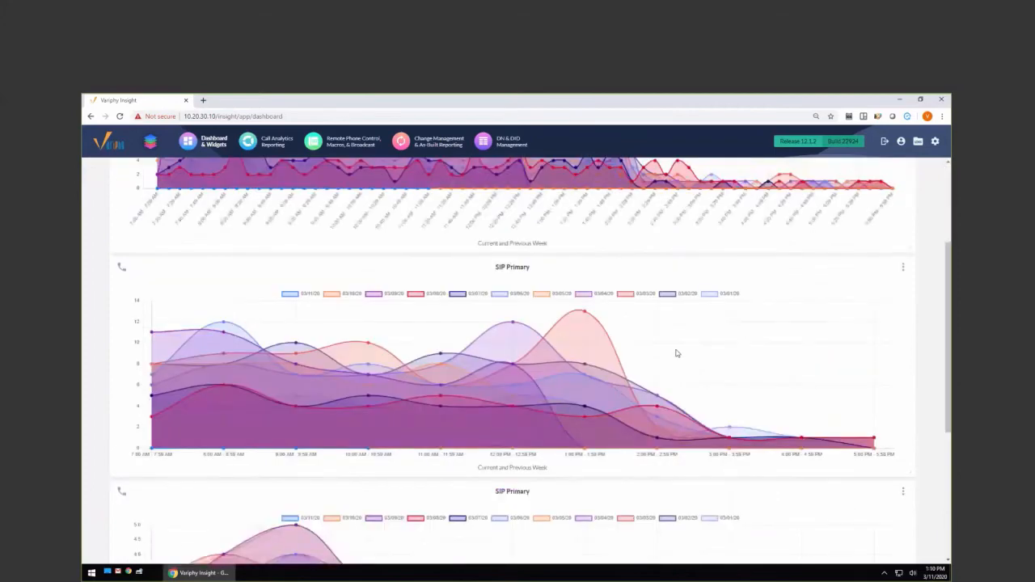
scroll(677, 369, up, 3)
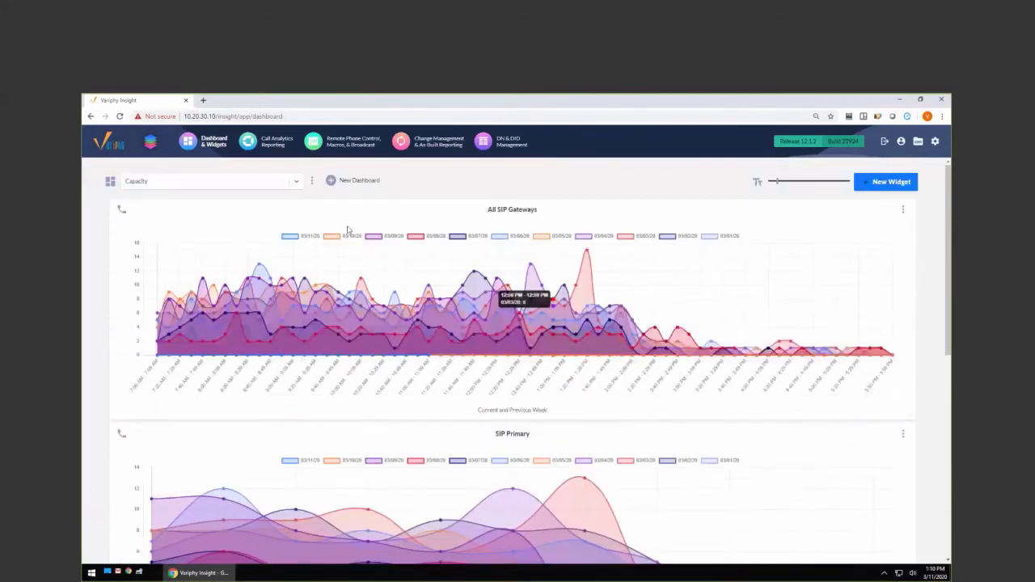
Step: Enable sharing of the Capacity dashboard to users and groups and view the users available for permissions
click(312, 182)
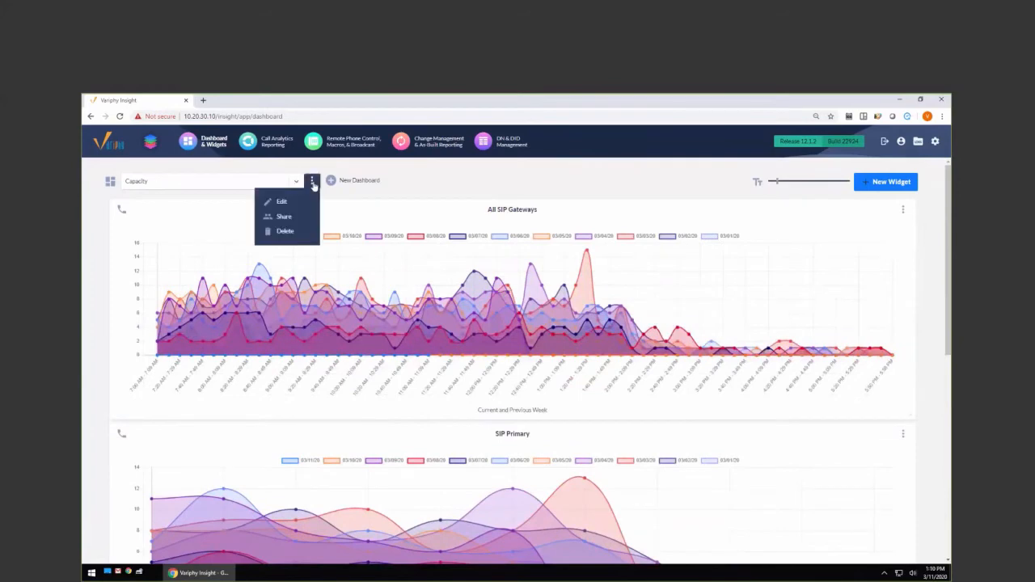
click(289, 217)
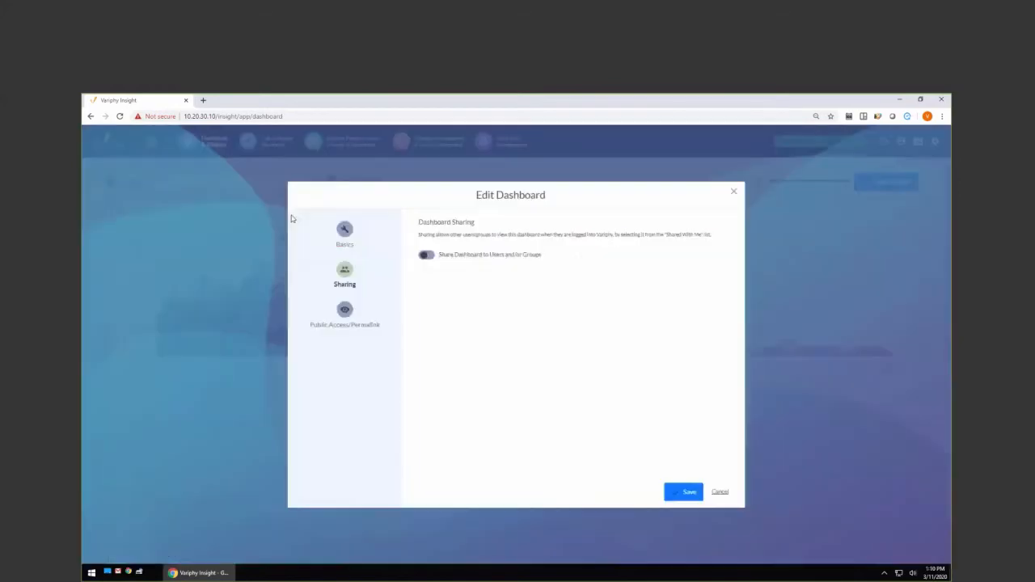
click(425, 256)
click(482, 304)
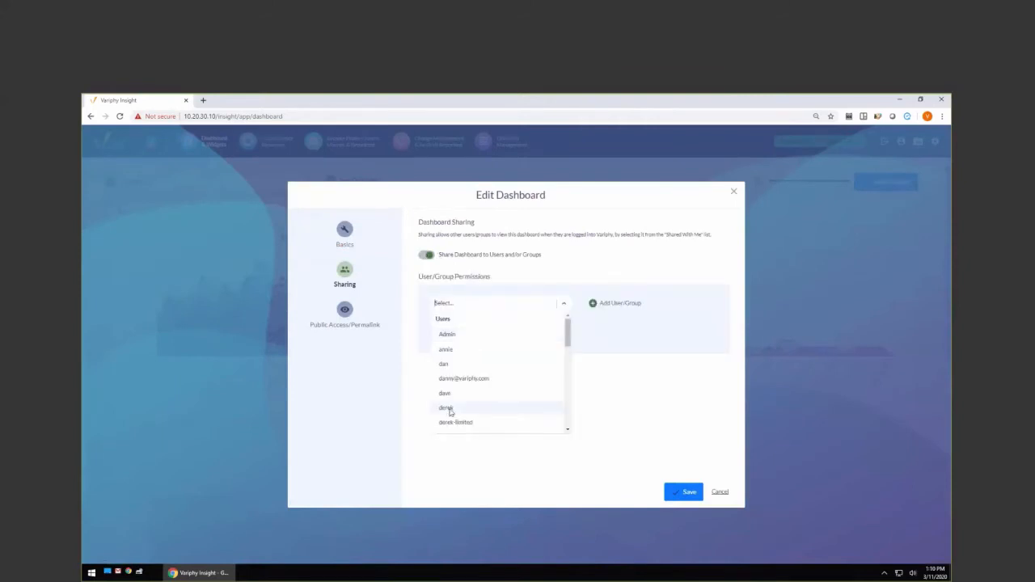
click(605, 393)
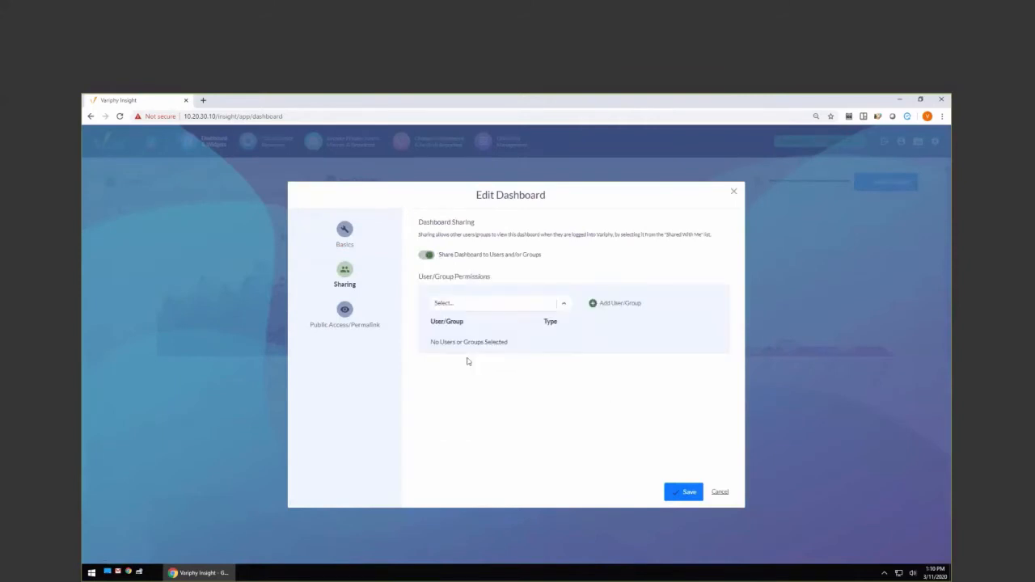
Step: Copy the dashboard's public permalink URL, turn off sharing to users and groups, and close the dashboard settings without saving
click(344, 311)
click(655, 274)
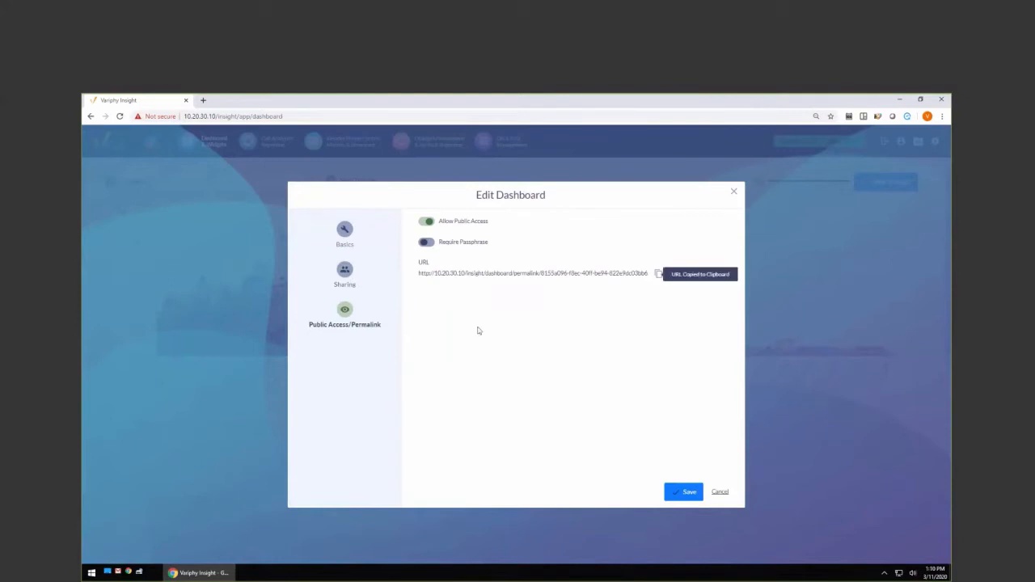
click(344, 274)
click(425, 255)
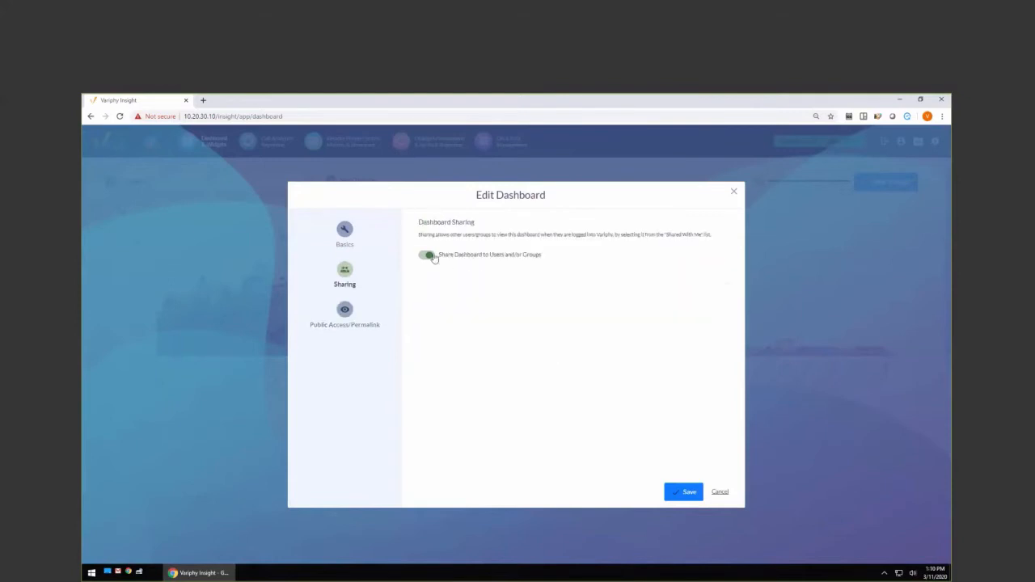
click(719, 493)
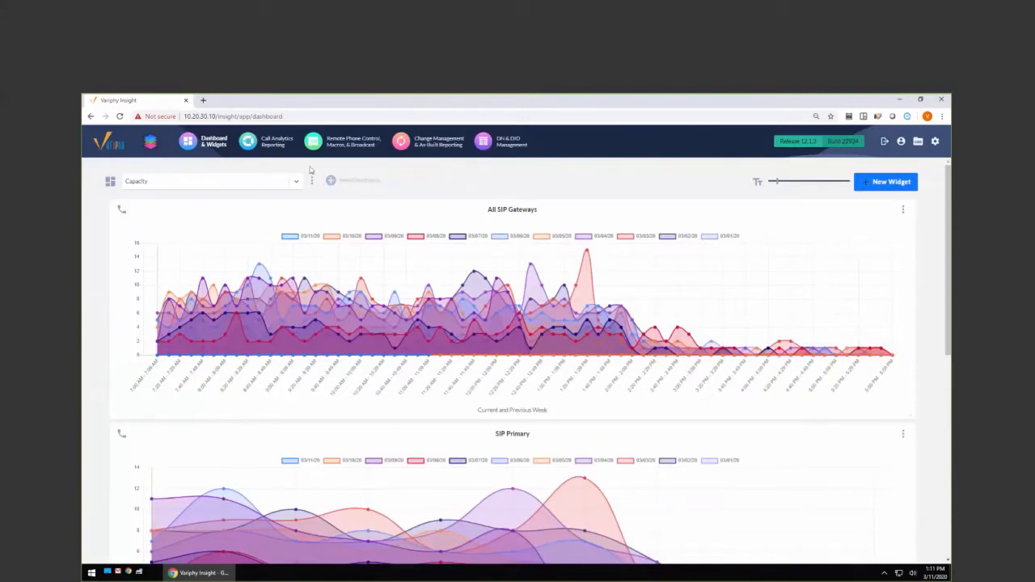
Step: Open the copied permalink in a new browser tab and look through the public version of the dashboard
key(ctrl+t)
key(ctrl+v)
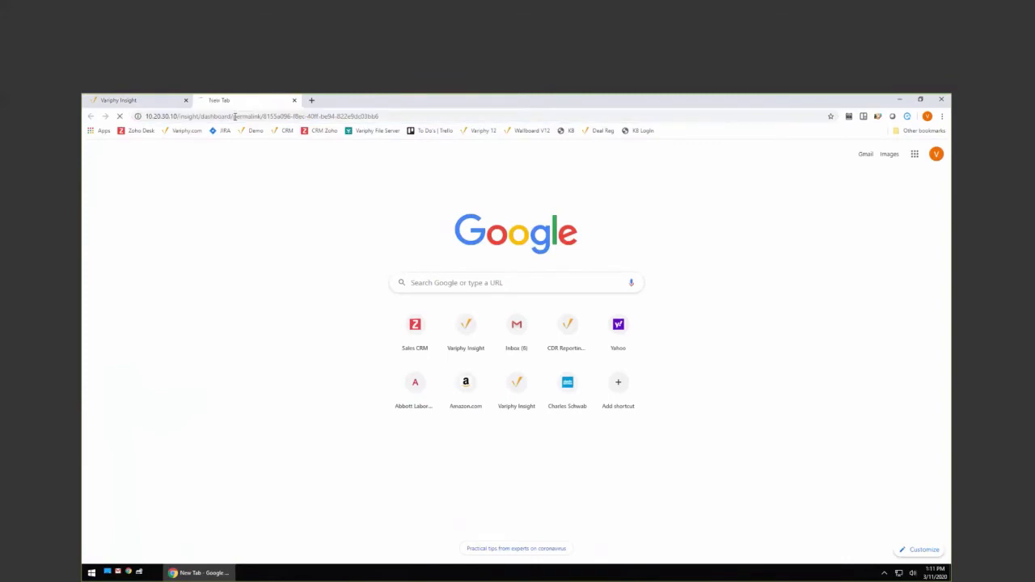
key(Return)
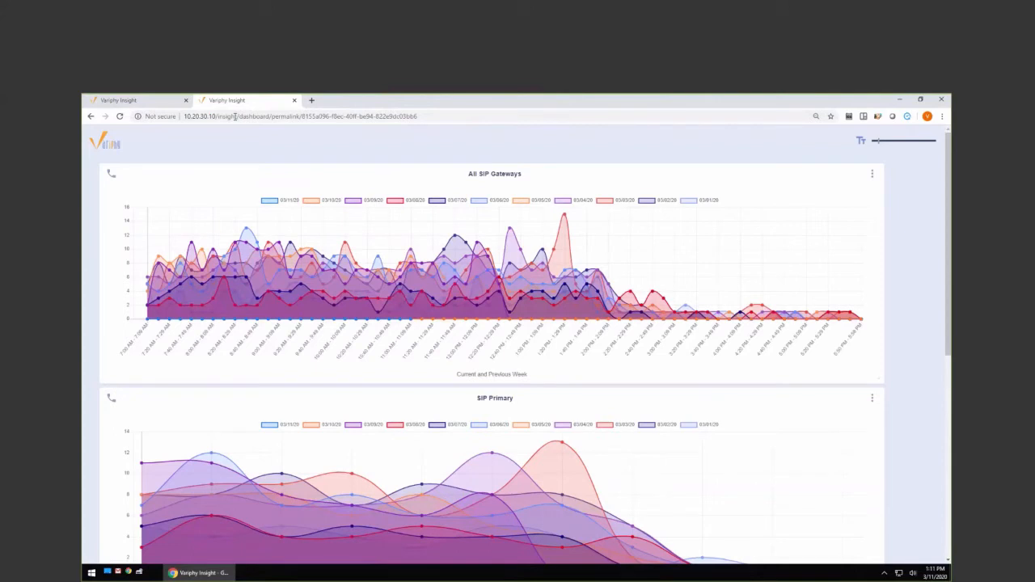
click(320, 119)
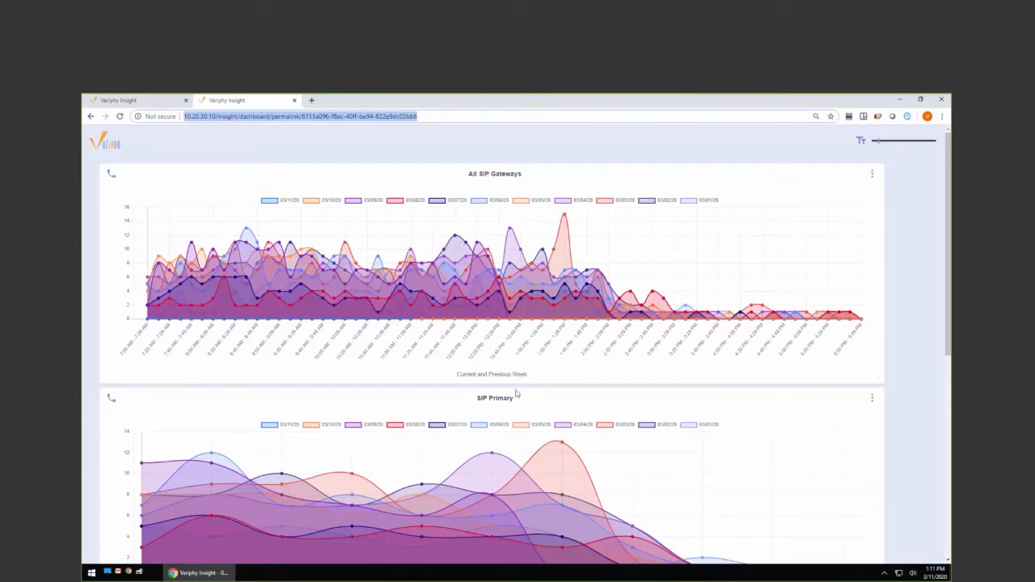
scroll(555, 423, down, 3)
scroll(556, 423, up, 3)
Step: Return to the original Variphy tab, review the Capacity dashboard and open the Reports list in Call Analytics Reporting
click(145, 102)
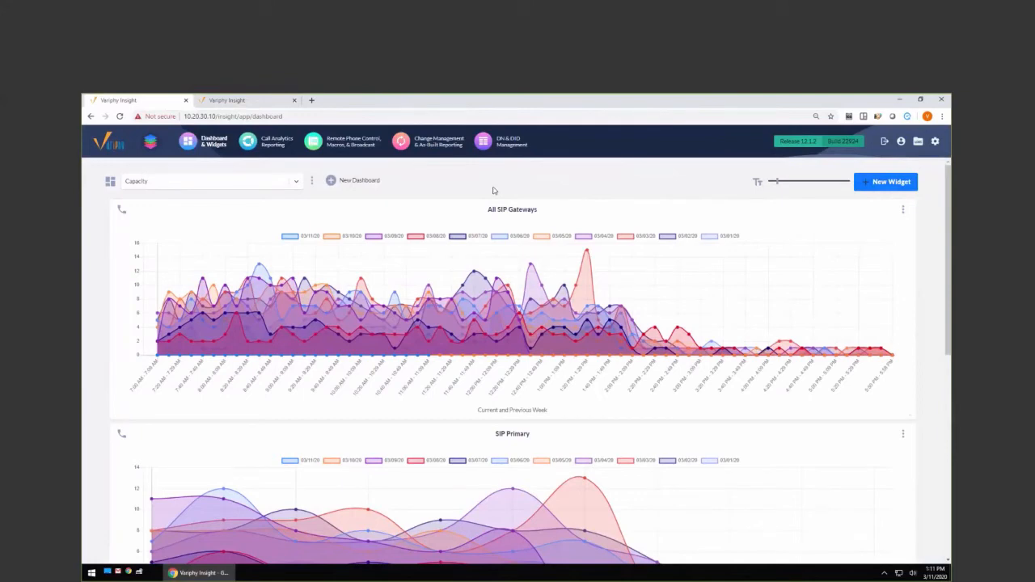
scroll(517, 364, down, 4)
scroll(551, 457, up, 4)
scroll(608, 429, down, 1)
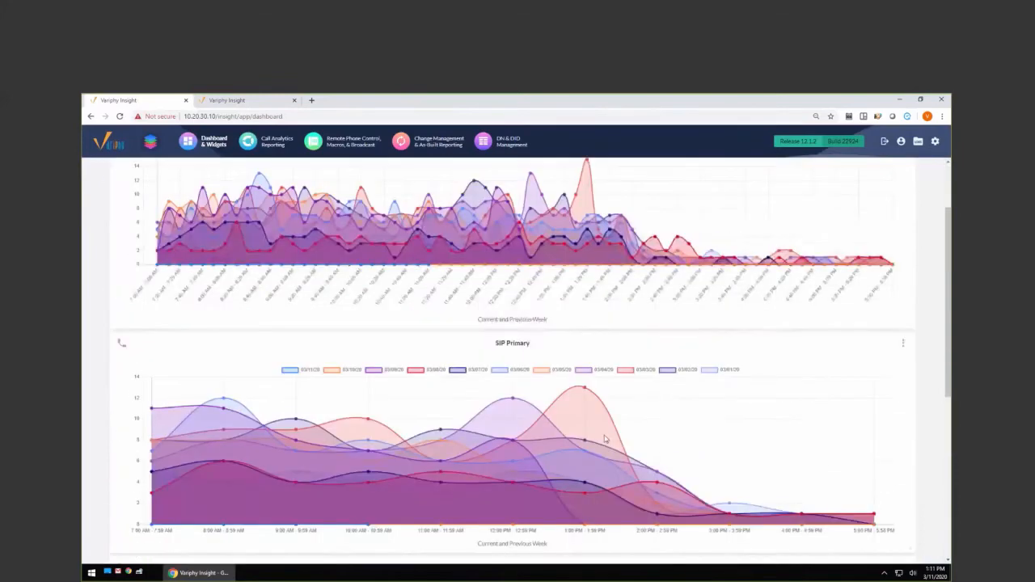
scroll(606, 438, up, 1)
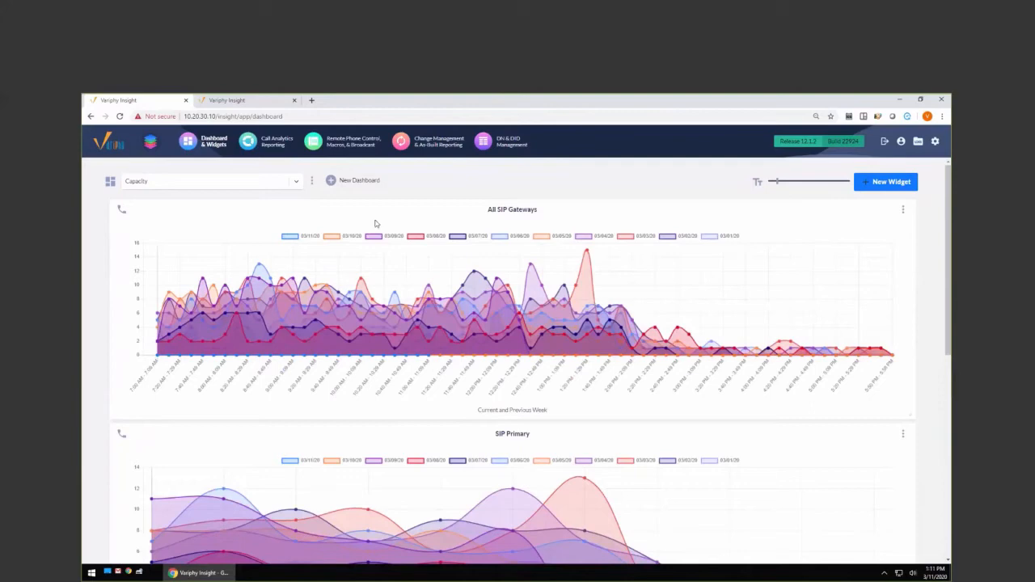
click(275, 145)
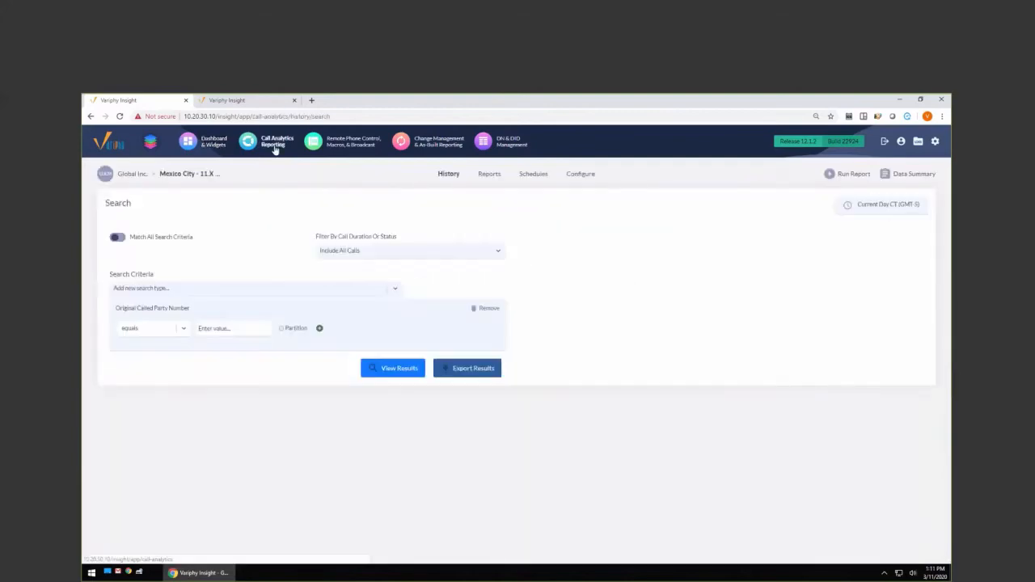
click(489, 175)
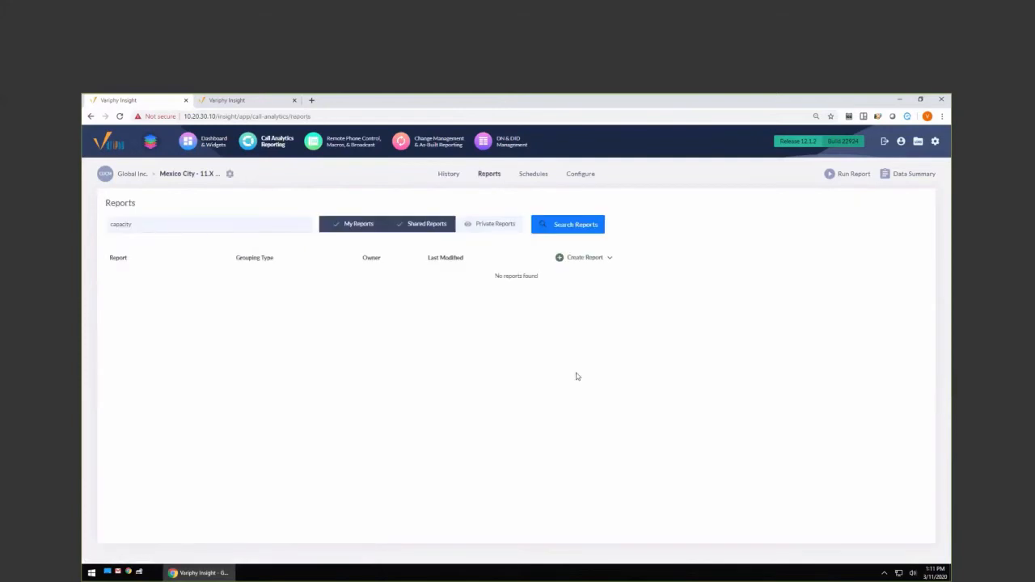
Step: Create a new report named Capacity Report and add a search set named SIP Gateway to it
click(575, 260)
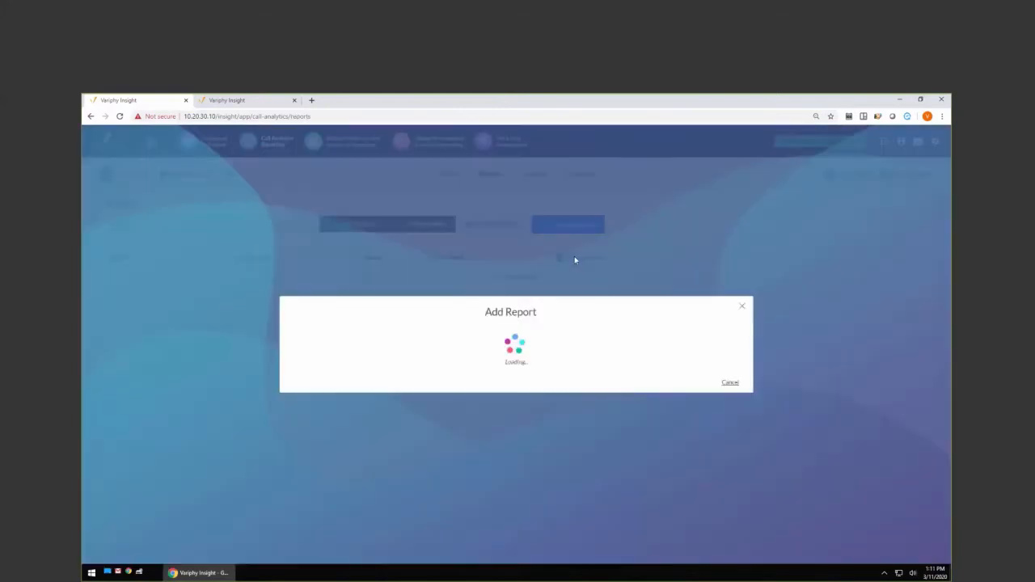
click(508, 266)
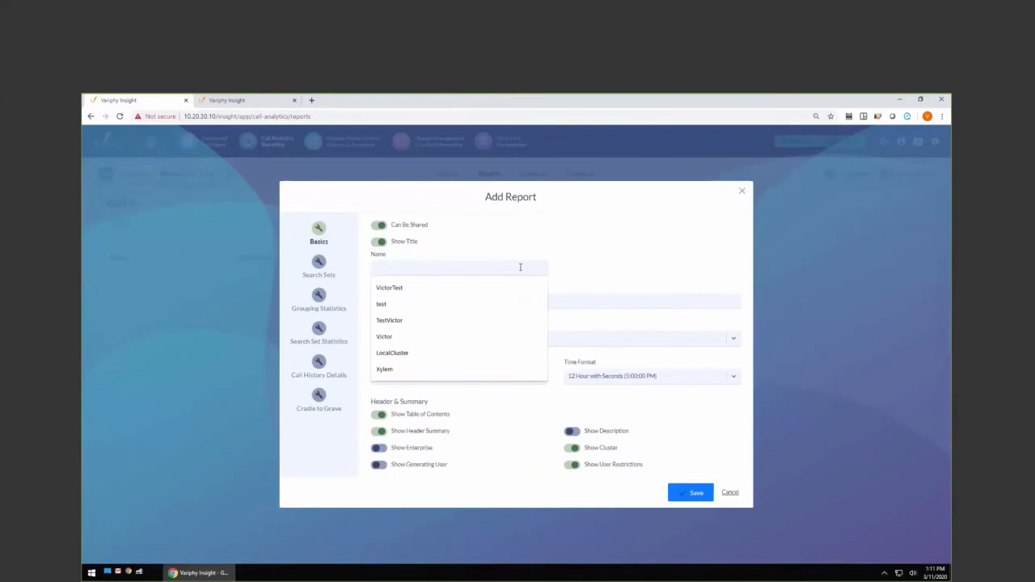
text(Capacity Report)
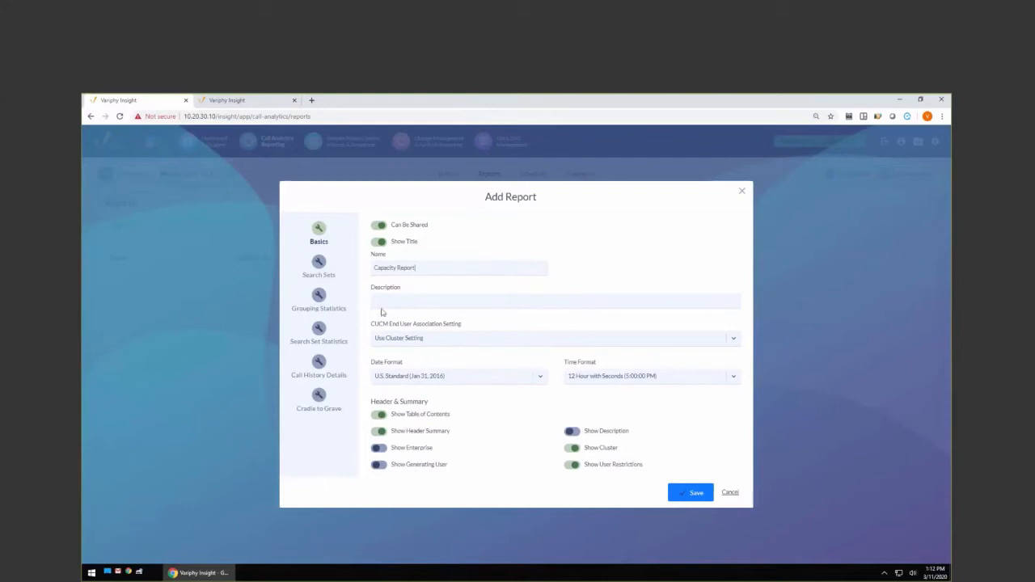
click(320, 269)
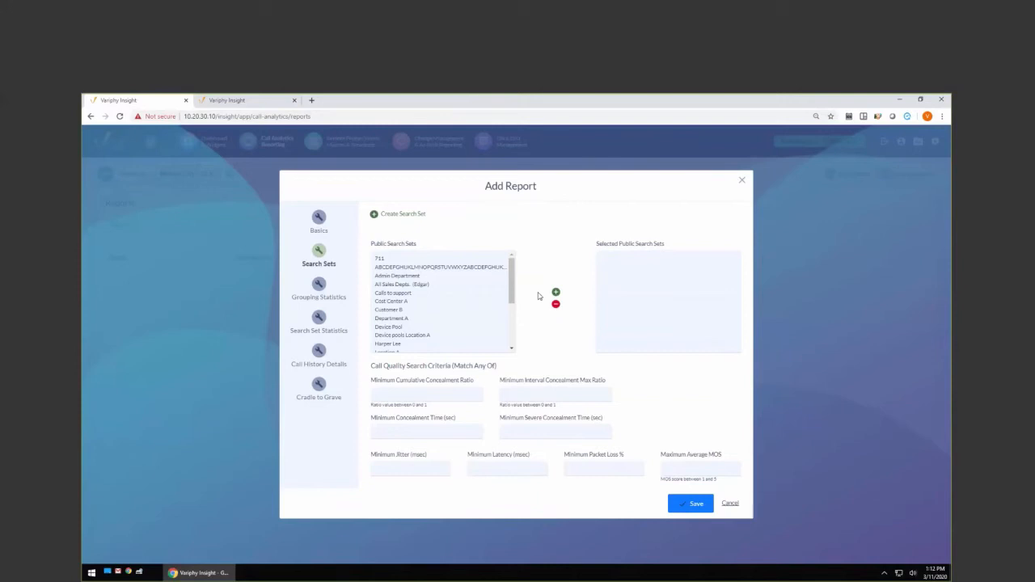
click(401, 217)
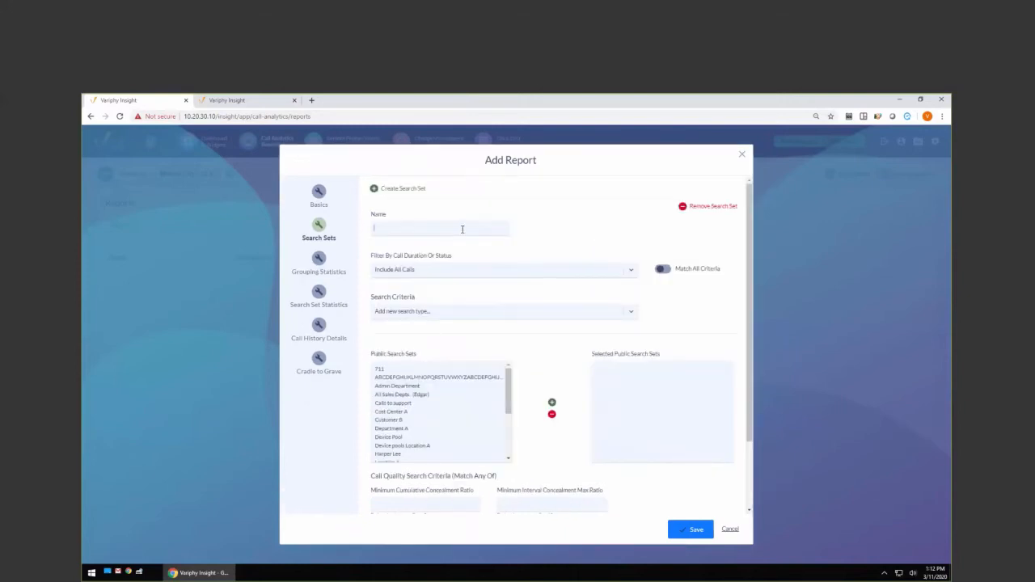
text(SIP Gateway)
Step: Add an Originating or Terminating CUCM Device Type criterion to the SIP Gateway search set and set it to SIP Trunk
click(462, 312)
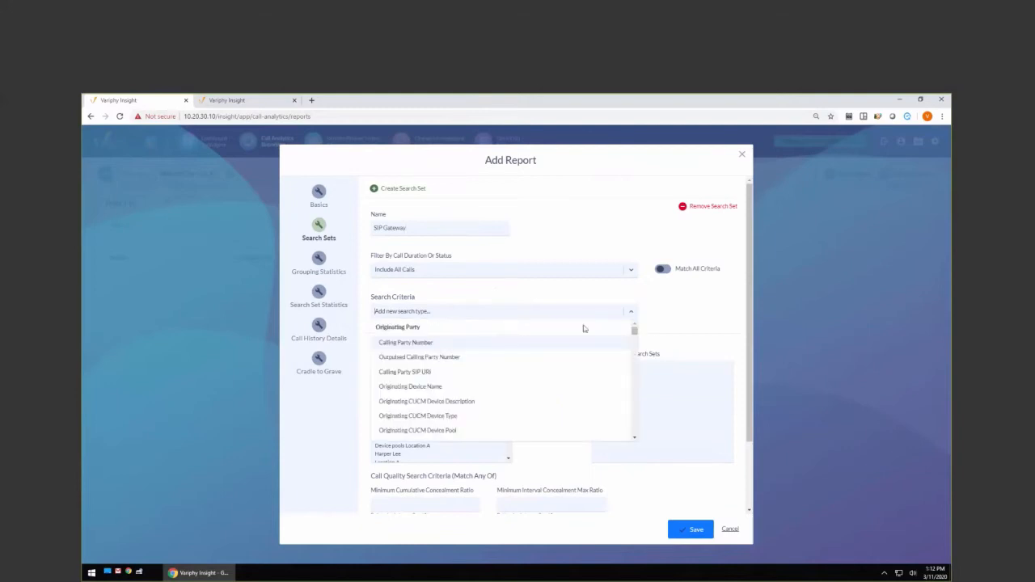
text(type)
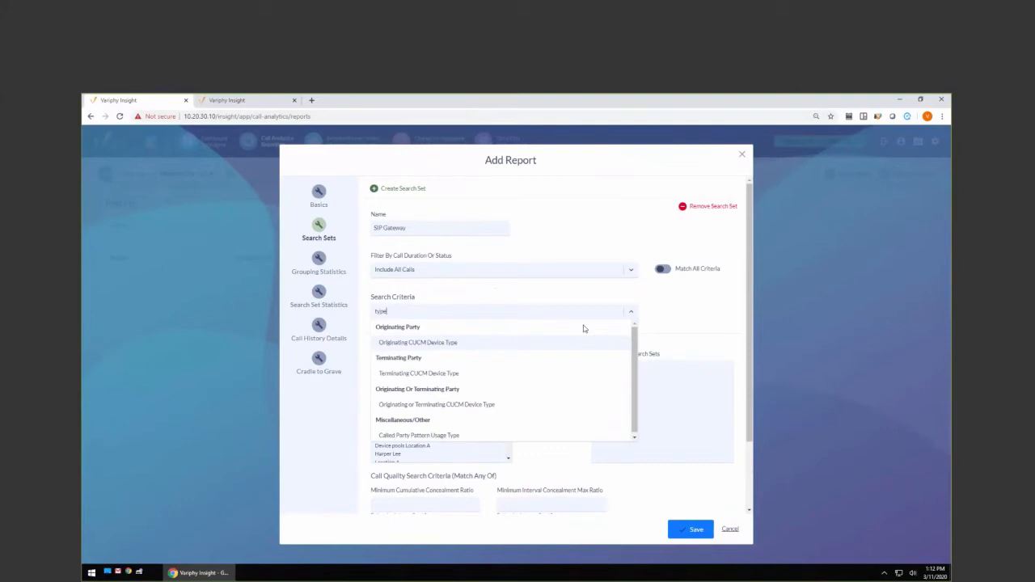
click(439, 405)
click(670, 314)
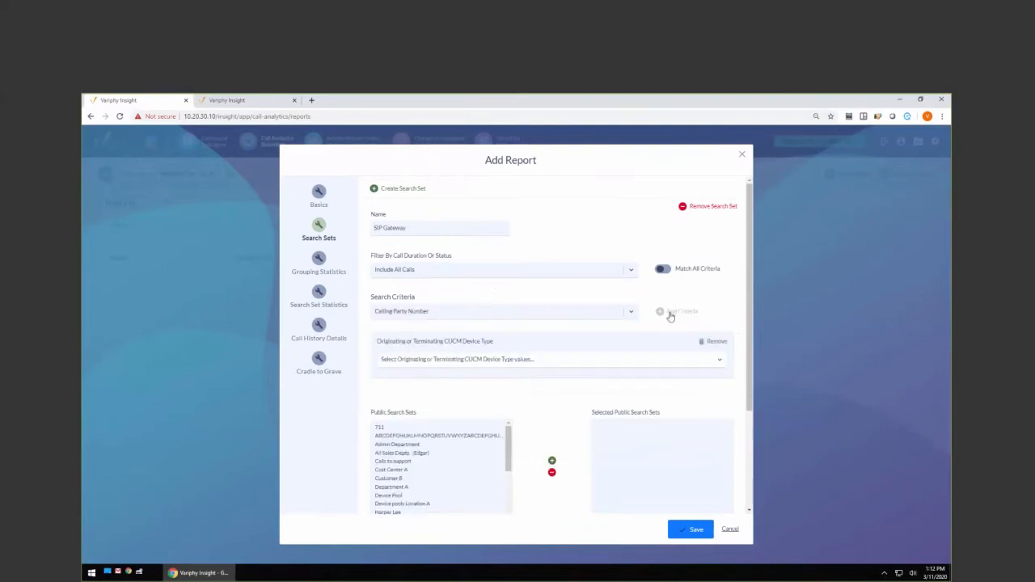
click(584, 361)
text(sip)
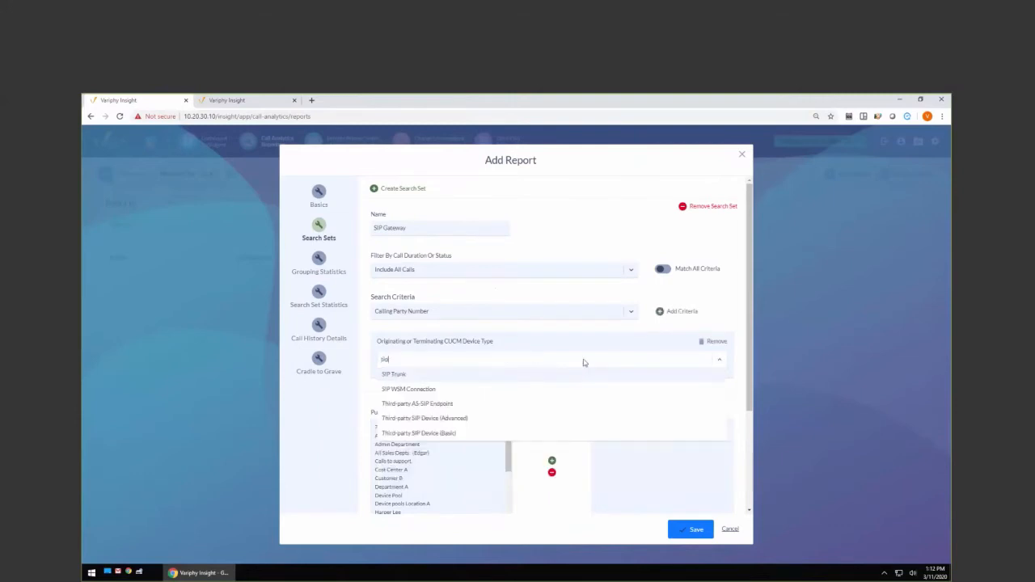
click(552, 376)
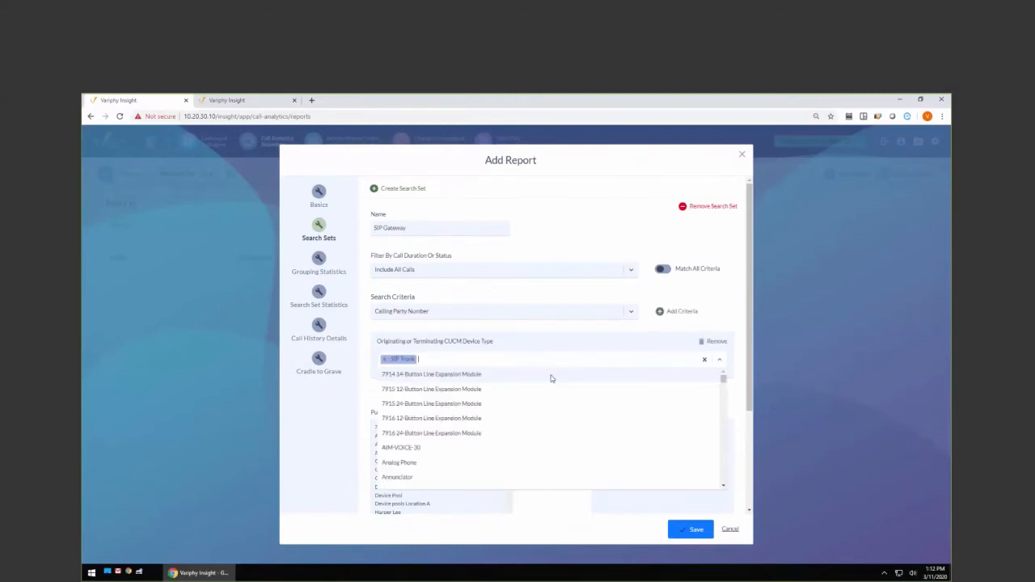
click(577, 328)
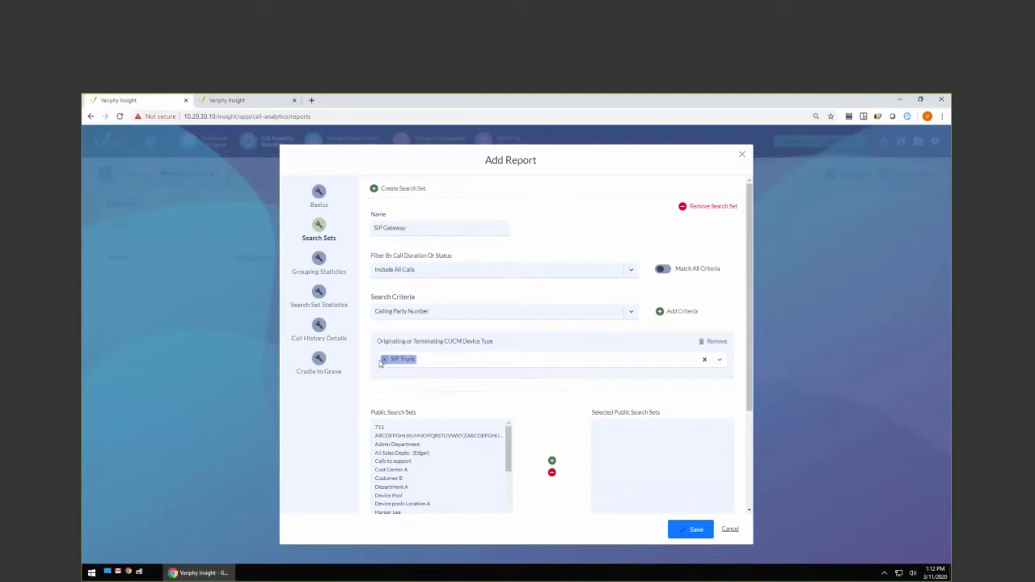
Step: Remove Total Average Call Duration and Total Call Duration from the report's selected search set summary data types
click(319, 293)
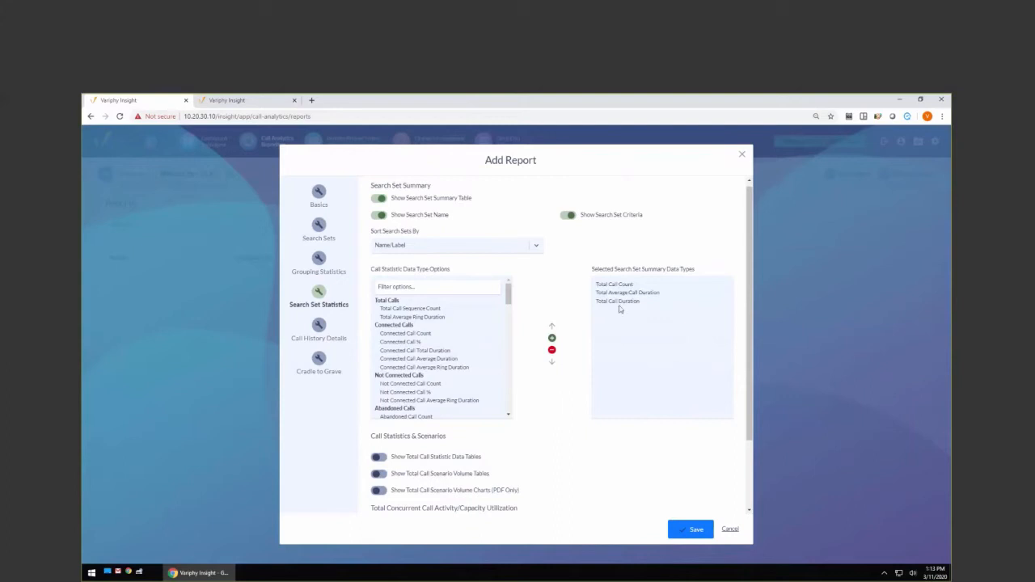
click(552, 350)
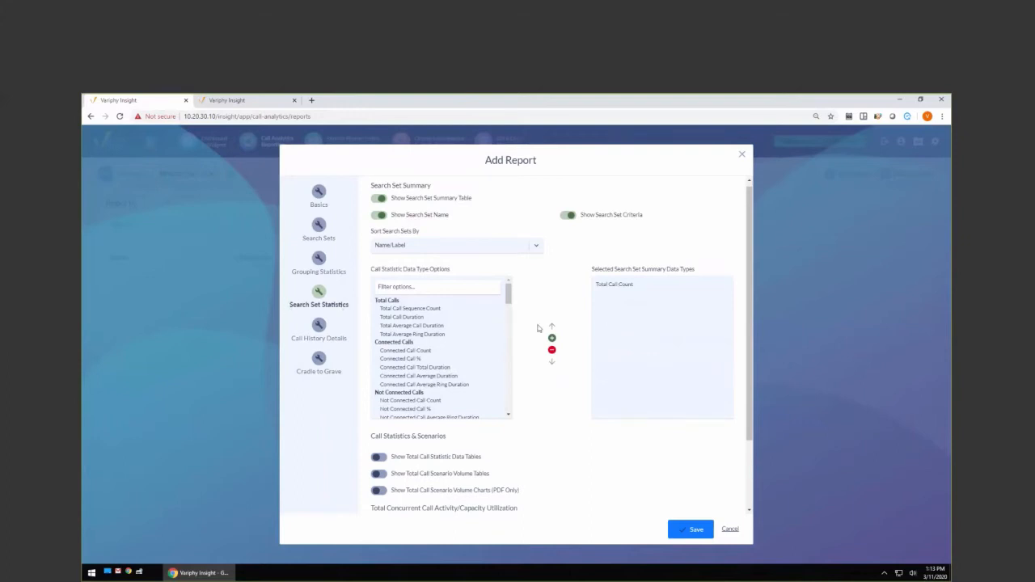
Step: Enable the total concurrent call activity charts and tables in the report's search set statistics
scroll(558, 333, down, 2)
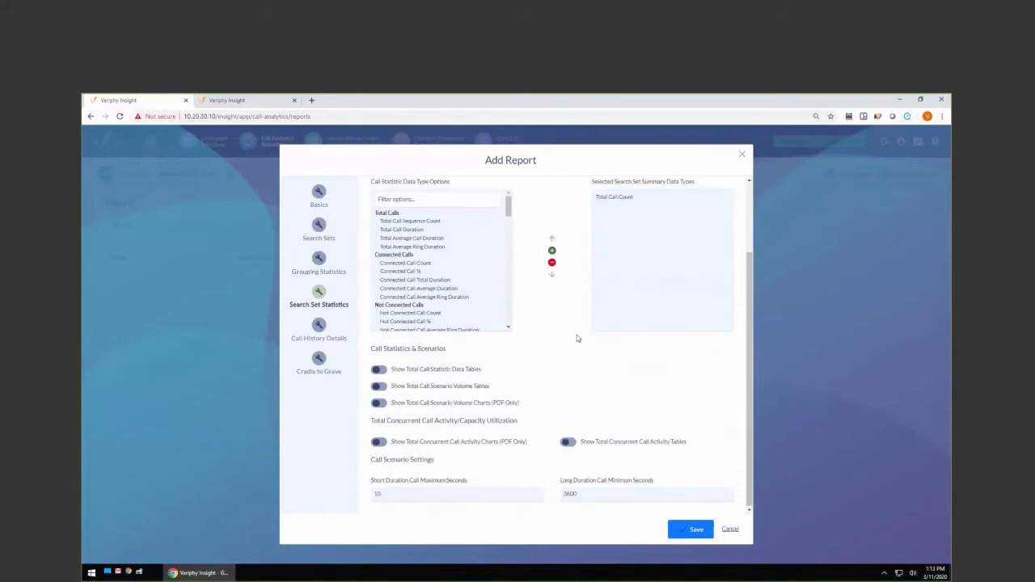
click(378, 443)
click(567, 442)
scroll(550, 434, up, 5)
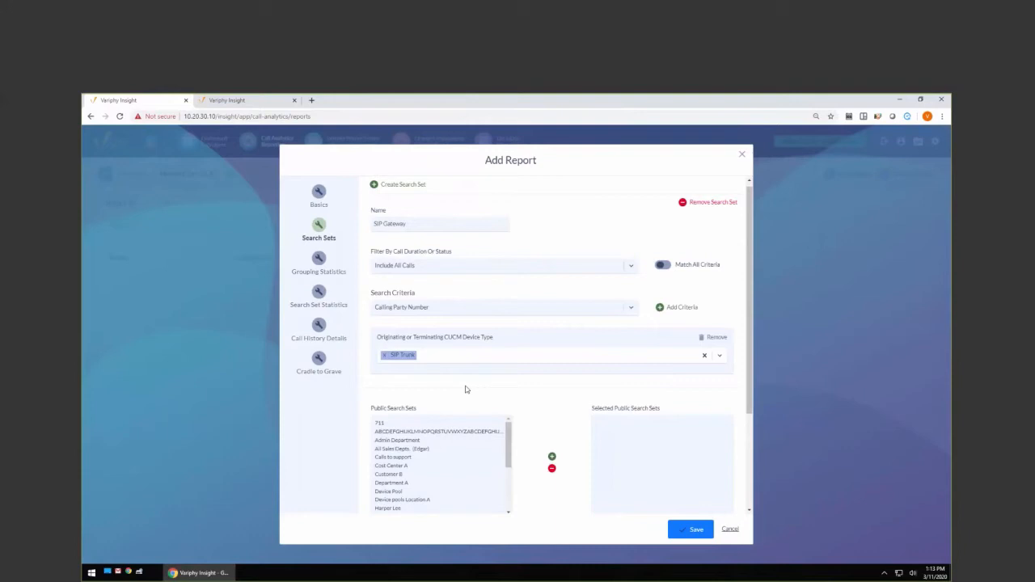
Step: Enable data grouping for the report and set the primary grouping type to Originating or Terminating Device Name
click(318, 260)
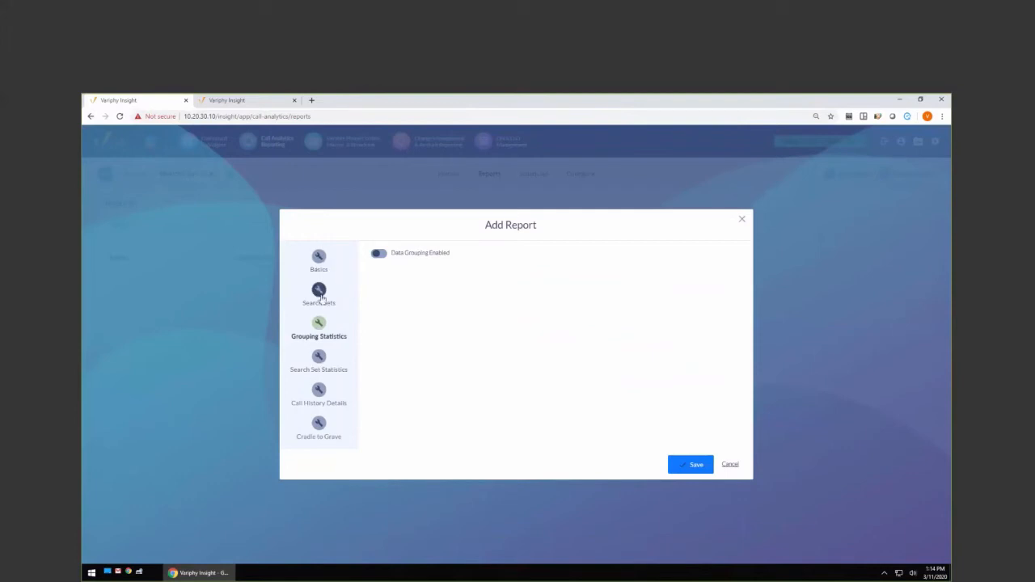
click(319, 289)
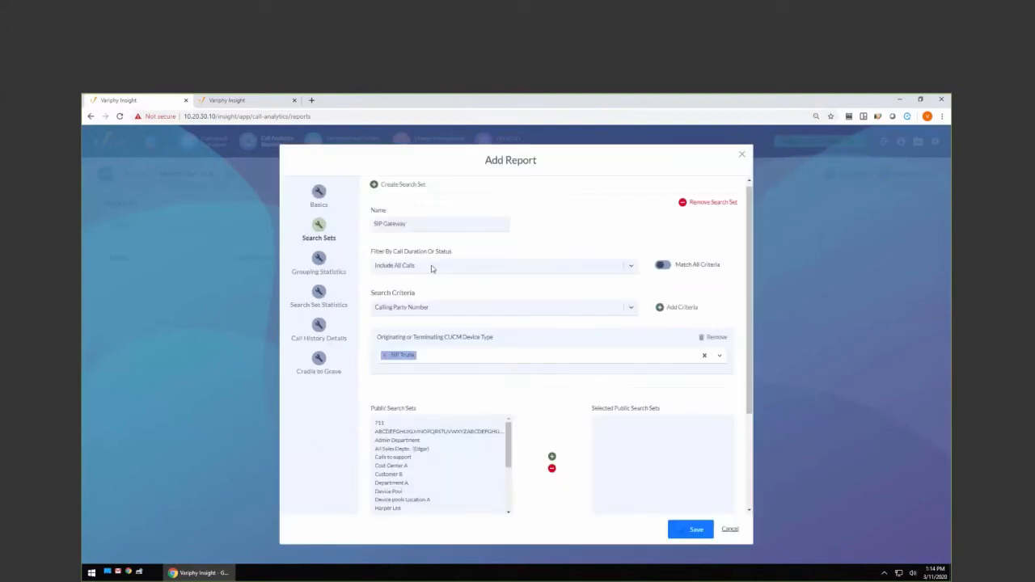
click(320, 260)
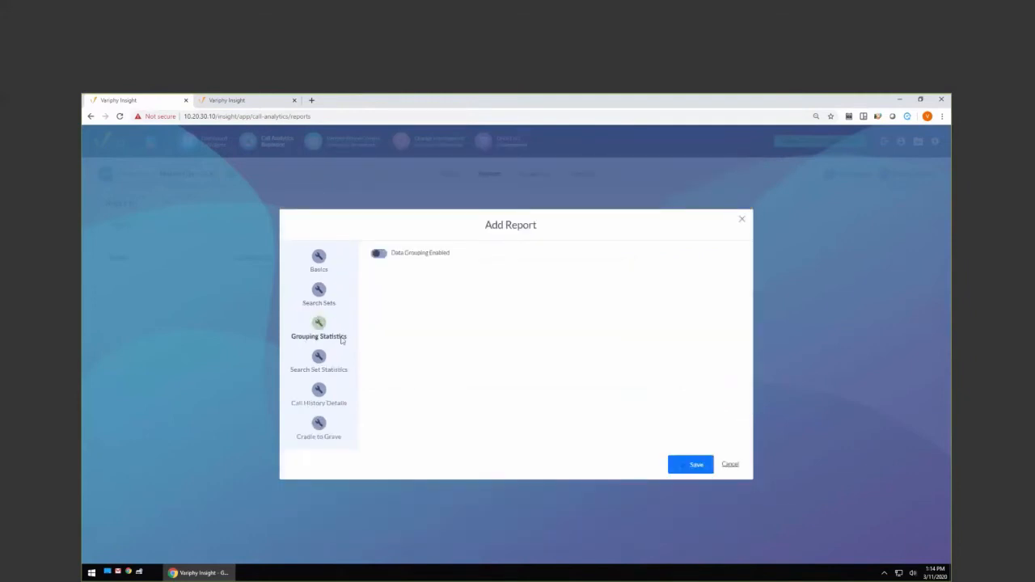
click(383, 256)
click(444, 221)
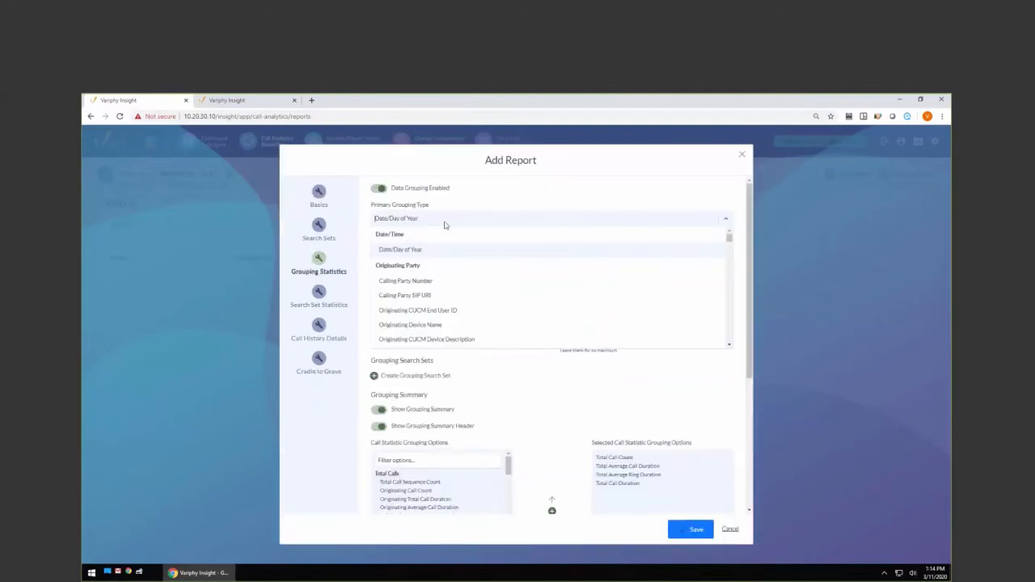
text(name)
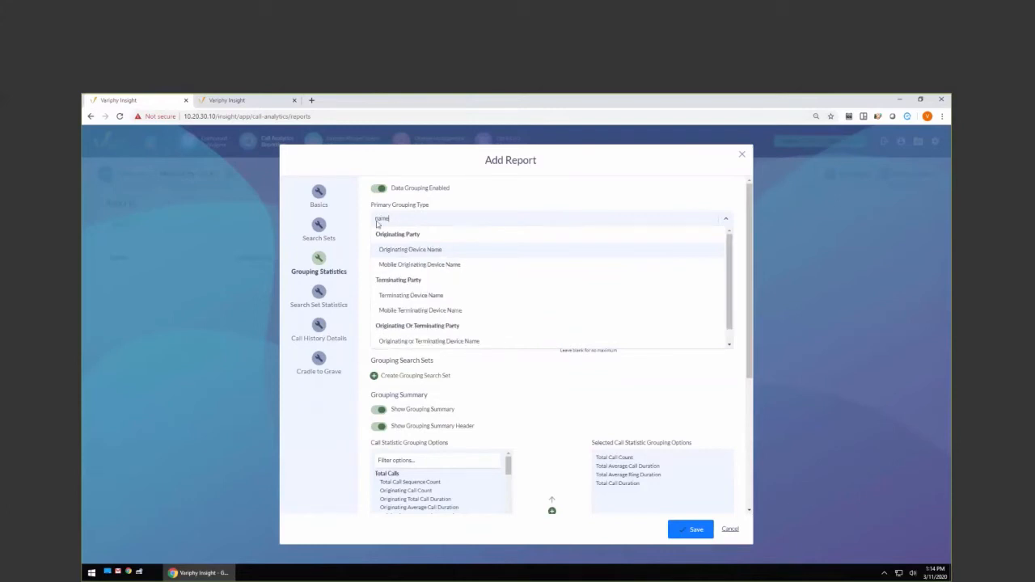
scroll(431, 344, down, 1)
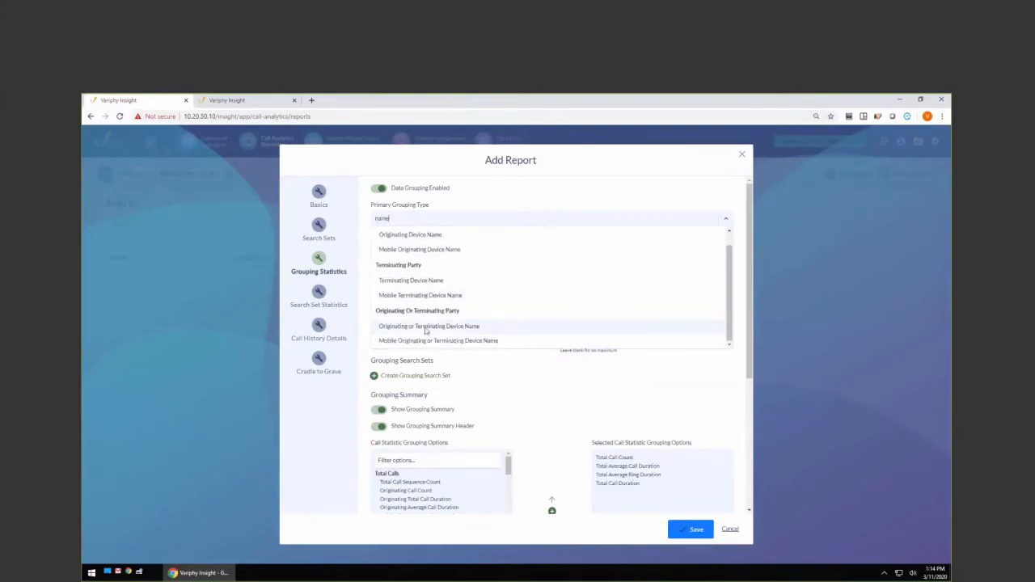
click(427, 327)
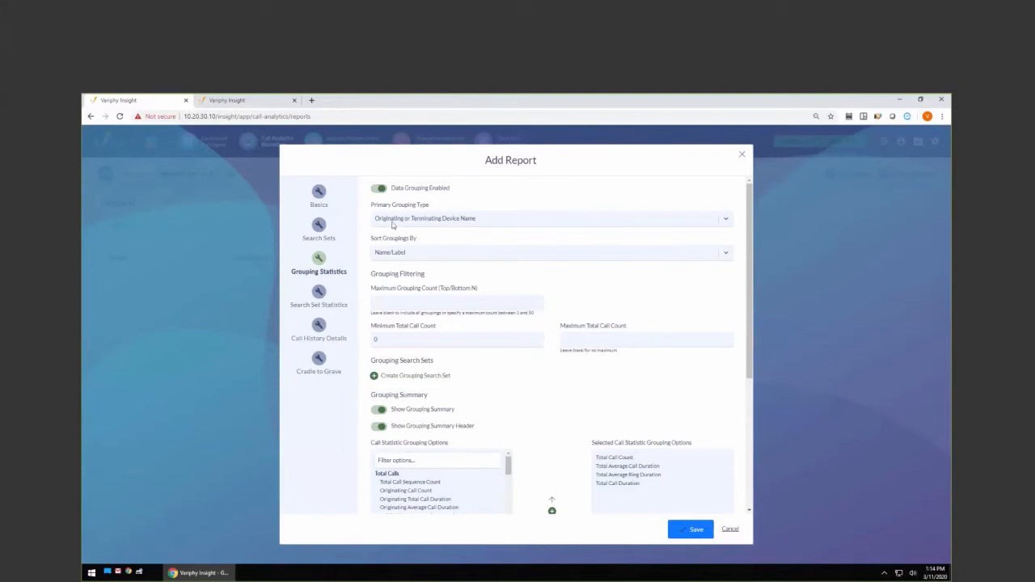
Step: Turn off the grouping summary and enable the grouping concurrent call activity summary, charts and tables
scroll(555, 294, down, 1)
scroll(555, 293, down, 1)
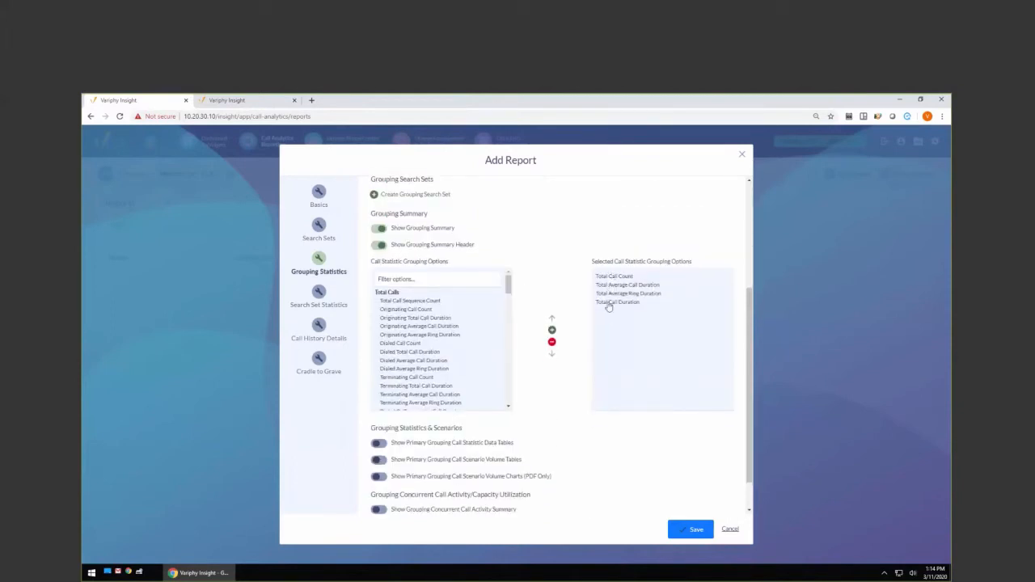
scroll(558, 282, up, 1)
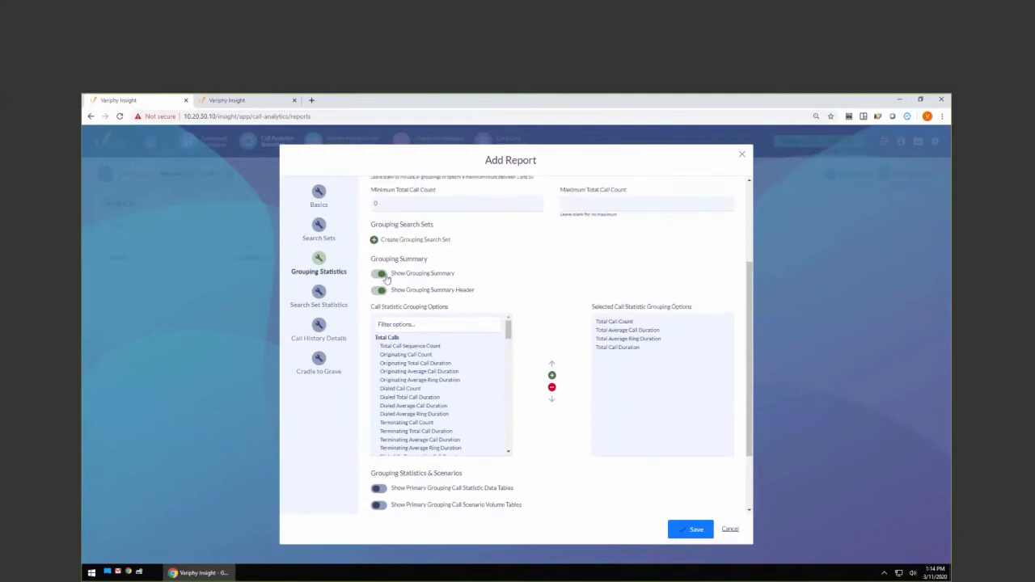
click(381, 275)
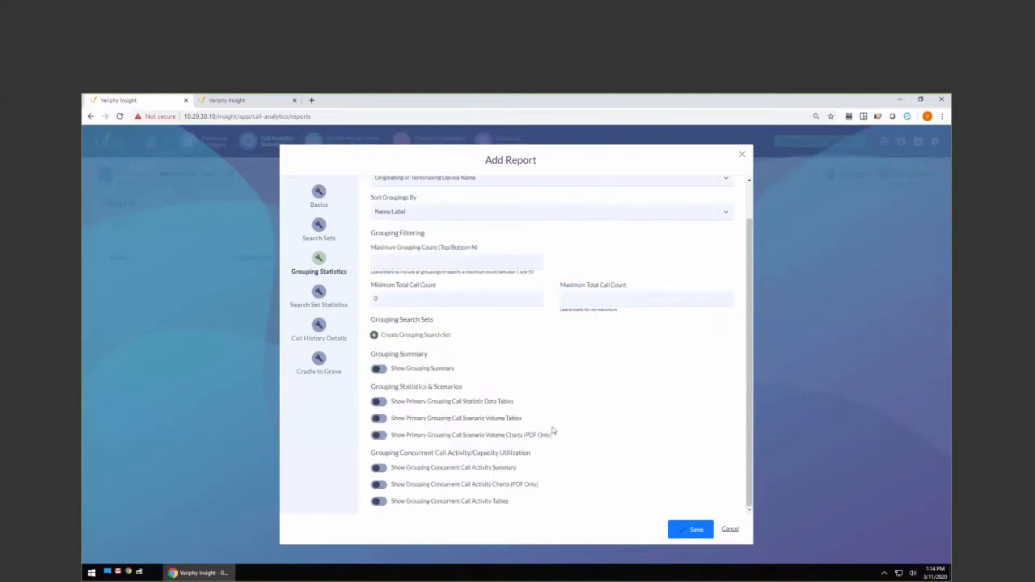
drag(371, 456, 550, 455)
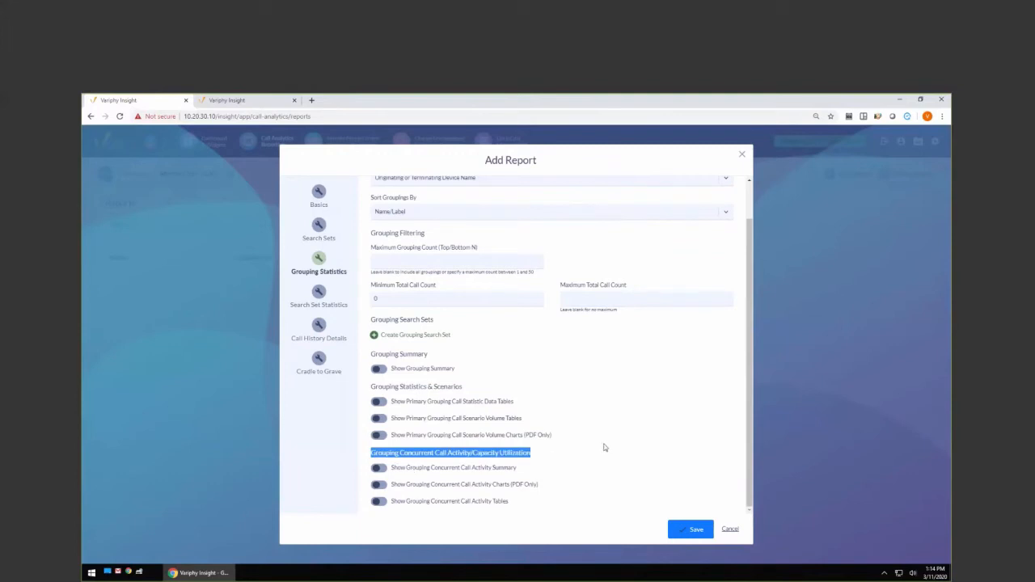
click(378, 468)
click(379, 484)
click(378, 501)
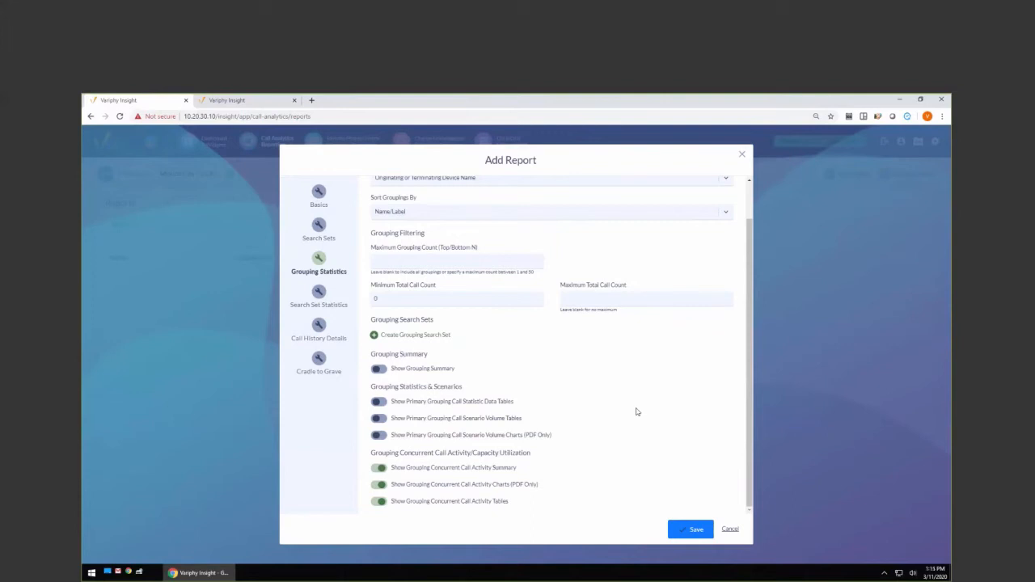
scroll(624, 422, up, 1)
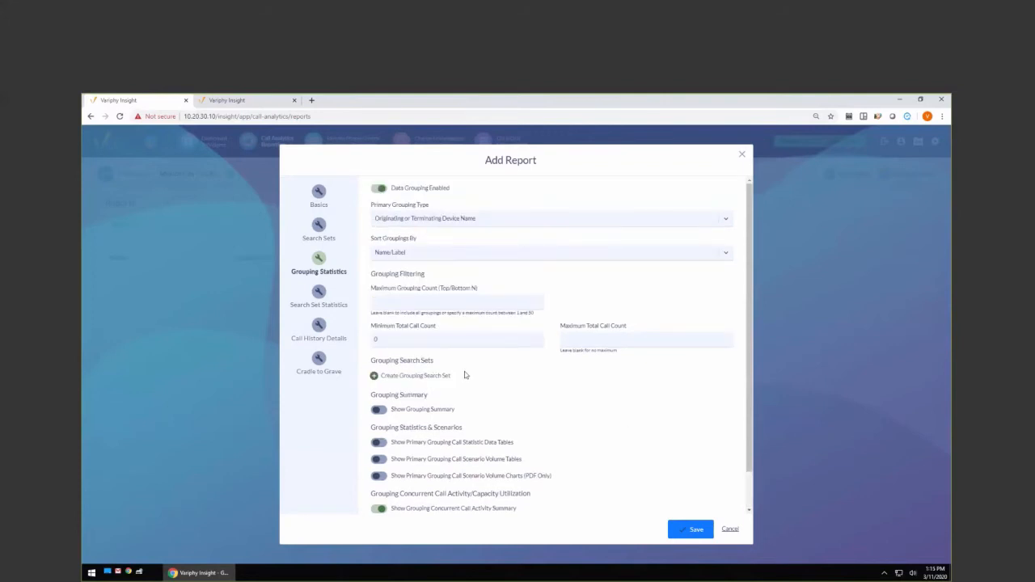
Step: Turn off the call history record details and save the new report
click(318, 327)
click(379, 233)
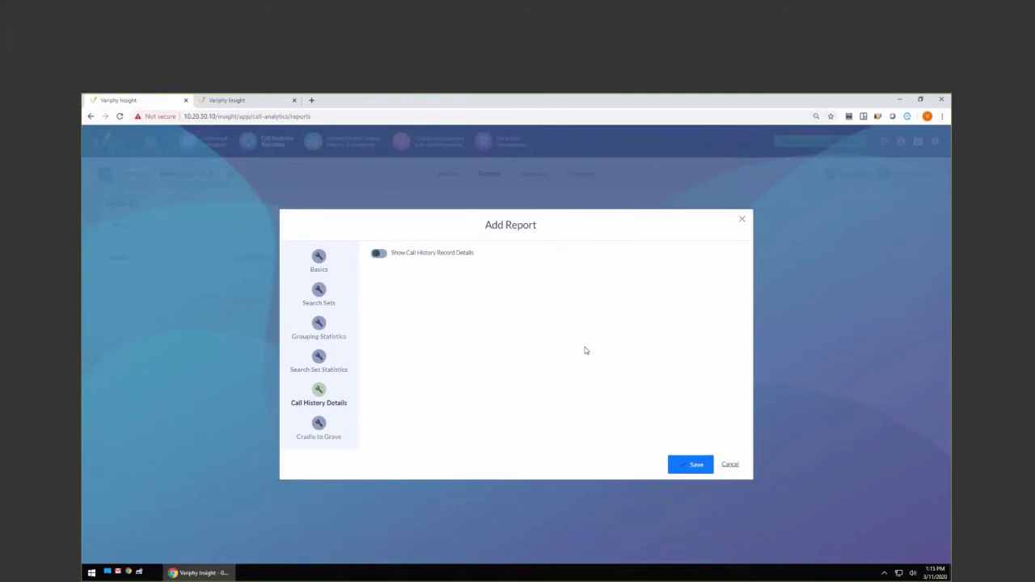
click(684, 467)
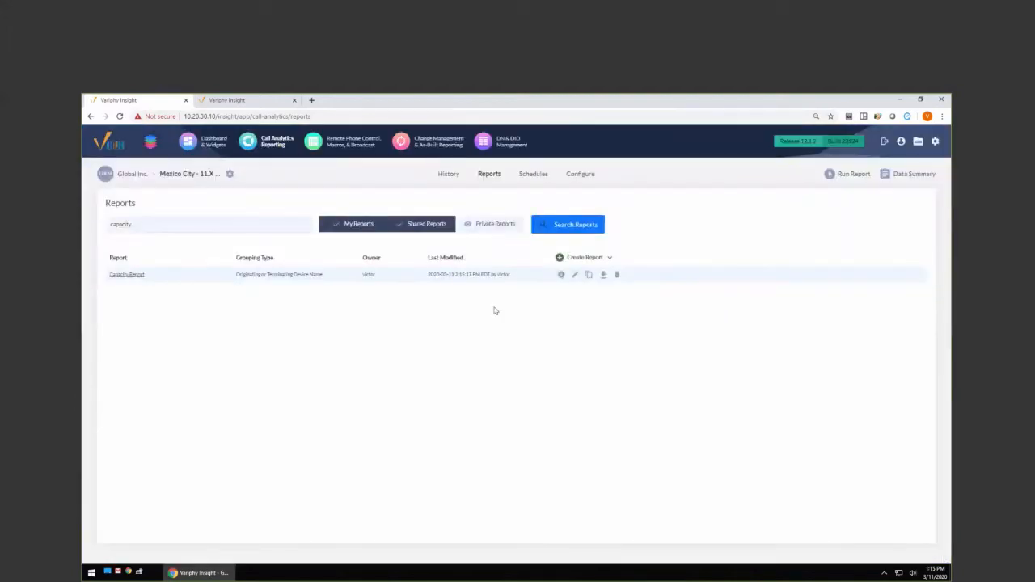
Step: Run the Capacity Report as a PDF download for the Current and Previous Week date range
click(560, 276)
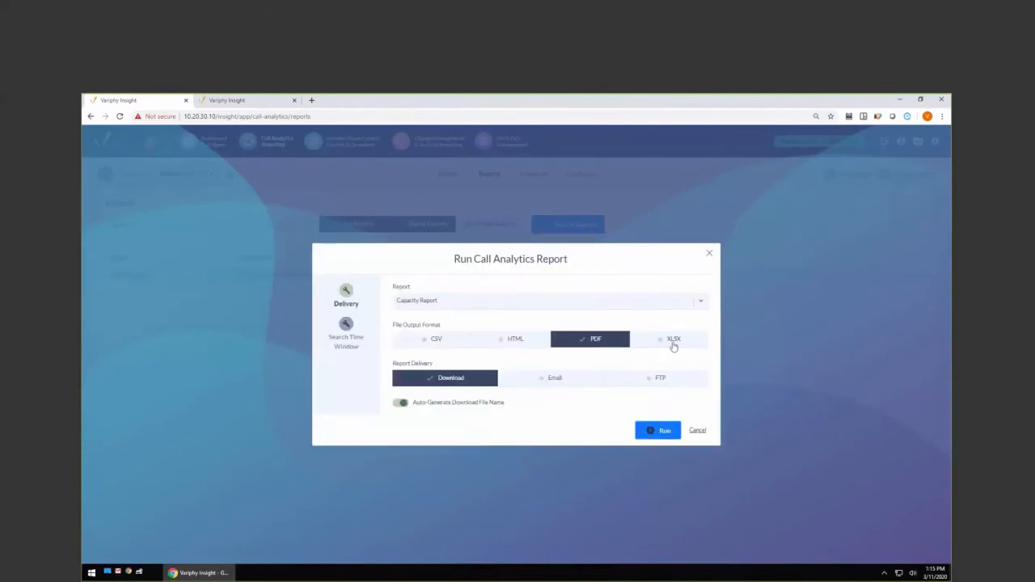
click(349, 335)
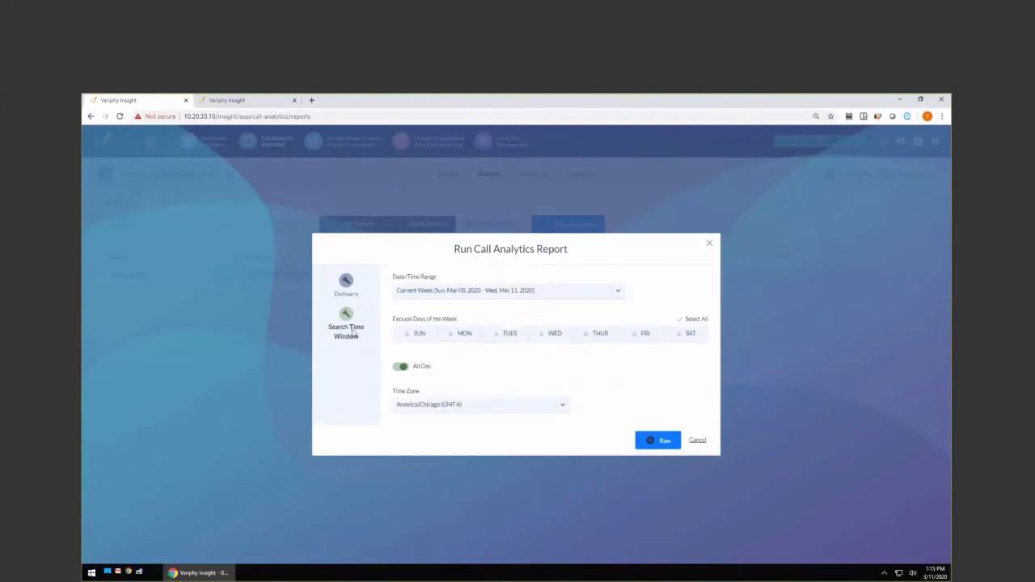
click(577, 289)
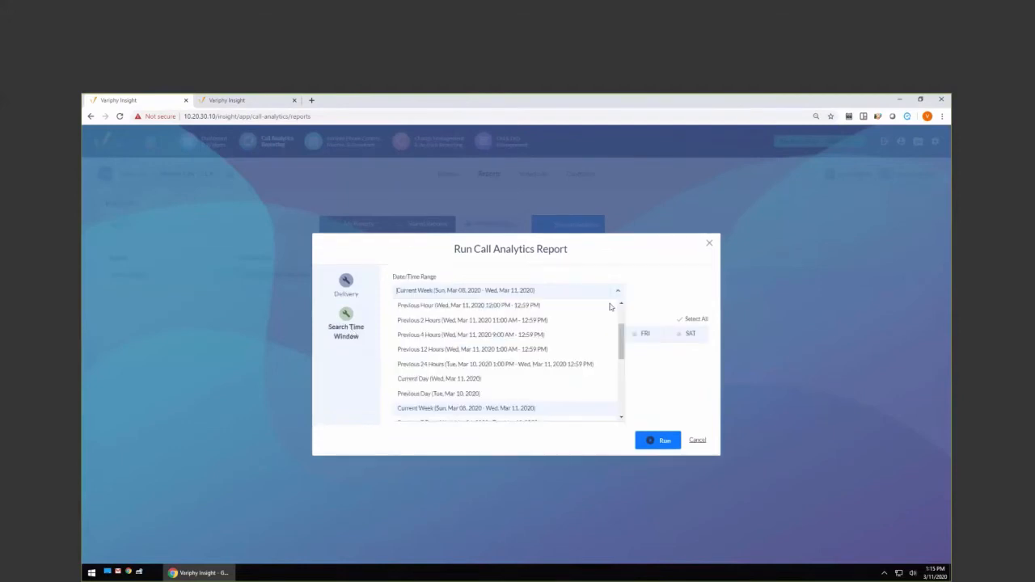
scroll(619, 344, down, 3)
scroll(598, 360, down, 1)
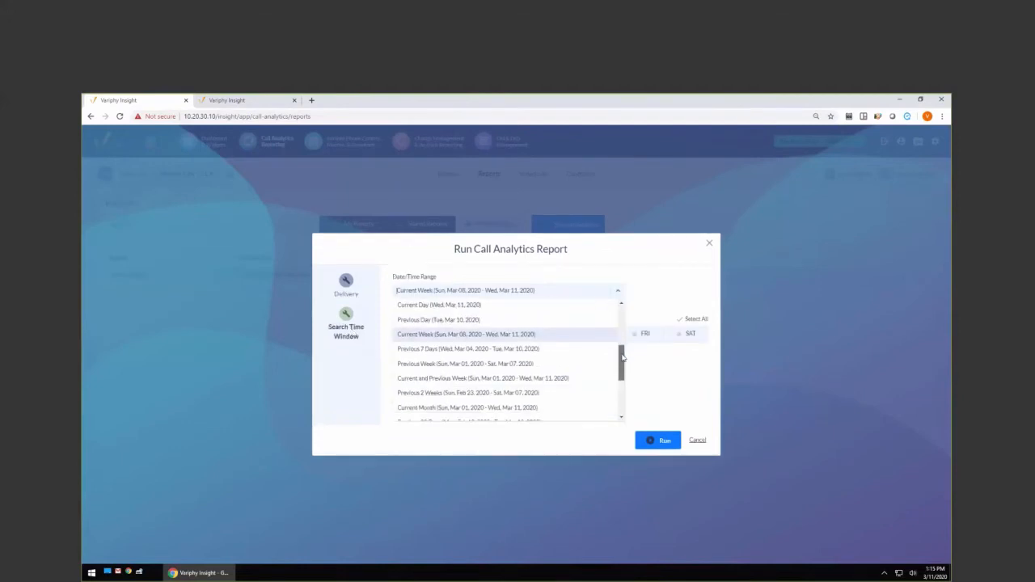
click(596, 364)
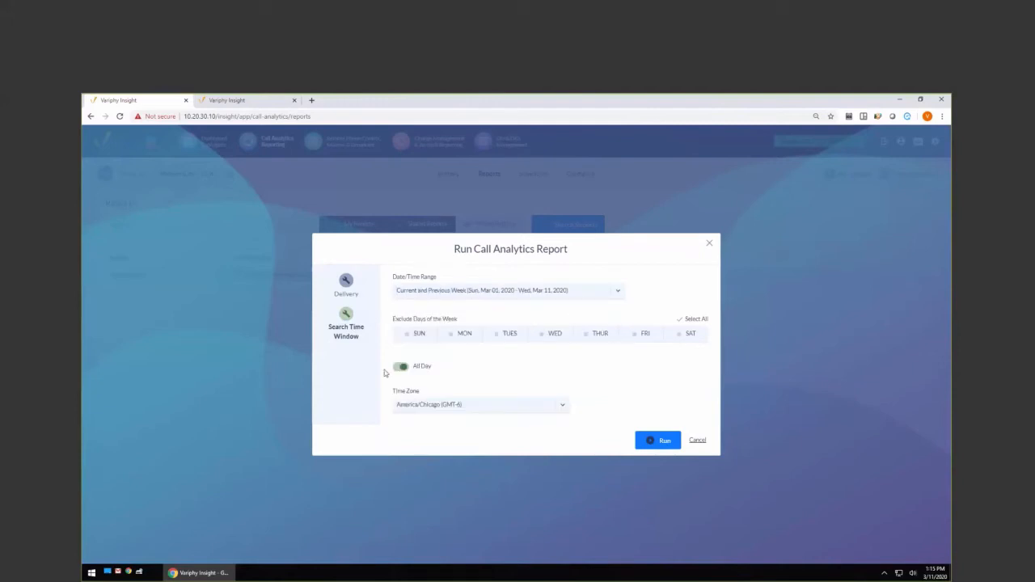
click(657, 440)
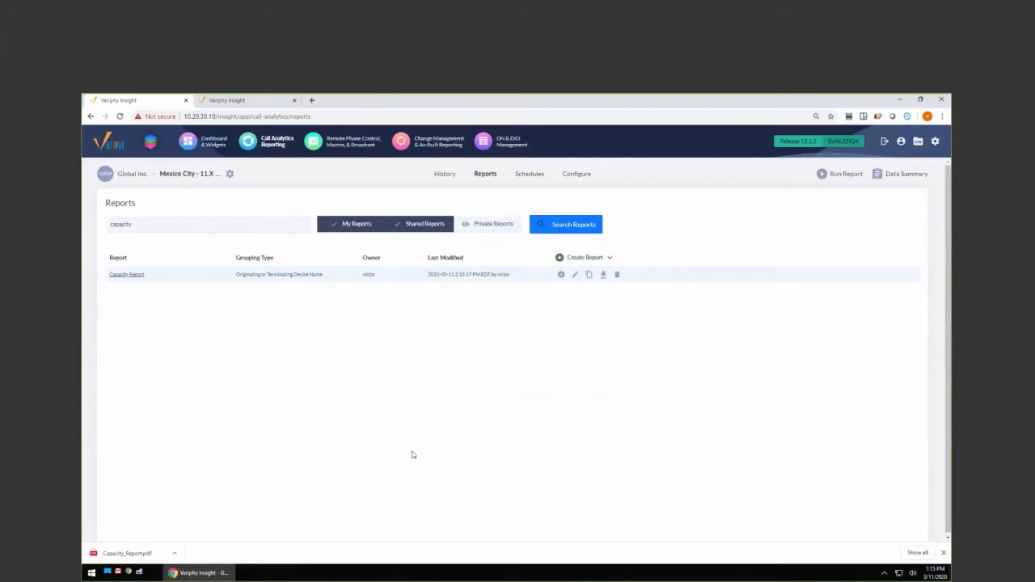
Step: Open the downloaded Capacity_Report.pdf and examine its total call count, peak concurrent calls, peak duration and average concurrent calls
click(130, 554)
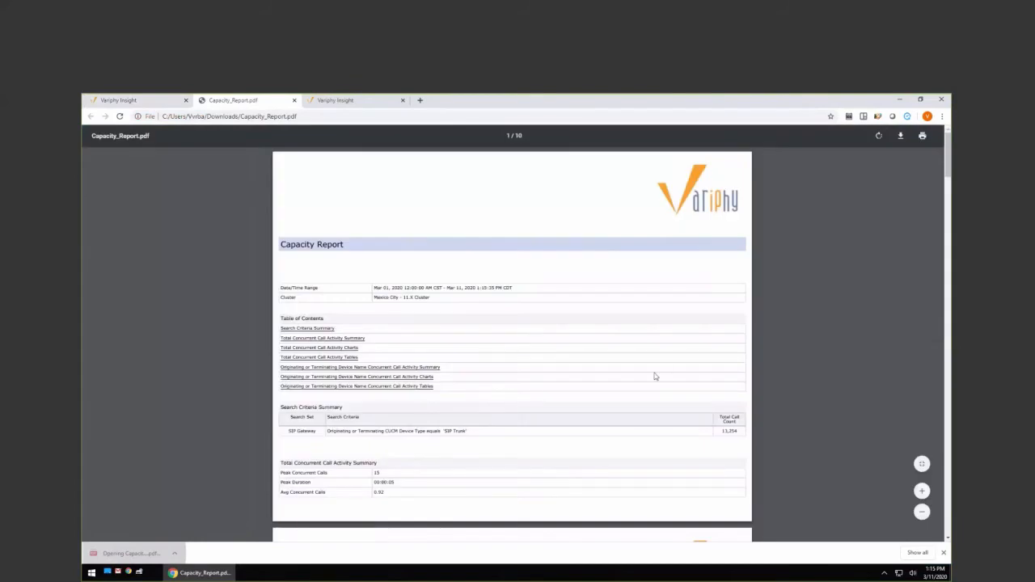
scroll(655, 376, down, 1)
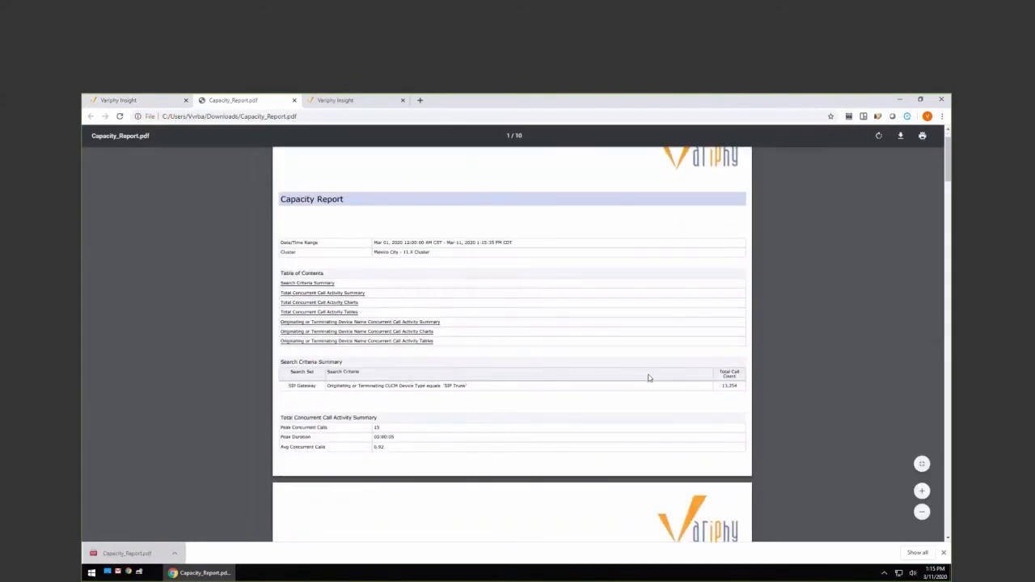
scroll(648, 378, down, 1)
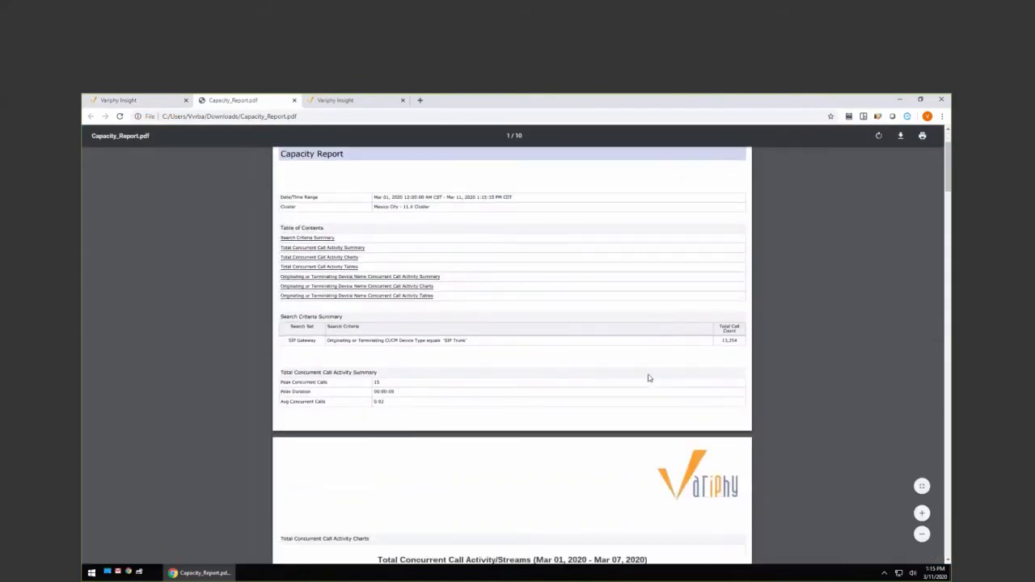
ctrl+scroll(648, 378, up, 2)
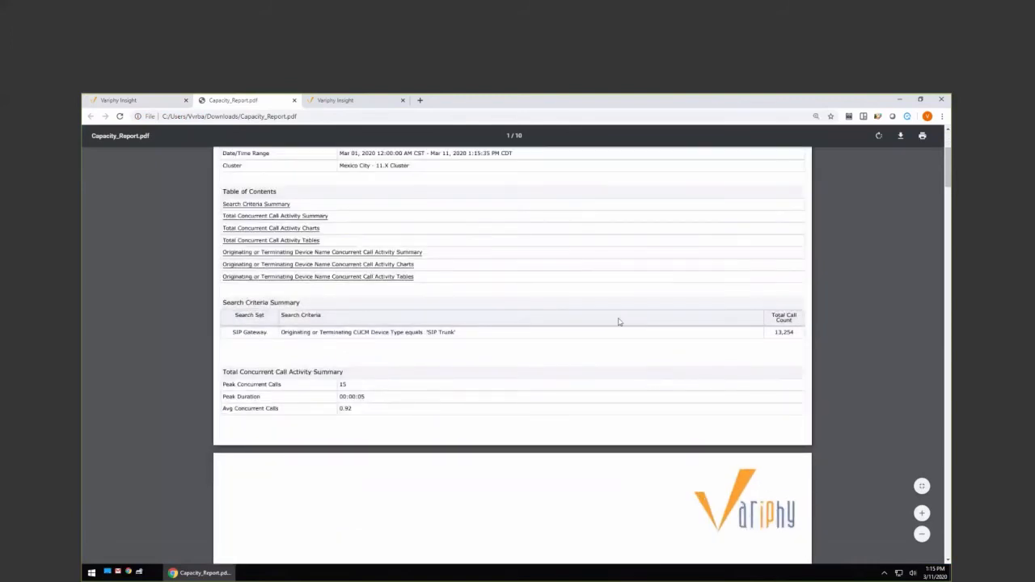
double_click(795, 332)
scroll(517, 354, down, 2)
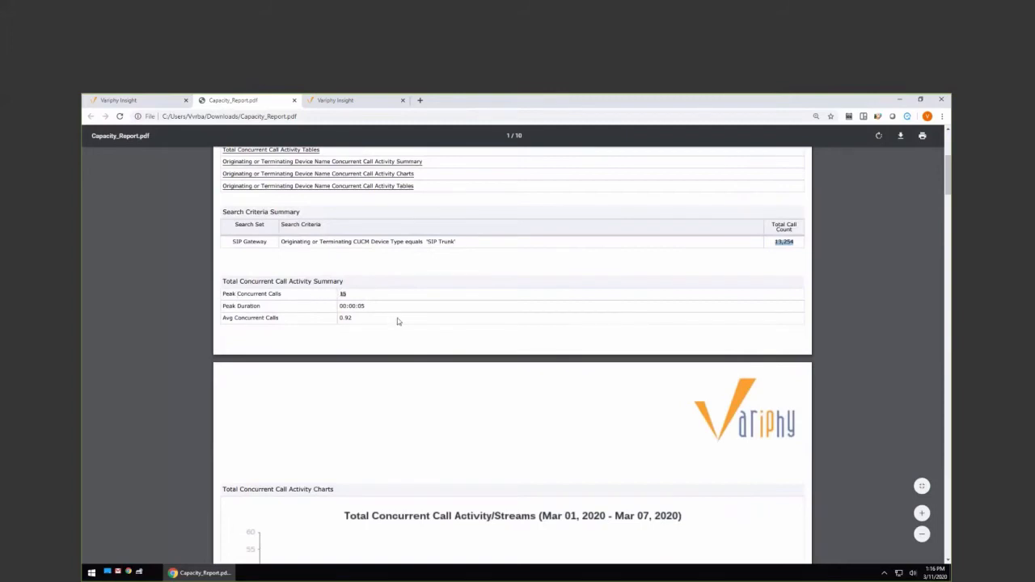
click(370, 307)
scroll(372, 321, down, 1)
scroll(372, 321, up, 2)
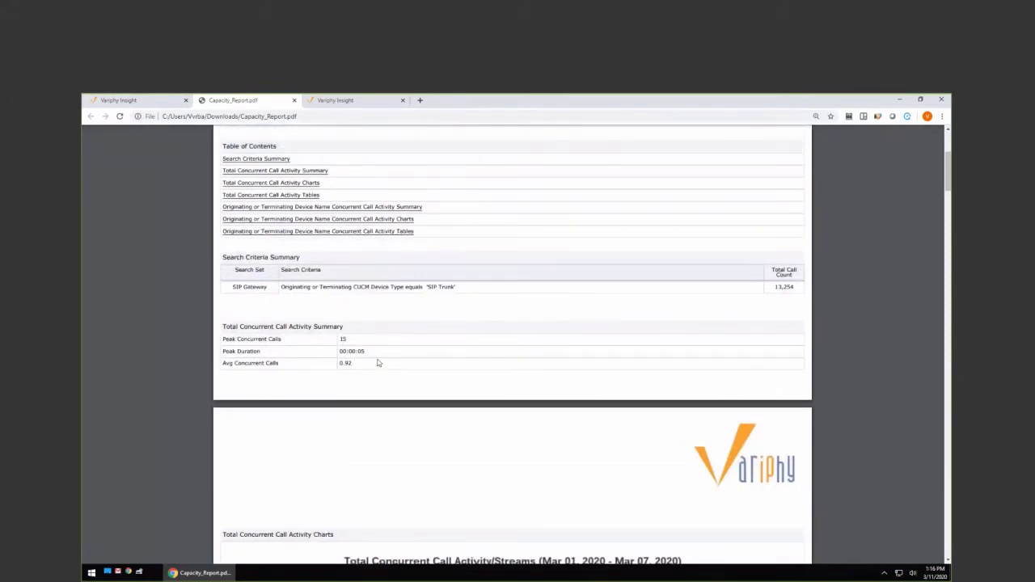
drag(361, 363, 331, 368)
Step: Examine the report's Total Concurrent Call Activity/Streams charts for Mar 01–07 and Mar 08–11, 2020
scroll(486, 358, down, 6)
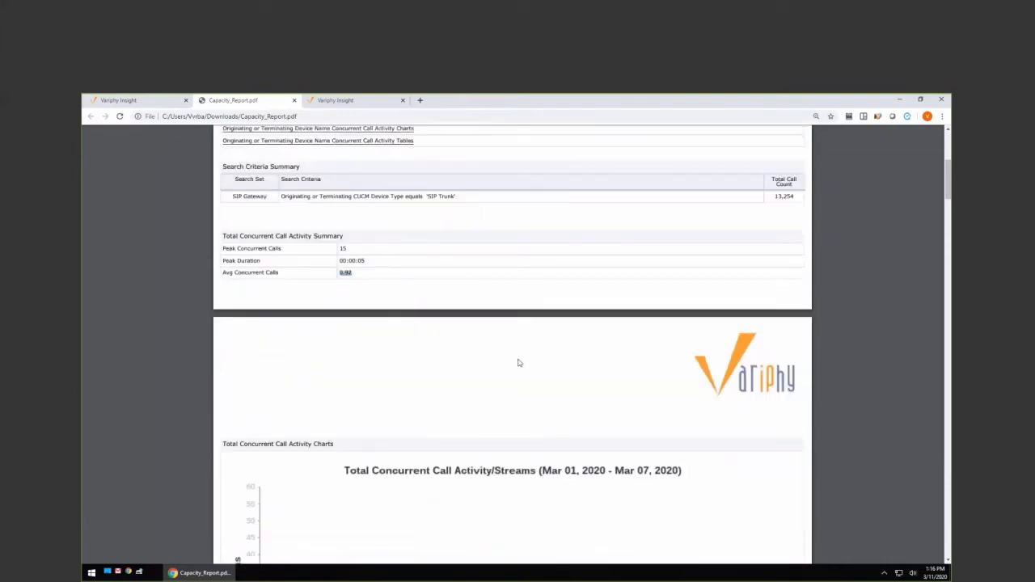
scroll(493, 372, down, 2)
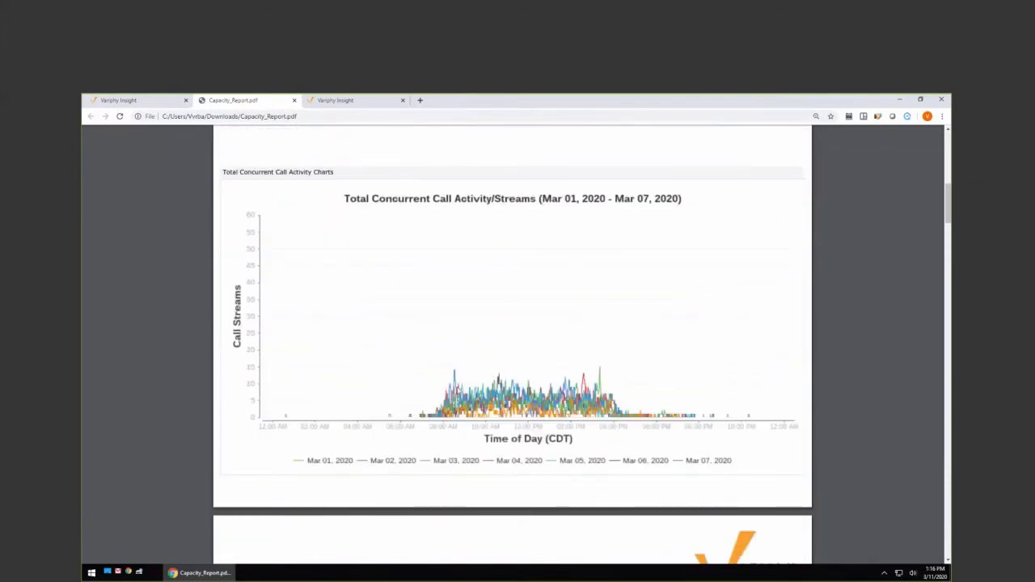
scroll(548, 374, up, 1)
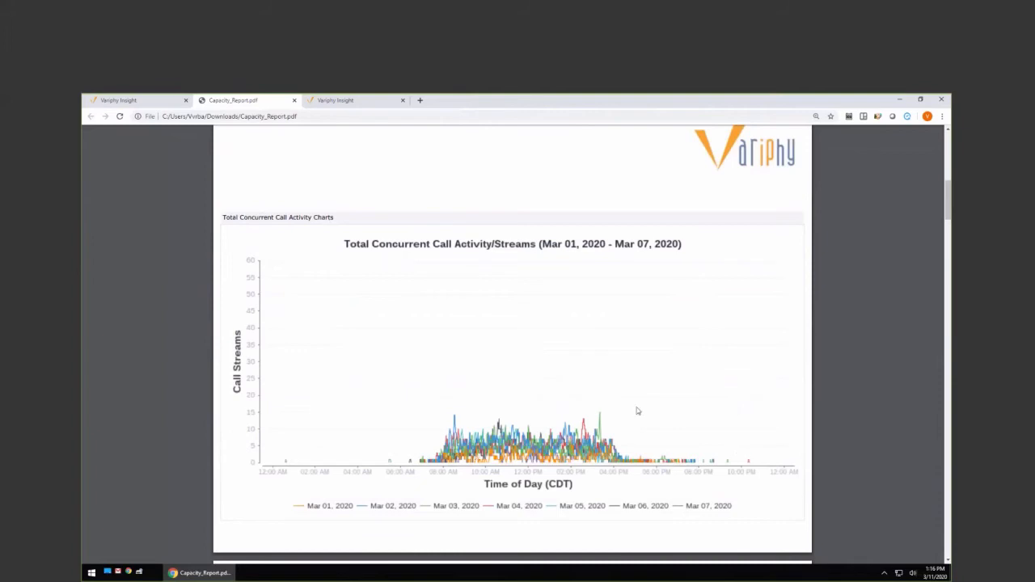
scroll(639, 409, down, 3)
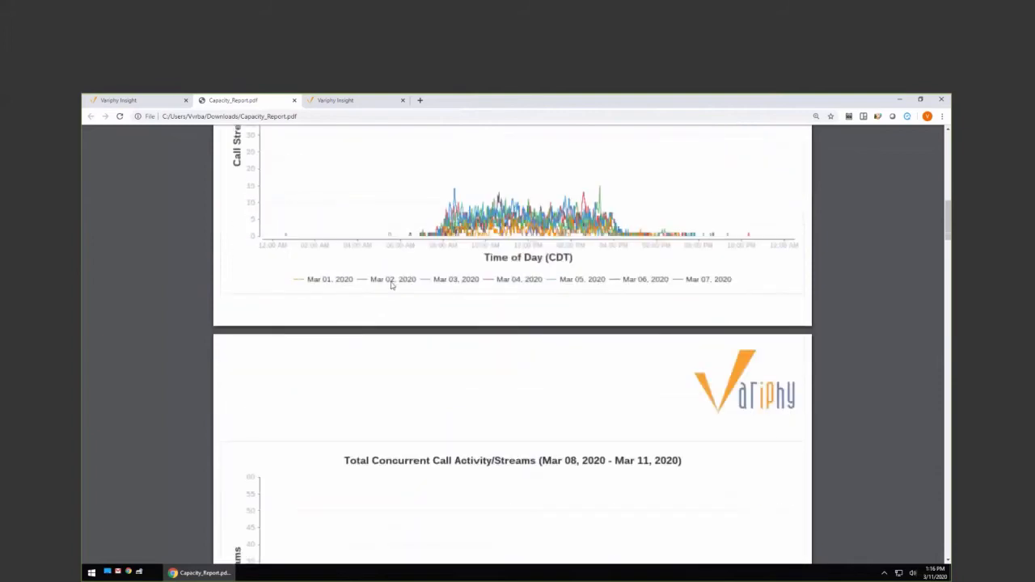
scroll(611, 332, down, 1)
scroll(611, 331, down, 2)
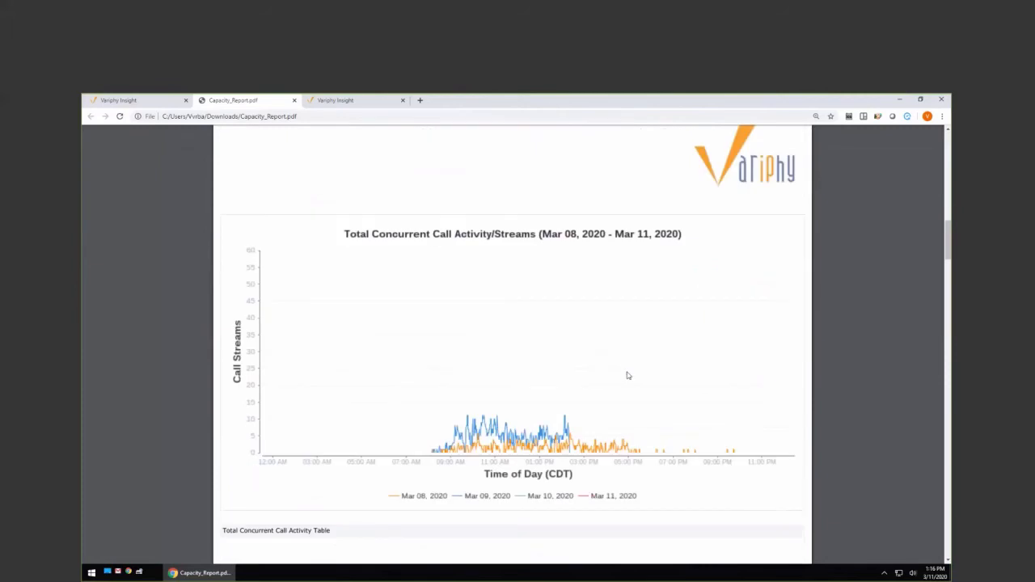
scroll(467, 337, up, 1)
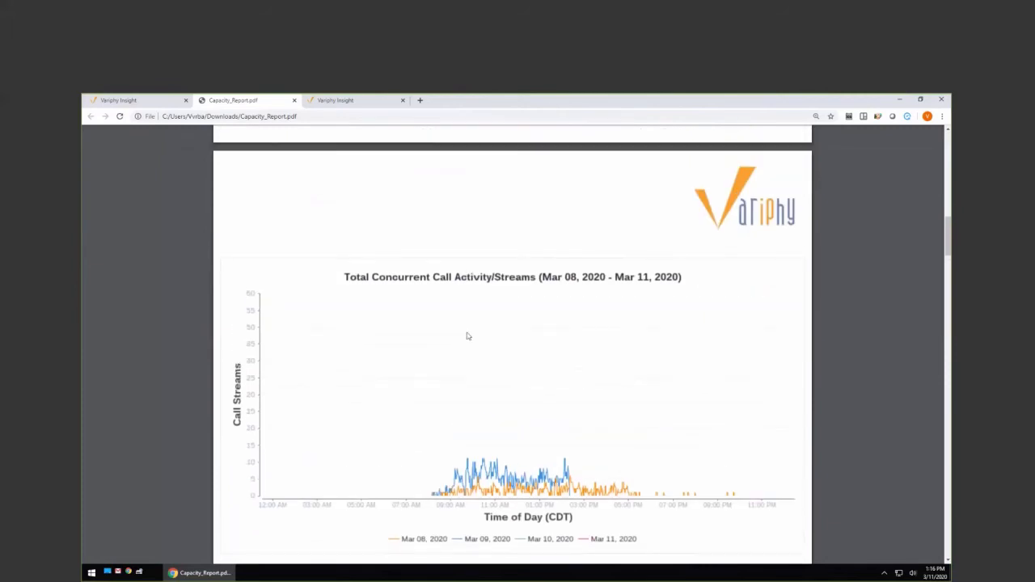
Step: Compare the Total Concurrent Call Activity/Streams chart for Mar 08–11, 2020 with the one for Mar 01–07, 2020
scroll(471, 333, down, 1)
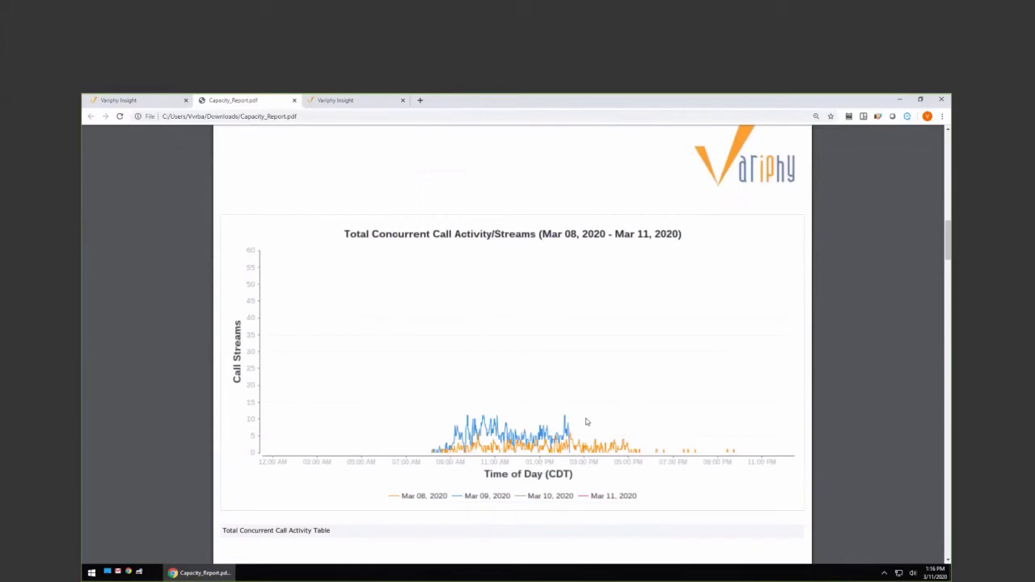
scroll(584, 376, up, 3)
scroll(567, 375, up, 7)
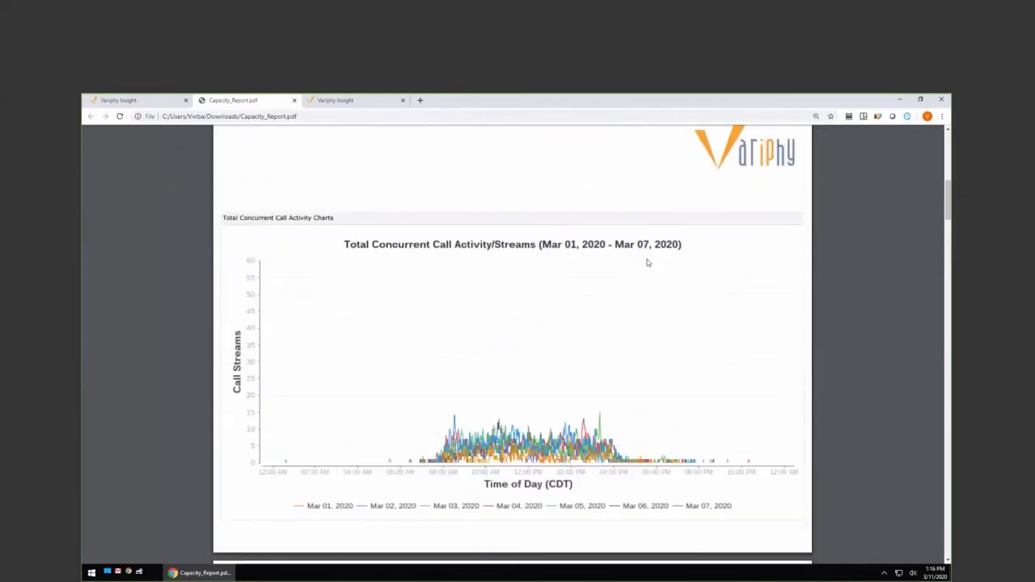
scroll(647, 261, down, 7)
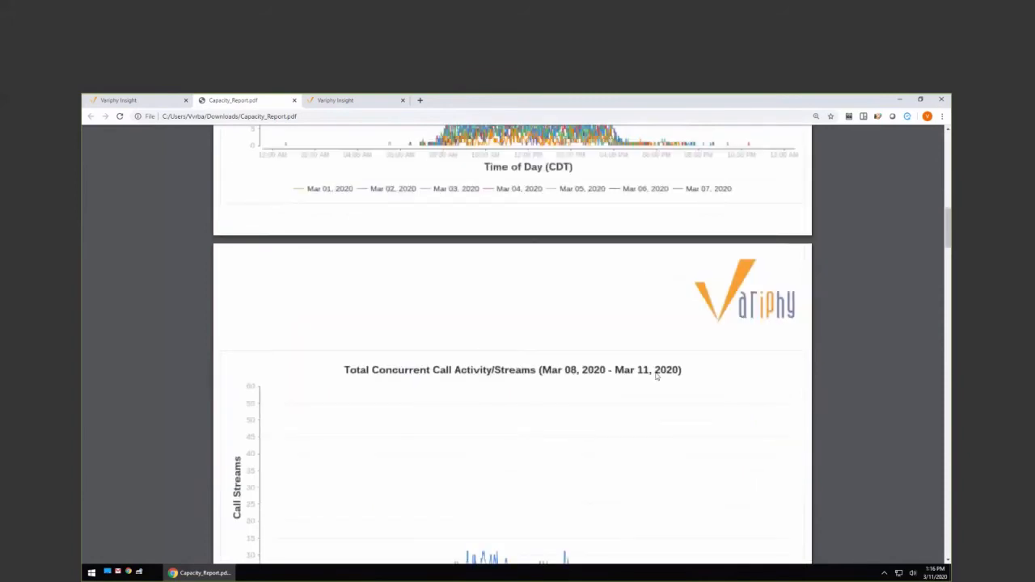
Step: Examine the Total Concurrent Call Activity Table, checking time duration and time window percentage for 0 and 5 concurrent calls
scroll(657, 375, down, 12)
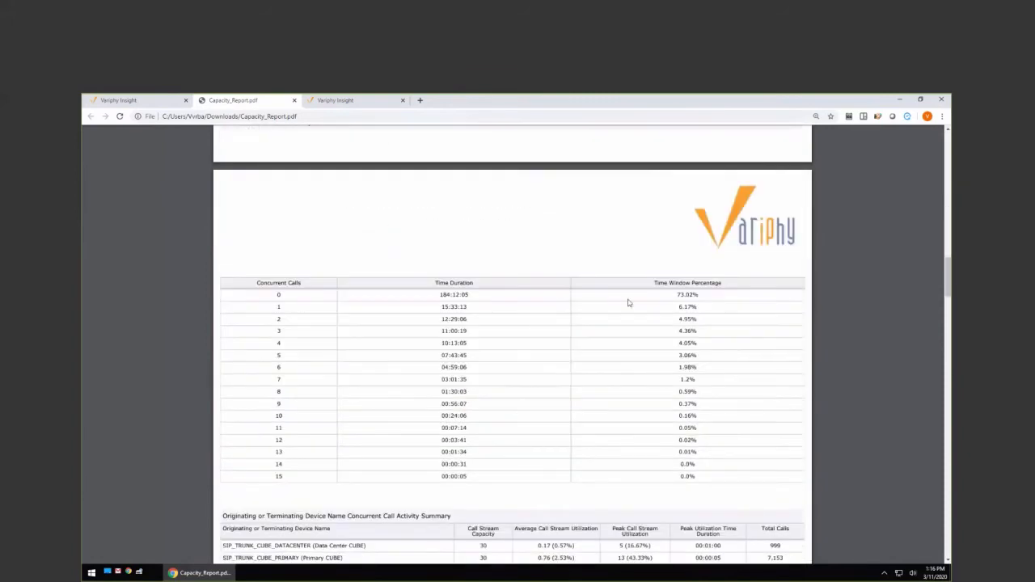
scroll(623, 319, up, 1)
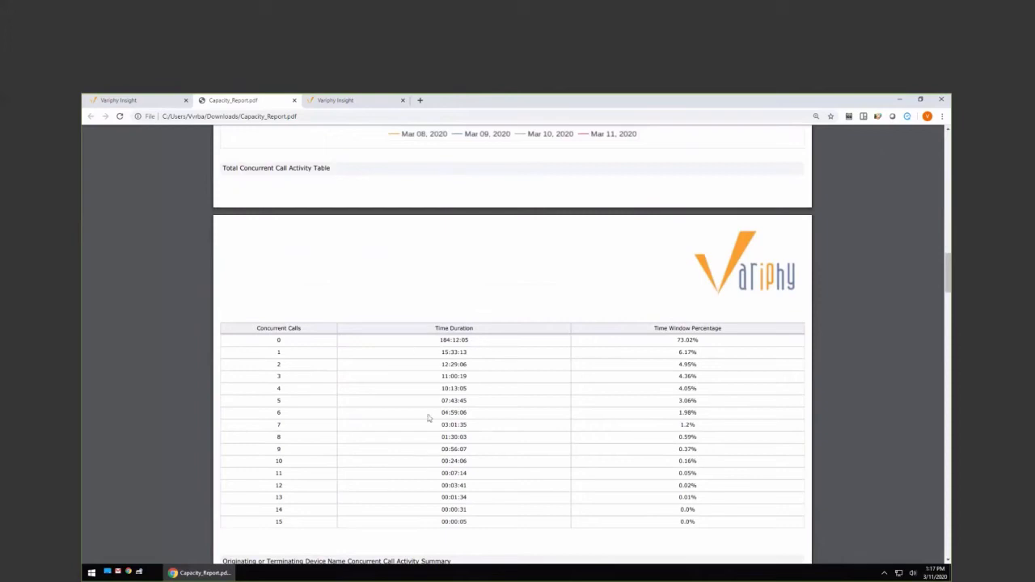
drag(706, 340, 667, 340)
scroll(704, 342, down, 1)
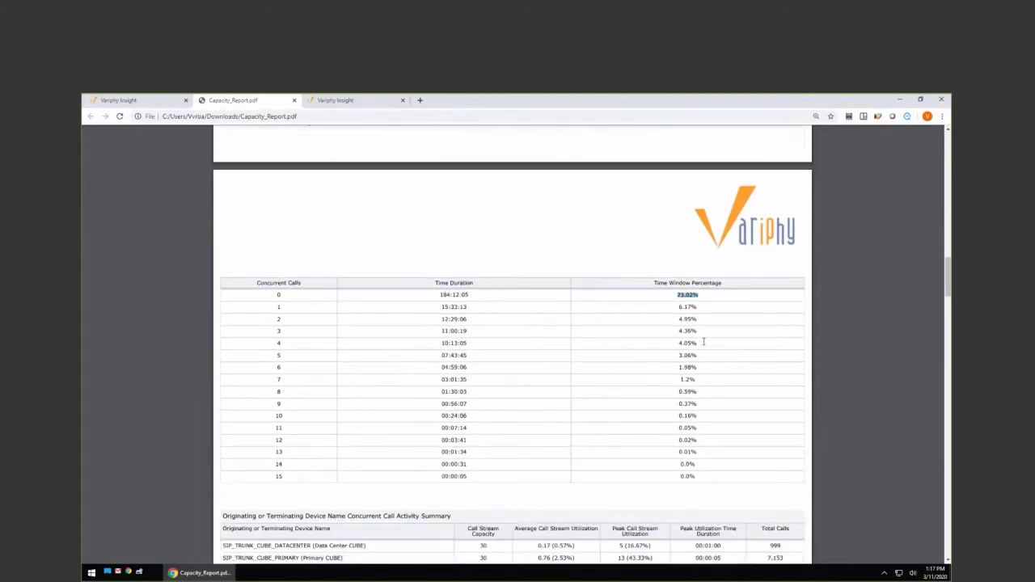
scroll(704, 342, down, 1)
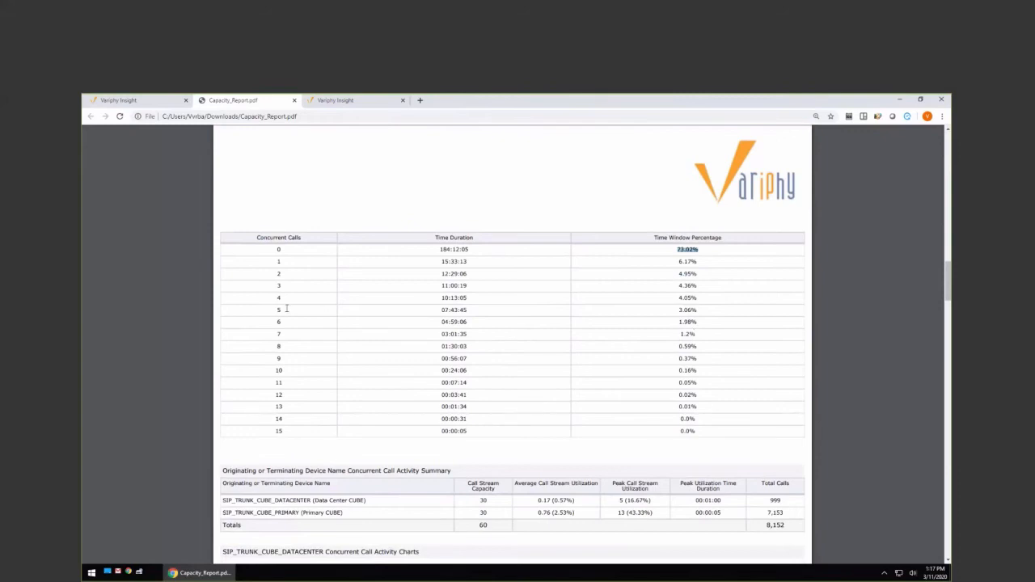
double_click(453, 310)
click(669, 314)
scroll(710, 314, down, 3)
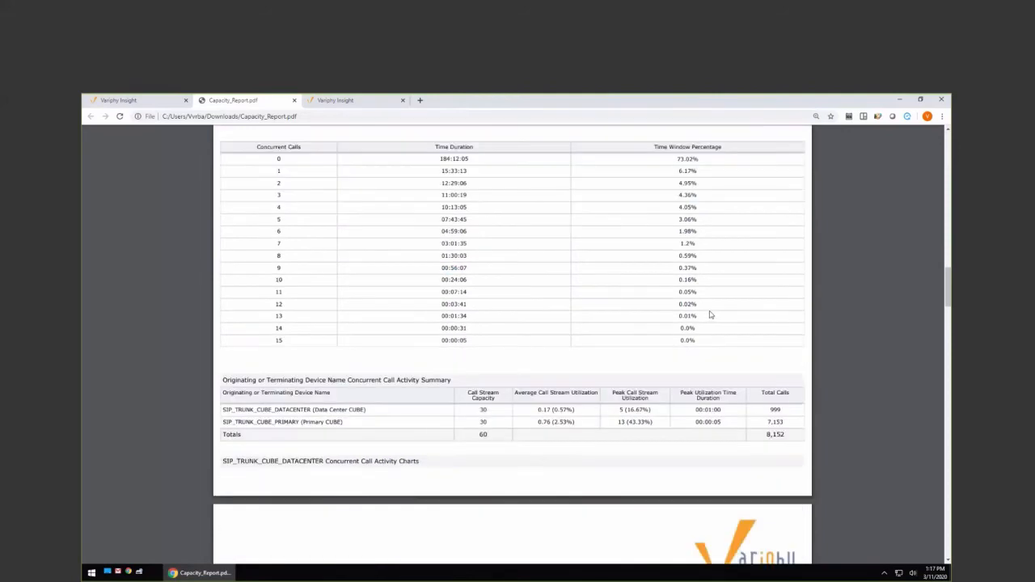
Step: Find the Originating or Terminating Device Name Concurrent Call Activity Summary and revisit the overall totals sections that precede it
scroll(621, 272, up, 1)
drag(223, 380, 469, 383)
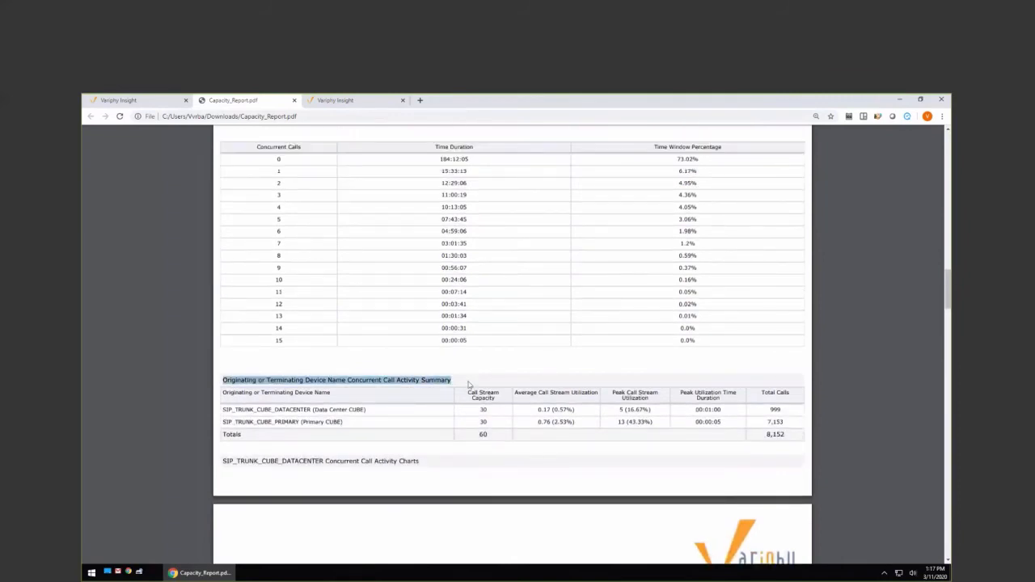
scroll(477, 372, down, 1)
scroll(487, 360, up, 6)
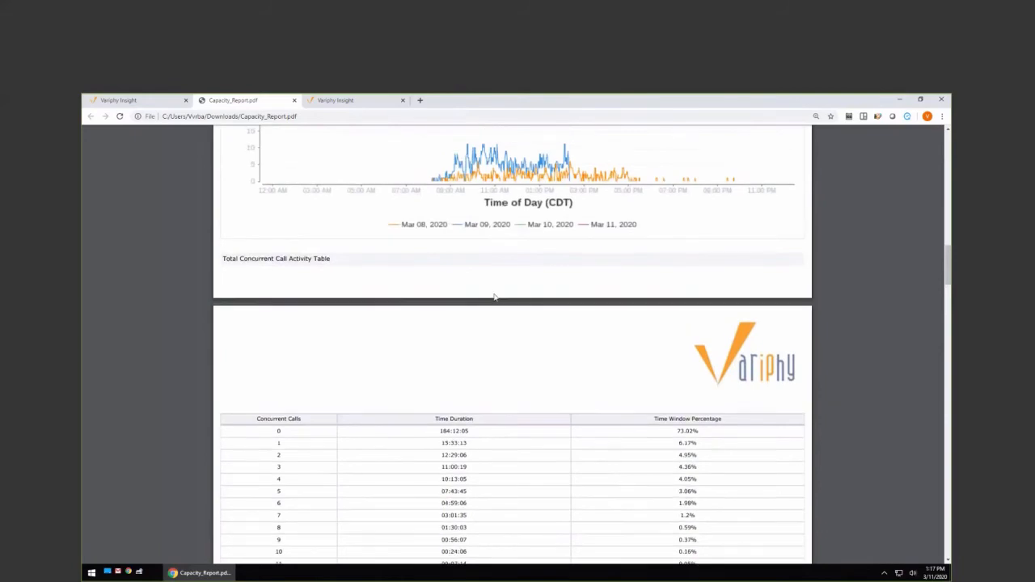
scroll(499, 306, down, 2)
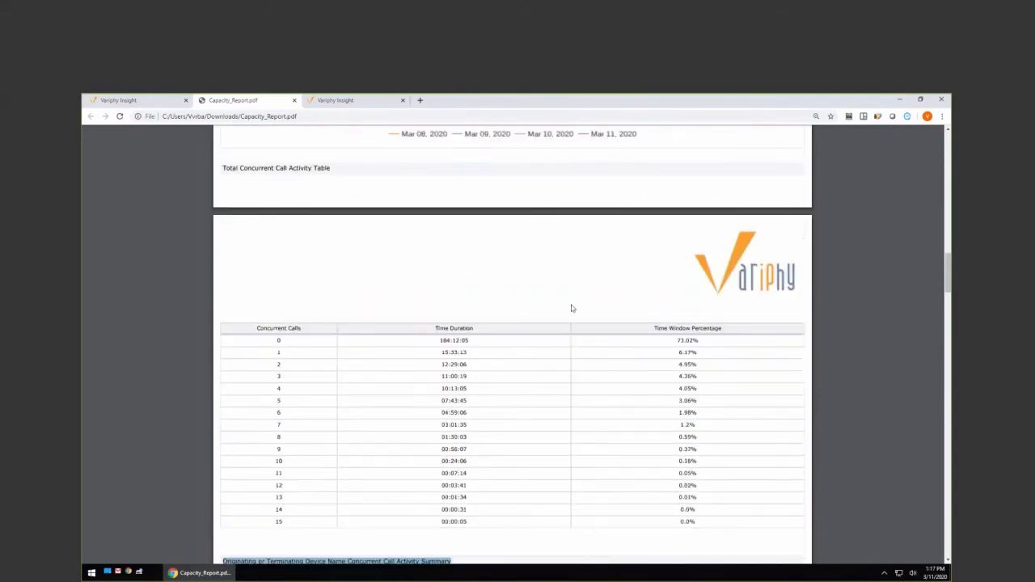
scroll(574, 305, up, 13)
scroll(536, 262, up, 11)
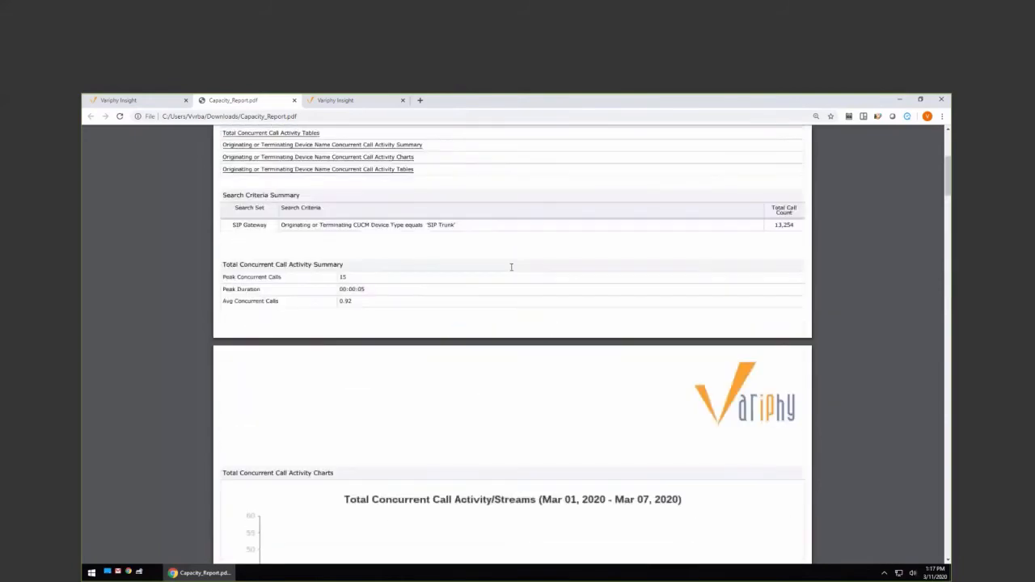
Step: Examine each SIP trunk's stream capacity, average and peak utilization, peak duration and total calls in the device name summary
drag(947, 175, 933, 298)
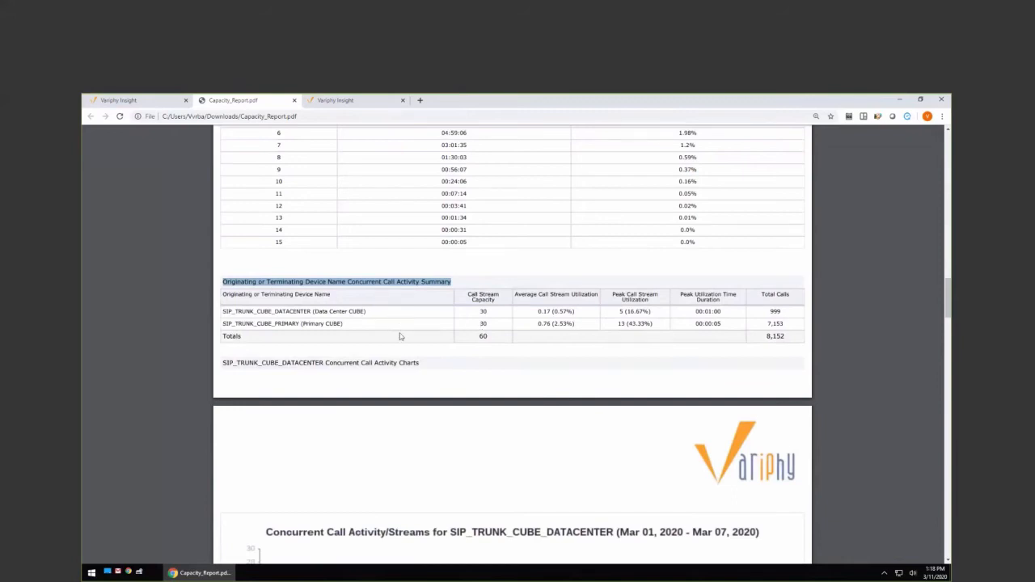
click(489, 314)
mouse_move(537, 313)
mouse_down()
mouse_move(568, 312)
mouse_move(556, 313)
mouse_up()
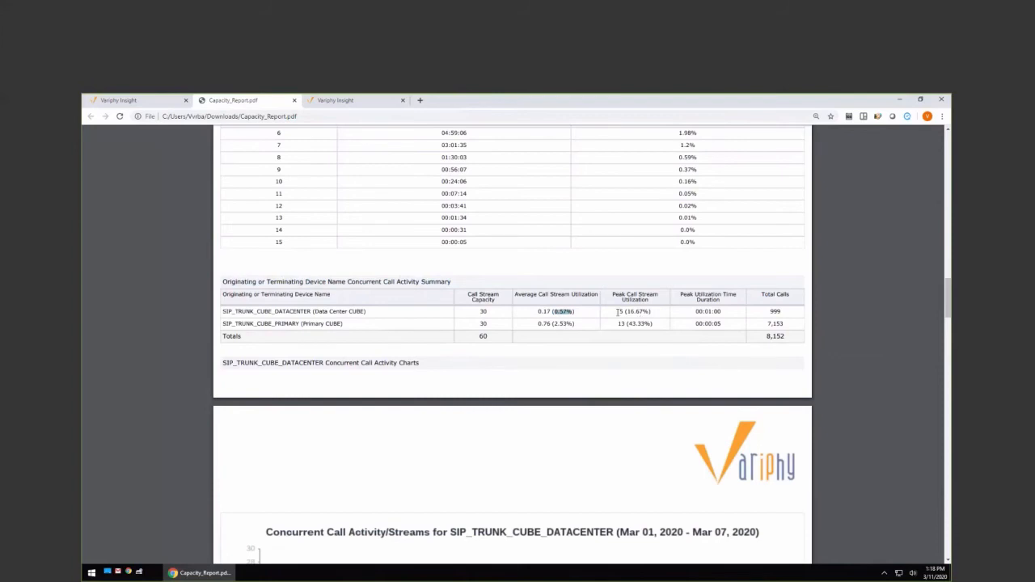
drag(651, 311, 632, 311)
drag(490, 311, 481, 311)
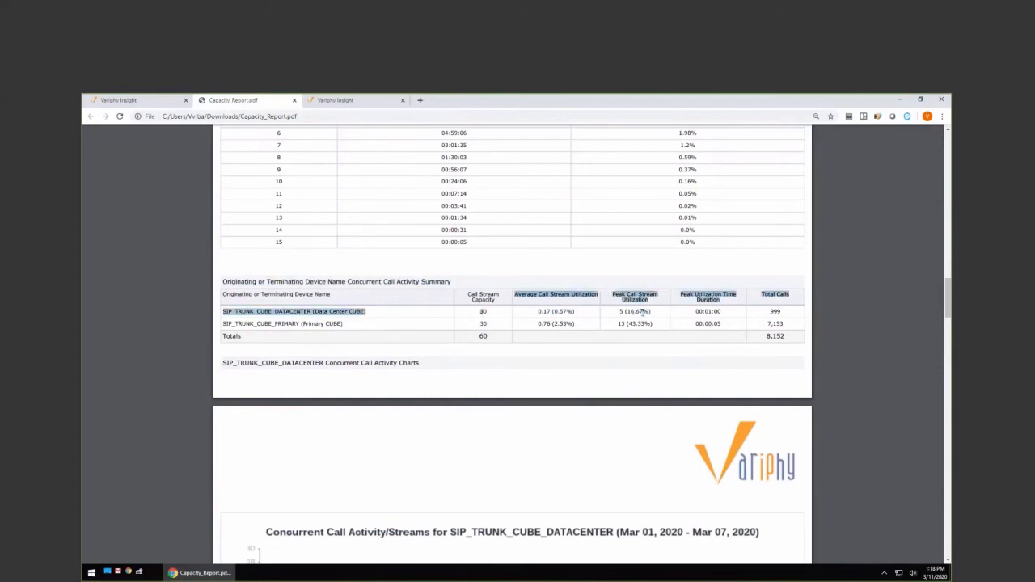
click(643, 312)
double_click(708, 311)
mouse_move(782, 311)
mouse_down()
mouse_move(770, 311)
mouse_move(769, 324)
mouse_up()
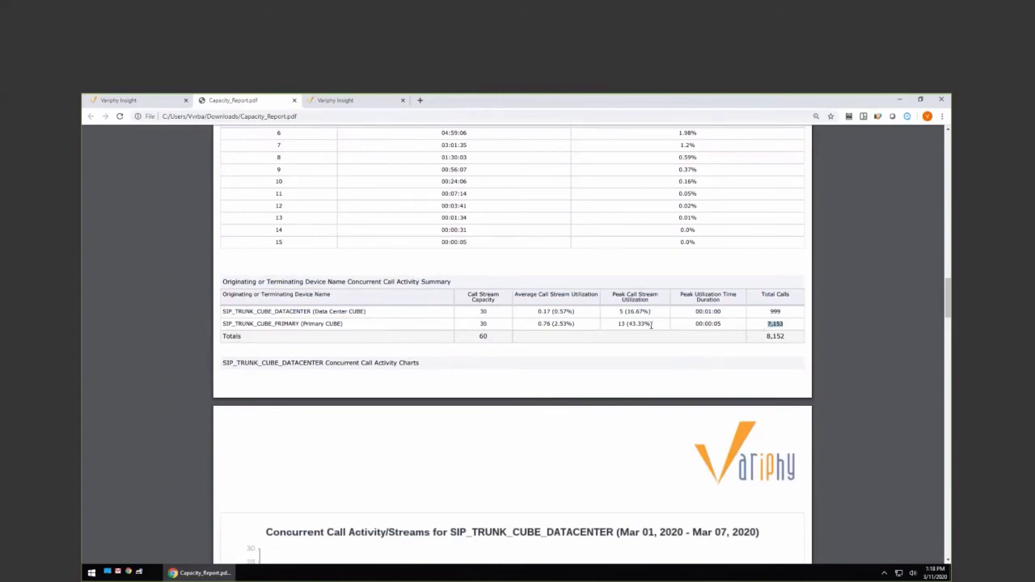
Step: Review the SIP_TRUNK_CUBE_DATACENTER concurrent call activity charts for both weeks and its concurrent call activity table
scroll(552, 377, down, 3)
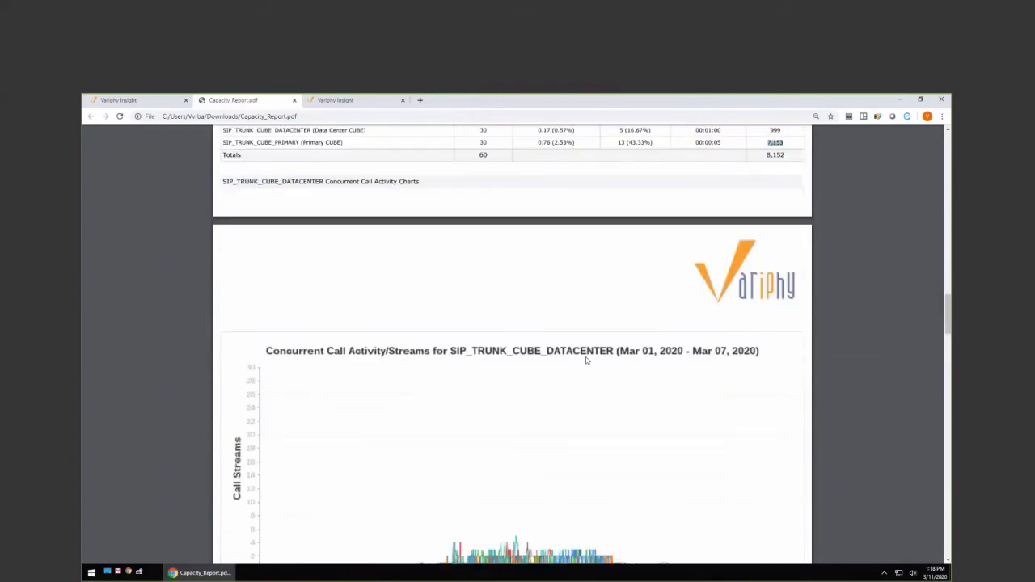
scroll(630, 359, down, 2)
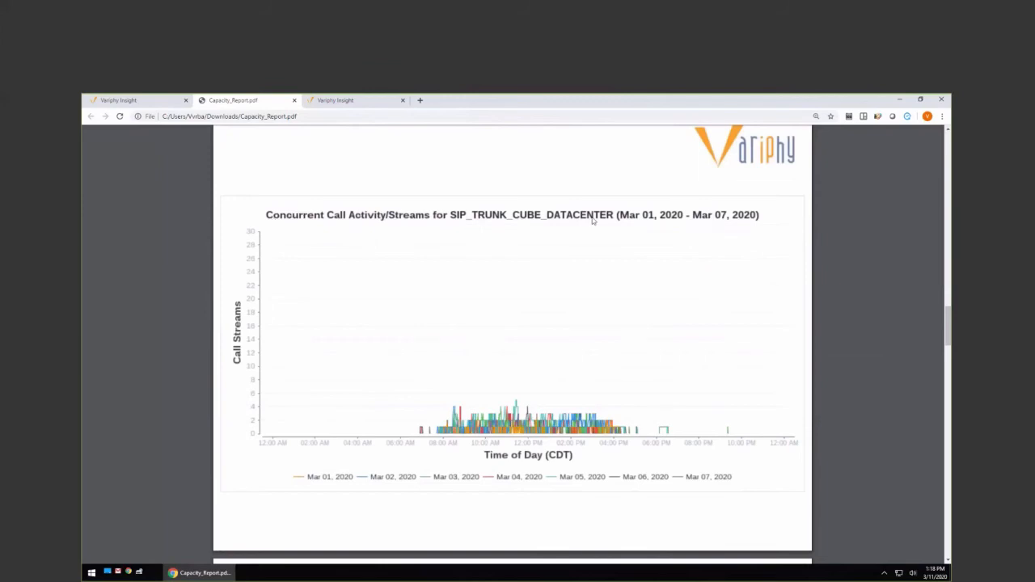
scroll(585, 347, down, 10)
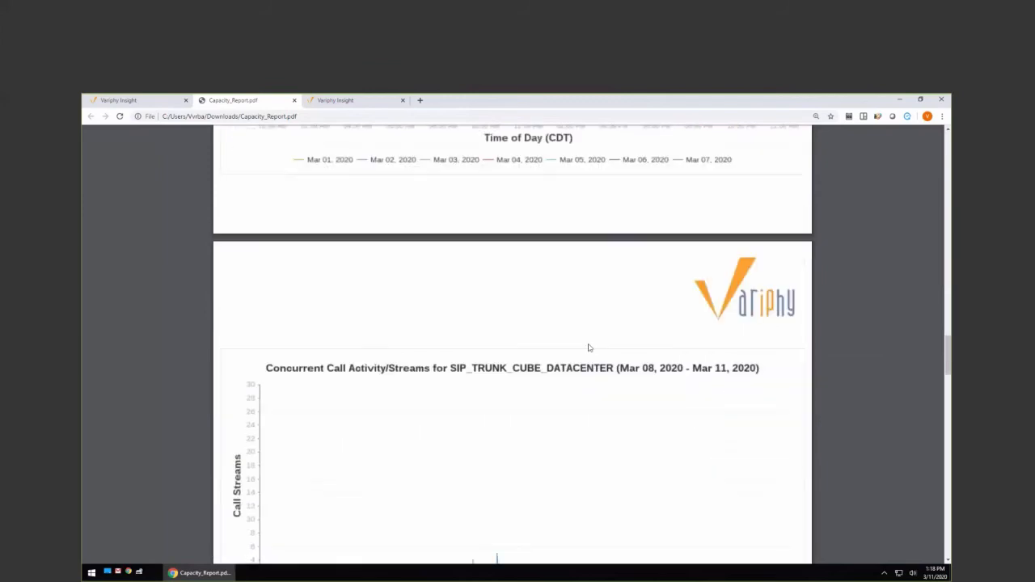
scroll(517, 319, down, 1)
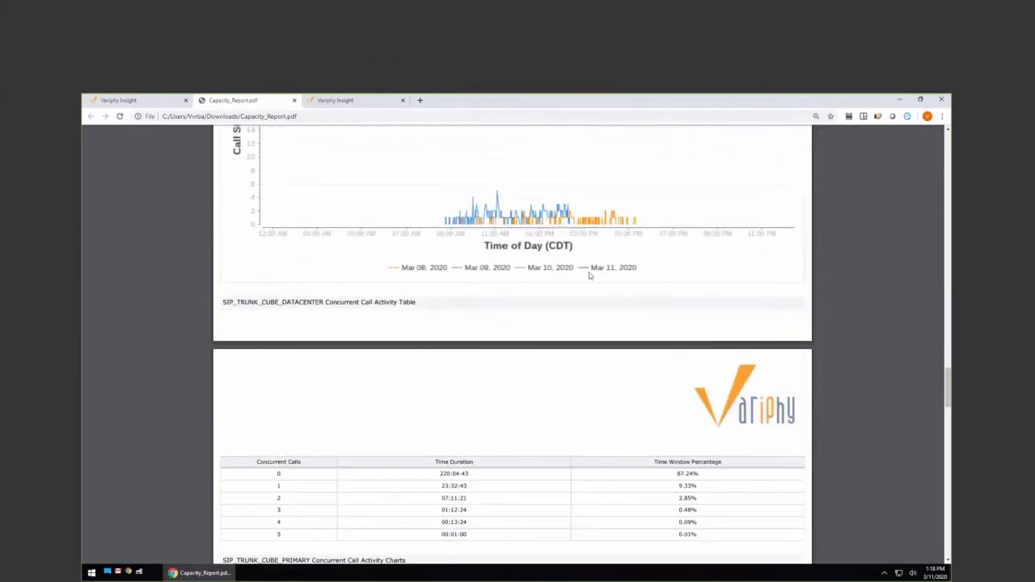
scroll(631, 274, down, 2)
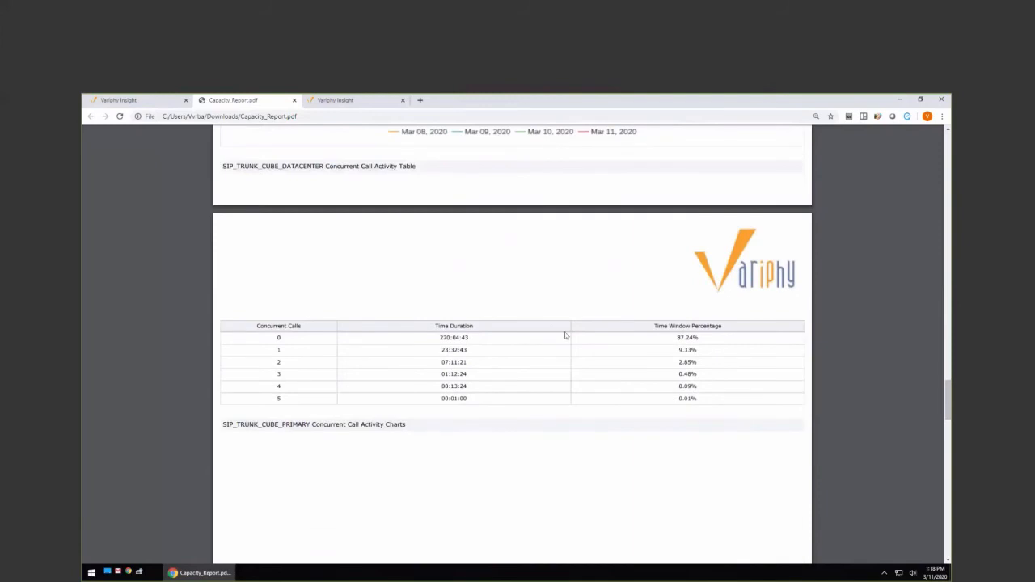
scroll(566, 337, down, 1)
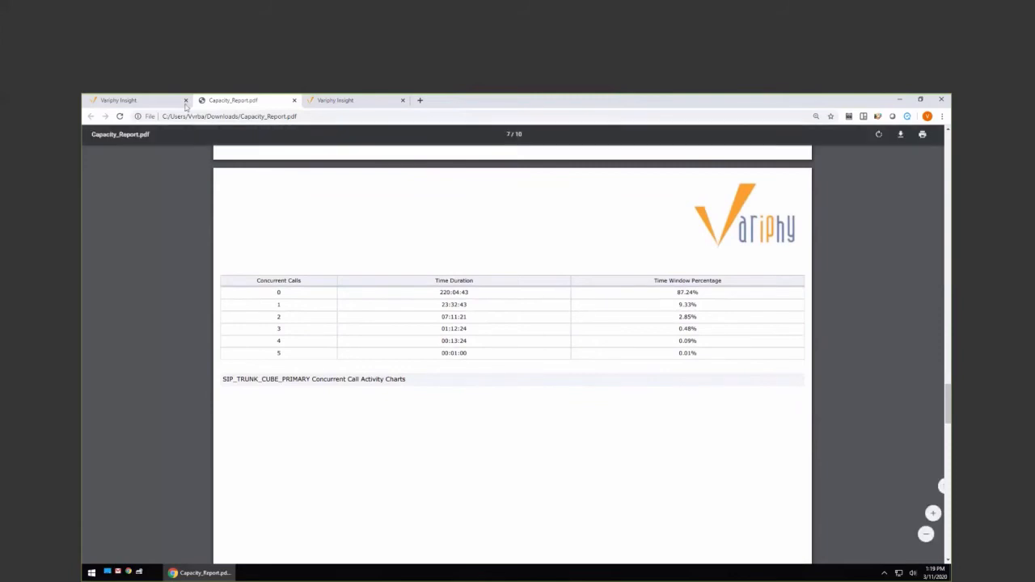
Step: In Variphy, try toggling the grouping concurrent call activity tables and charts in the Capacity Report's grouping statistics, discarding the edit
click(156, 102)
click(575, 275)
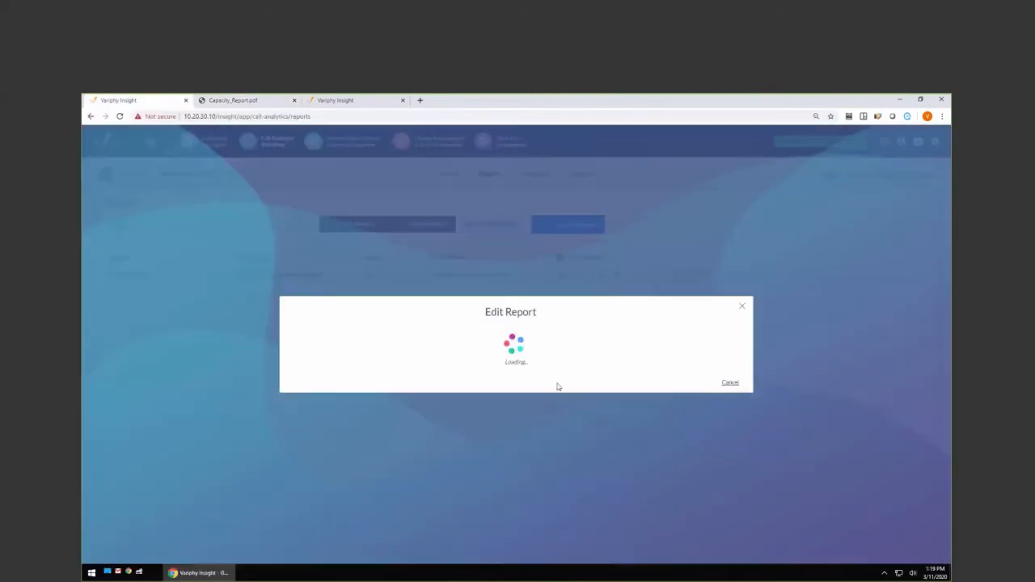
click(321, 310)
scroll(532, 393, down, 2)
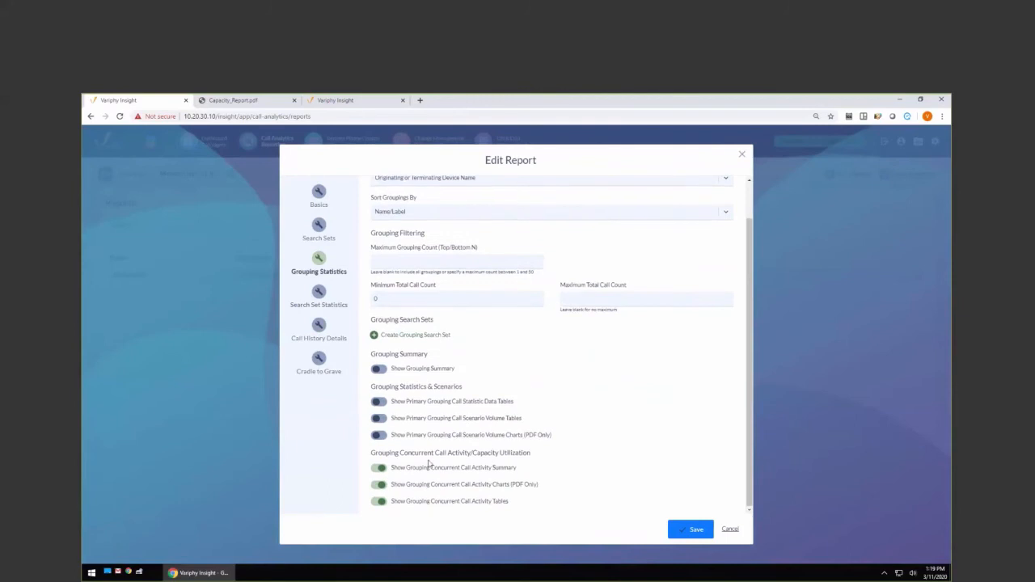
click(465, 498)
click(383, 506)
click(384, 488)
click(729, 530)
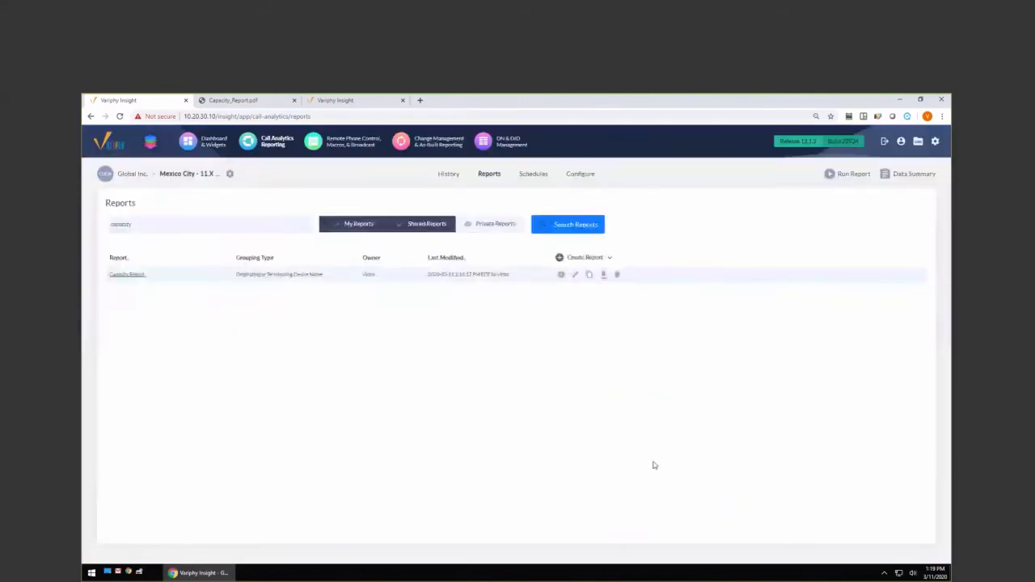
Step: Return to Capacity_Report.pdf and review the SIP_TRUNK_CUBE_PRIMARY concurrent call activity charts and table
click(234, 101)
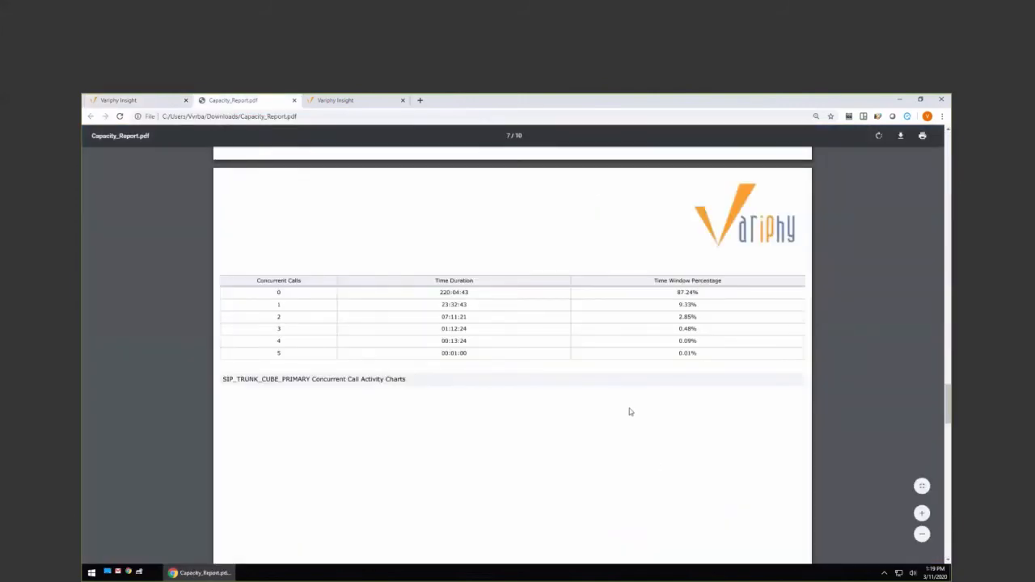
scroll(635, 382, down, 3)
scroll(636, 381, down, 12)
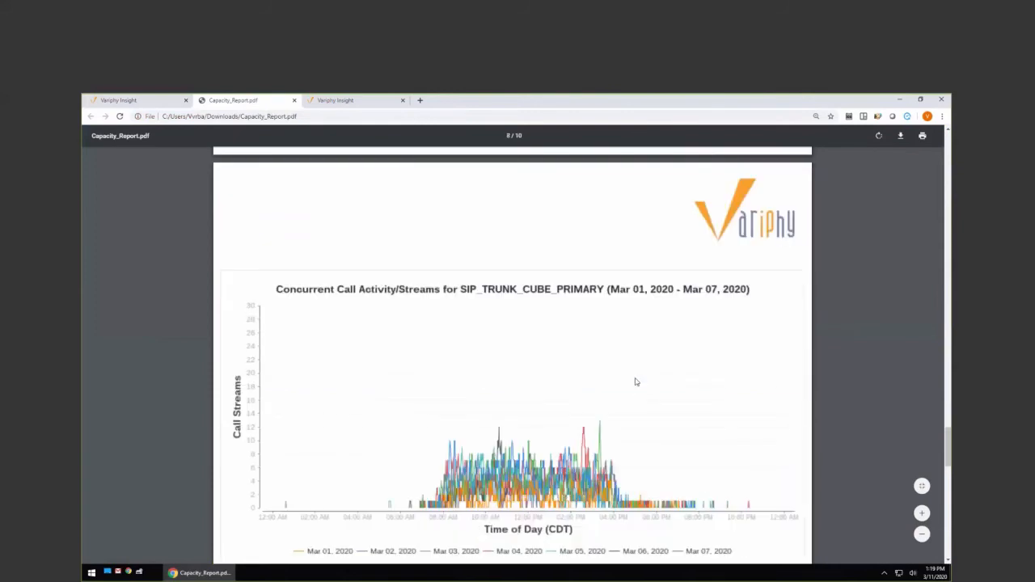
scroll(636, 382, down, 5)
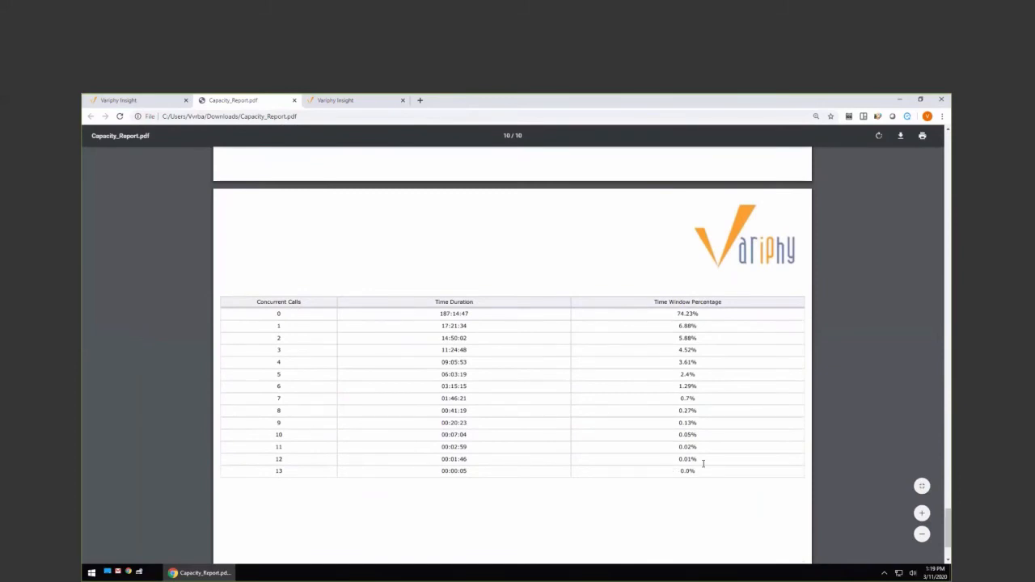
Step: Go back to the report's first page and check the device type used in the Search Criteria Summary
scroll(706, 461, up, 3)
drag(949, 520, 949, 158)
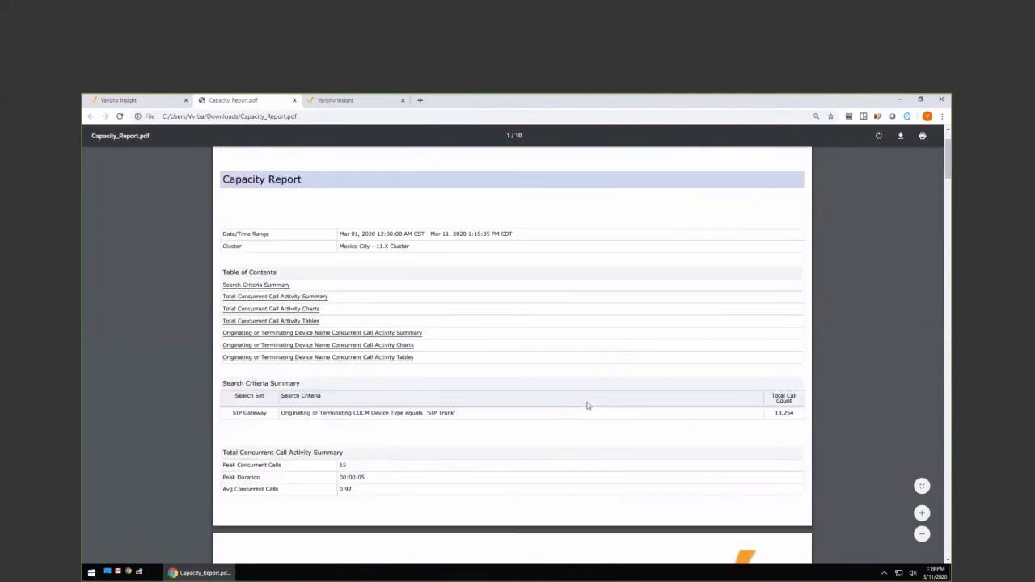
scroll(588, 405, up, 1)
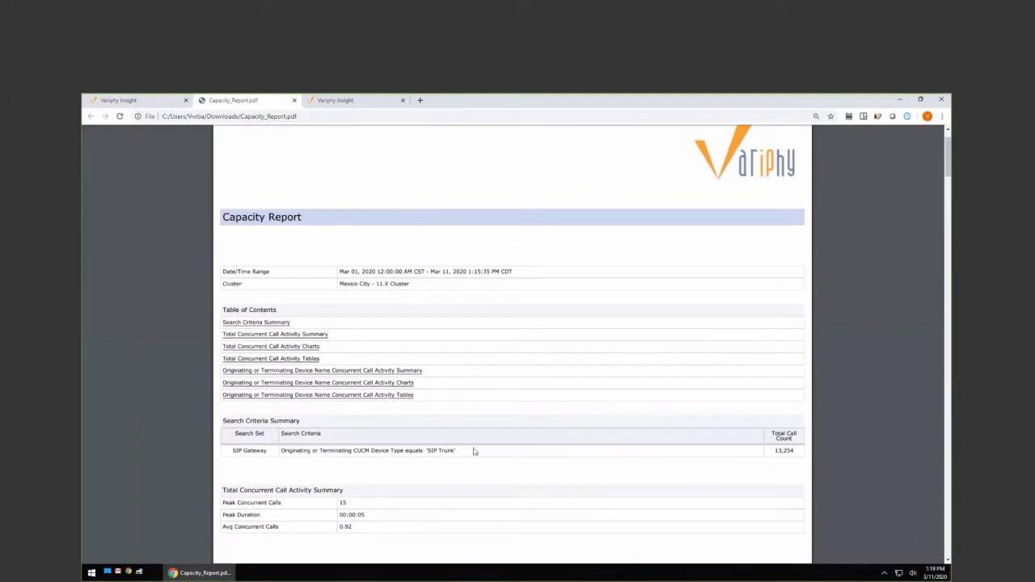
drag(425, 450, 474, 453)
Step: Edit the Capacity Report in Variphy, adding Cisco MGCP T1 Port to the SIP Gateway search set's originating or terminating CUCM device types
click(148, 103)
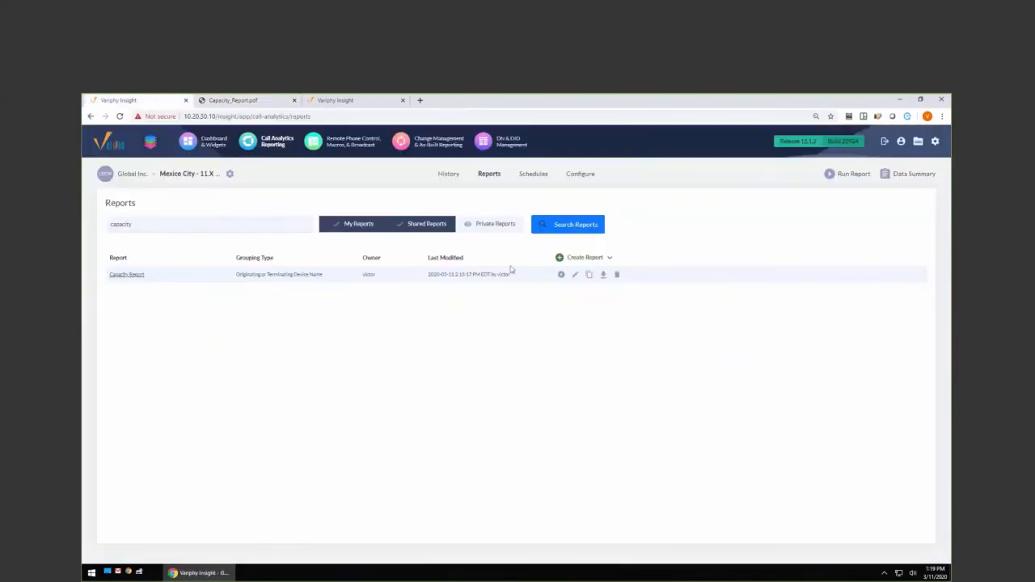
click(576, 275)
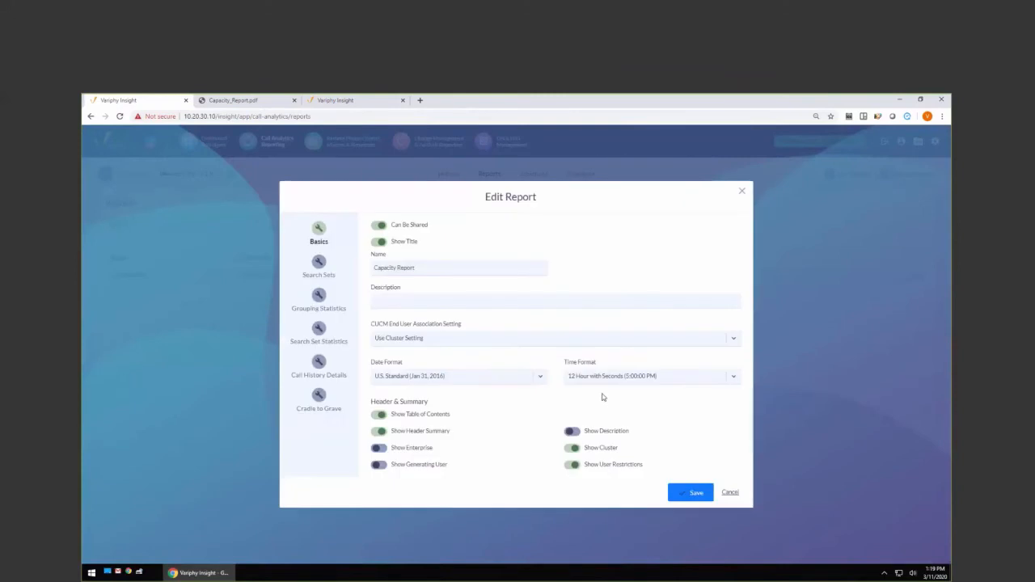
drag(443, 272, 362, 269)
click(323, 271)
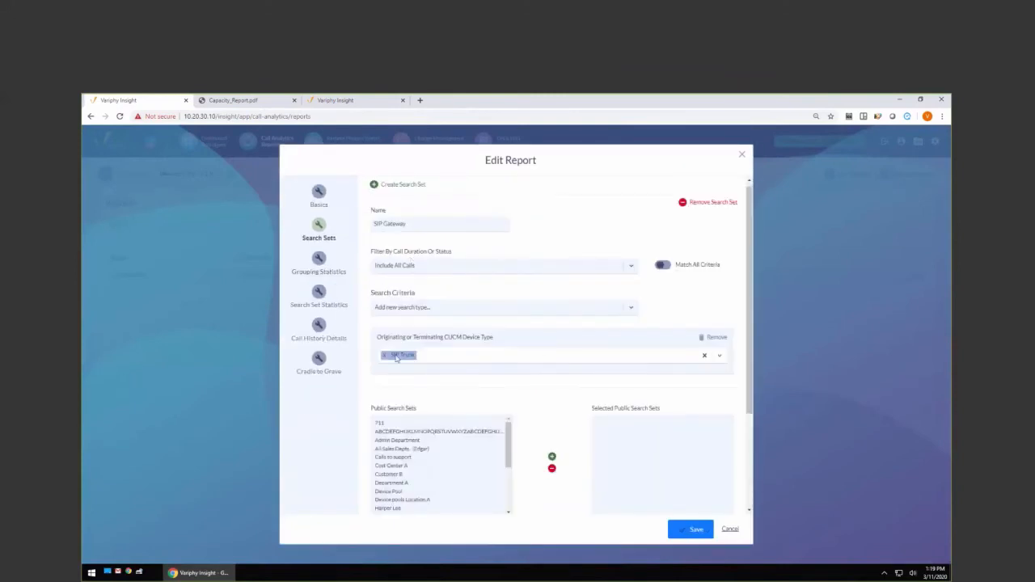
click(458, 356)
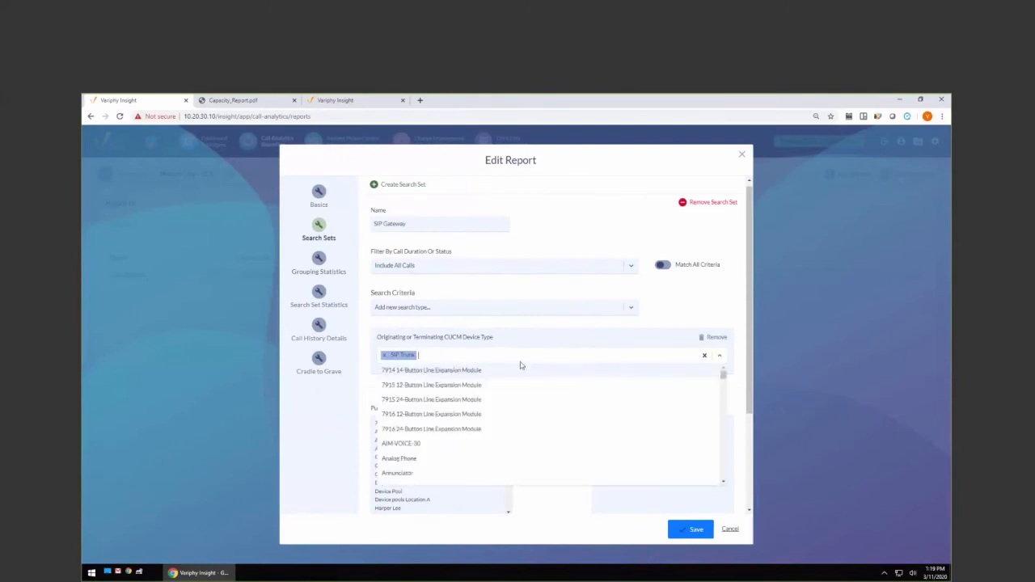
text(t1)
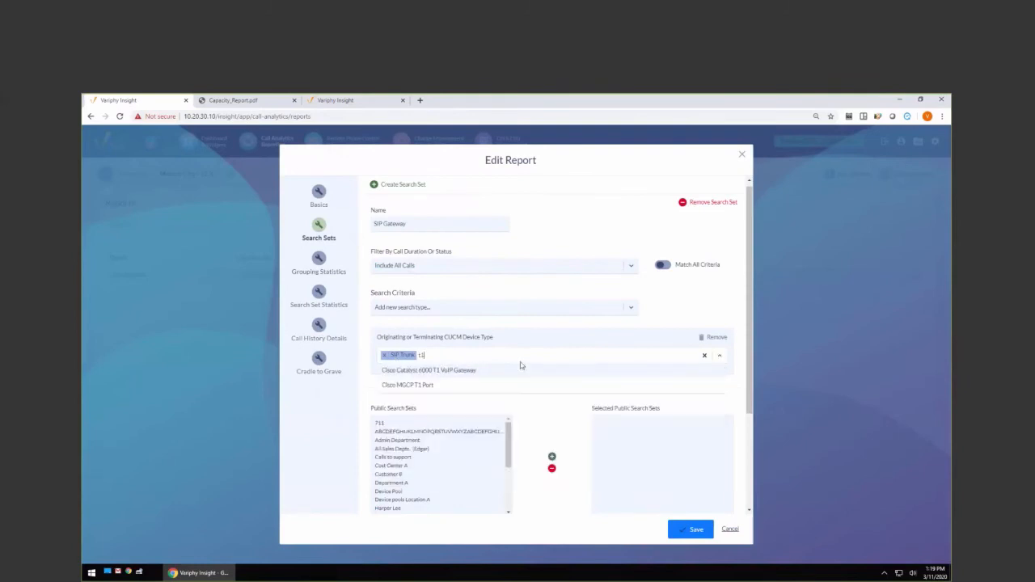
click(450, 384)
Step: Add H.323 Gateway to the same device type criterion and save the report
text(c)
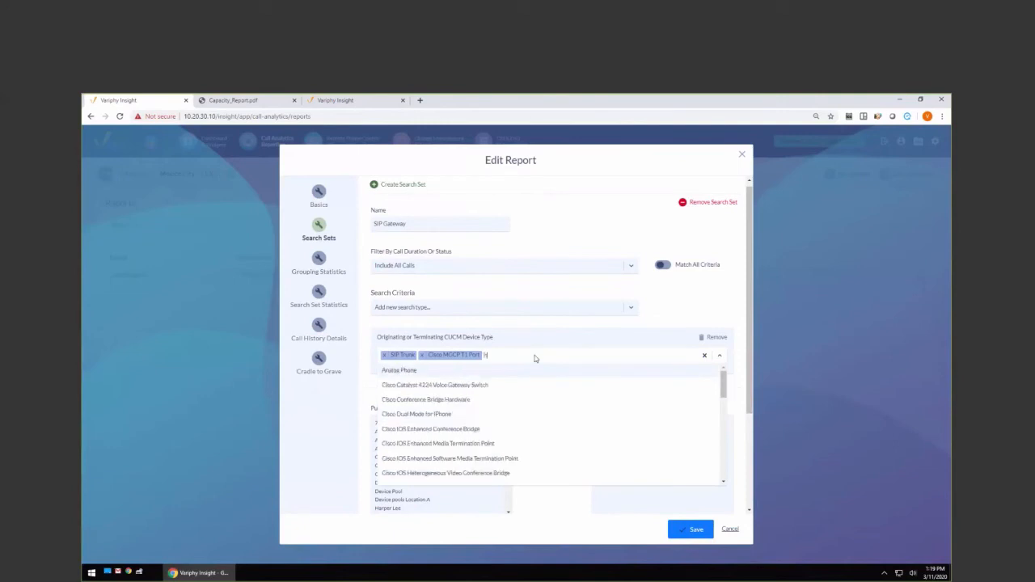
text(.)
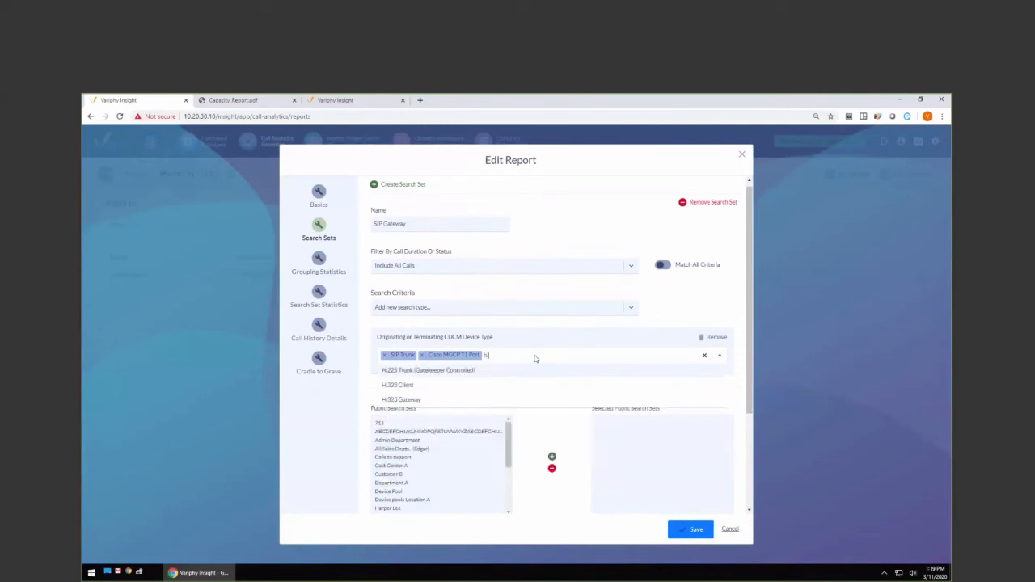
click(396, 399)
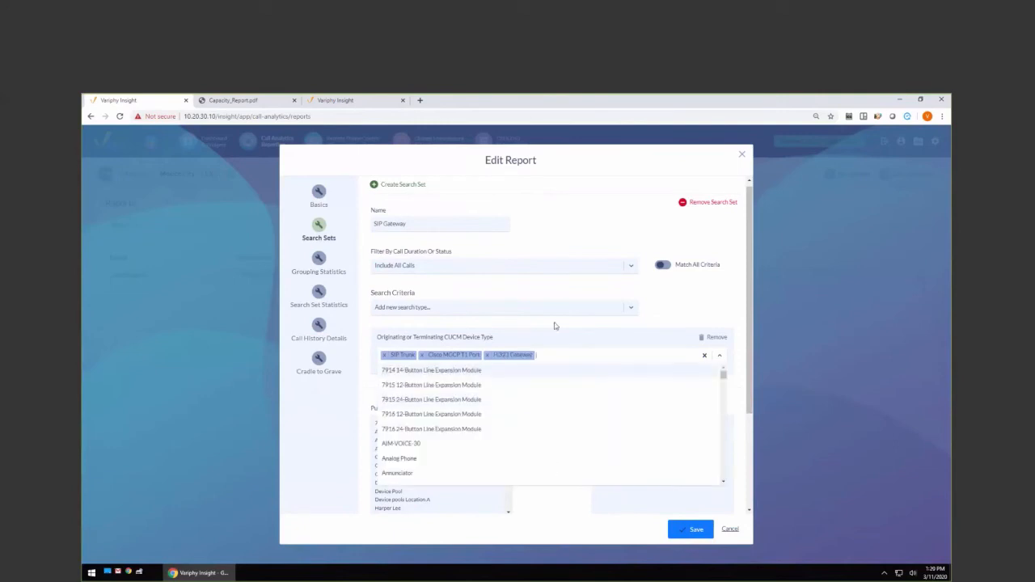
click(467, 331)
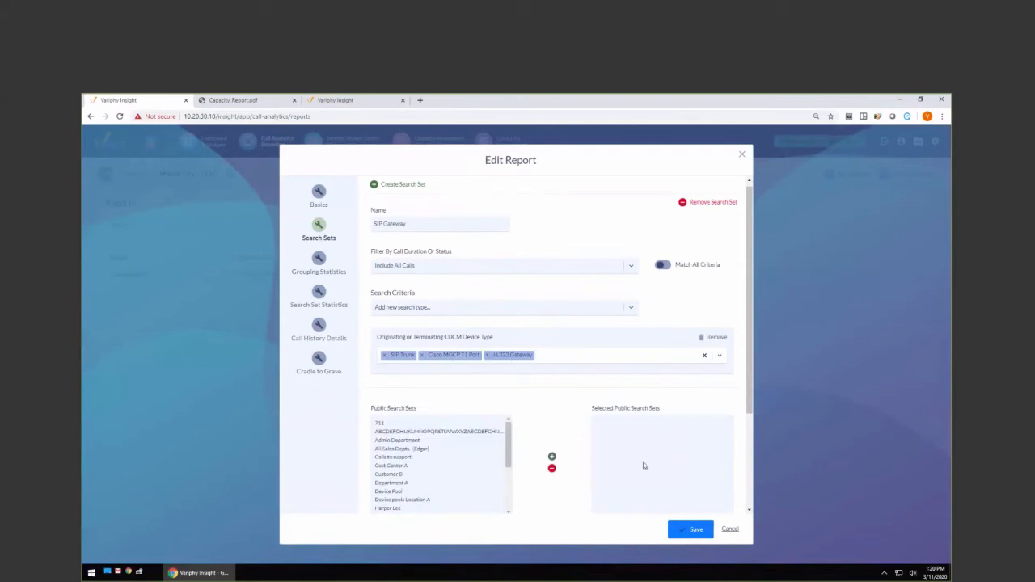
click(690, 529)
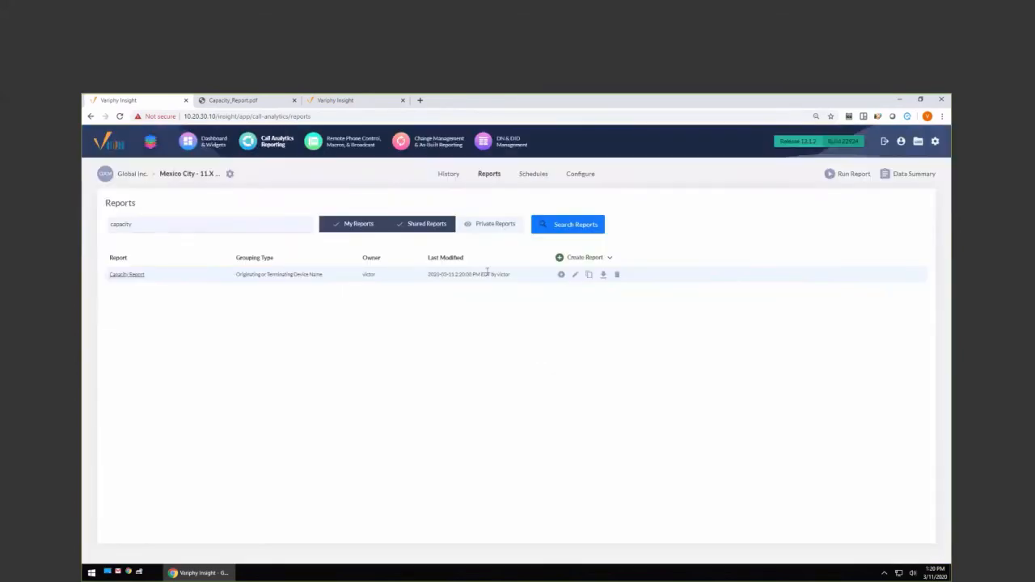
Step: Run the Capacity Report as a PDF download and check the device types in the new file's Search Criteria Summary
click(560, 275)
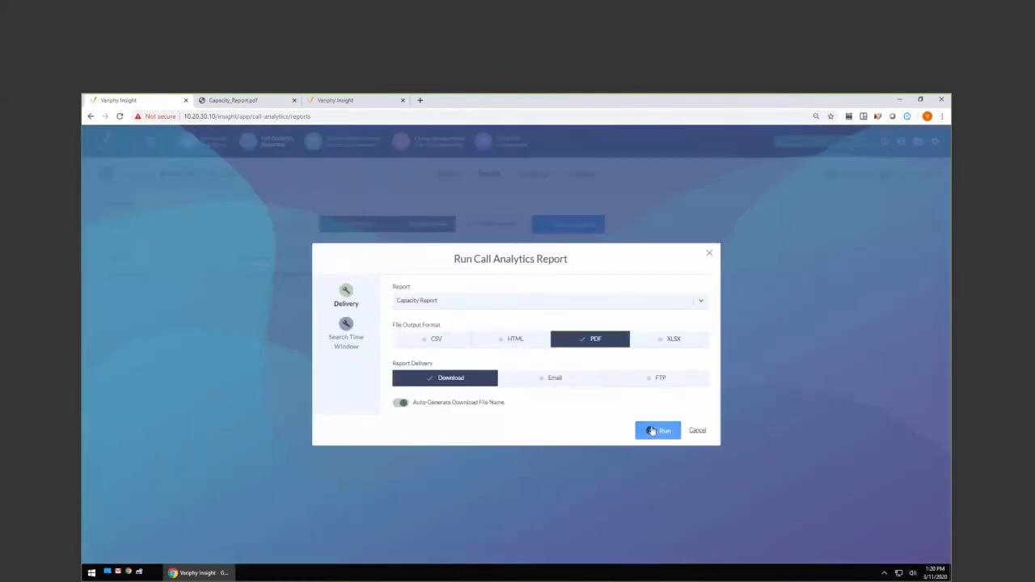
click(657, 430)
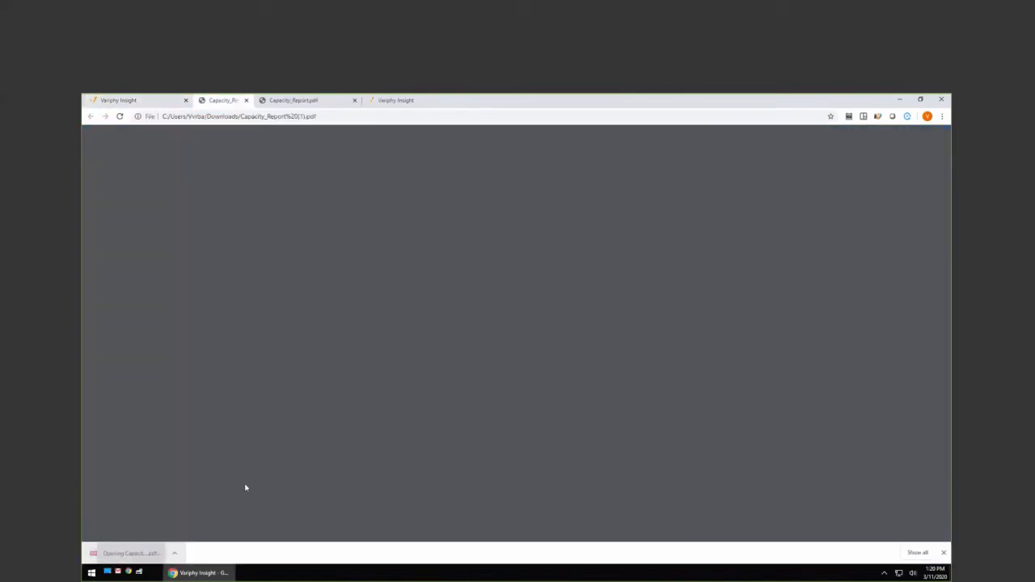
scroll(639, 343, down, 5)
scroll(647, 341, up, 1)
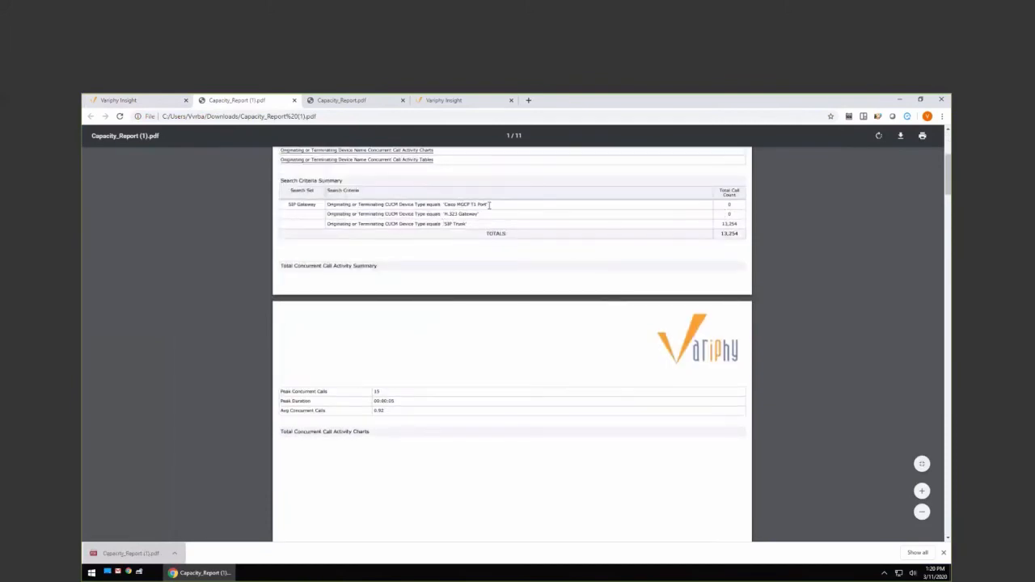
Step: Review the new PDF's total concurrent call activity charts, tables and device name summary, return to its first page, and close it
scroll(555, 290, down, 8)
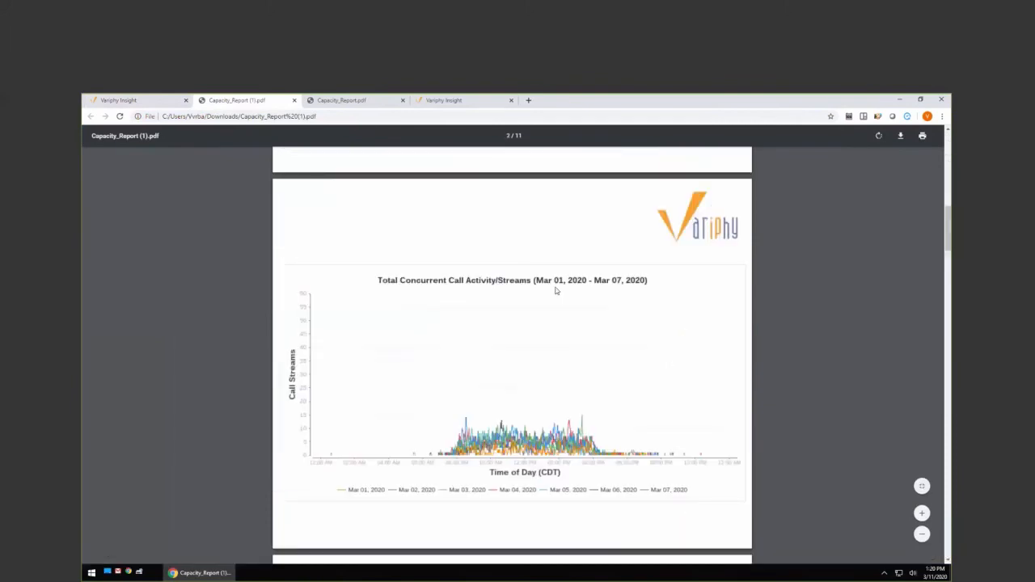
scroll(555, 289, down, 10)
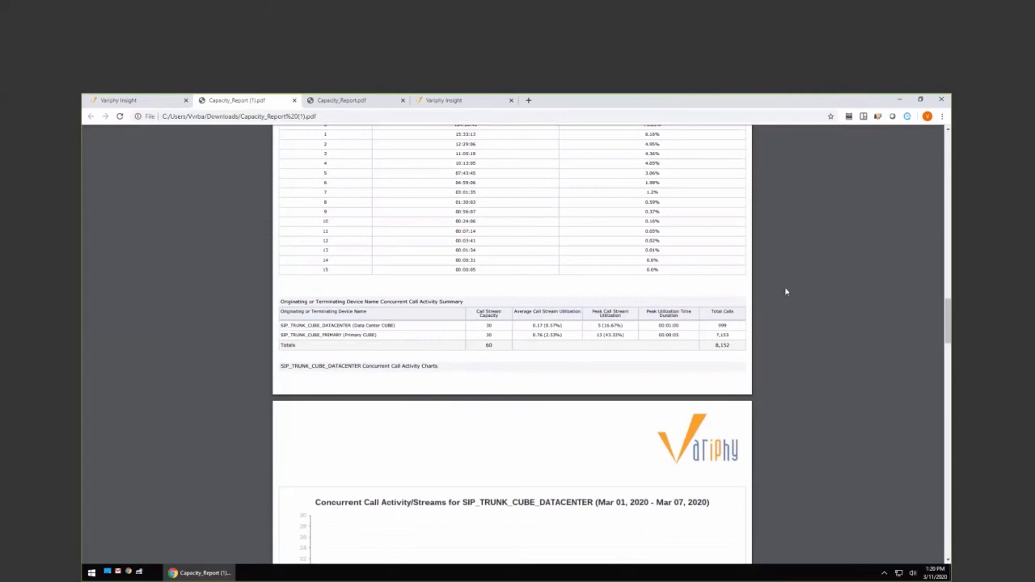
drag(948, 312, 941, 156)
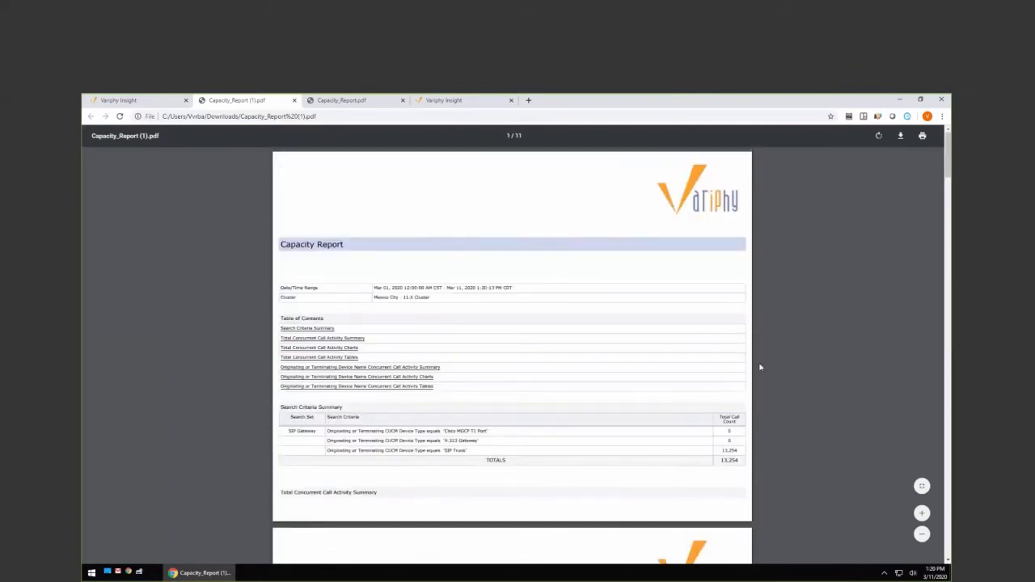
click(294, 100)
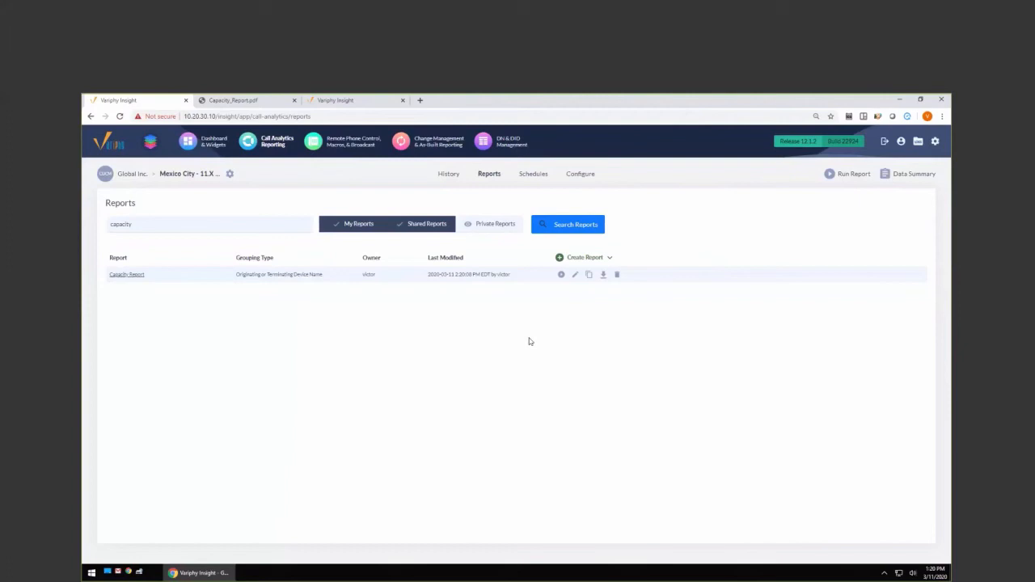
Step: Inspect the highest peak in the shared dashboard's All SIP Gateways chart, switching between the dashboard and the Reports list
click(339, 101)
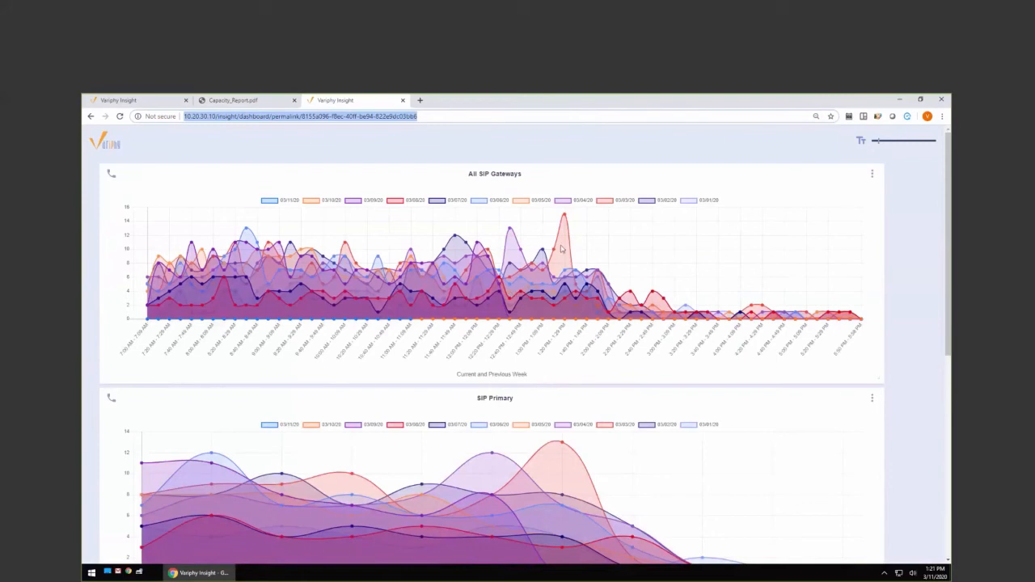
mouse_move(567, 217)
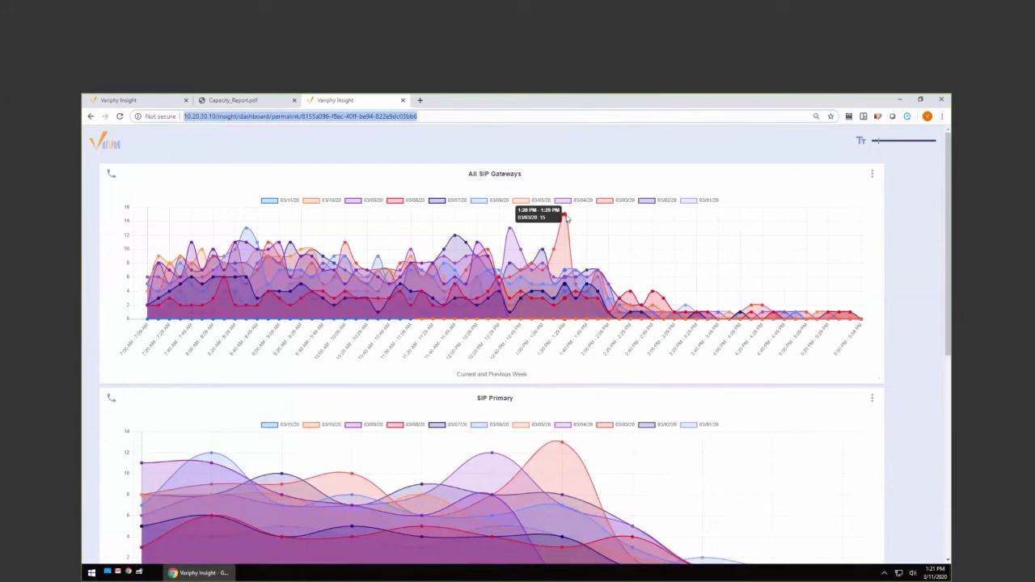
click(174, 103)
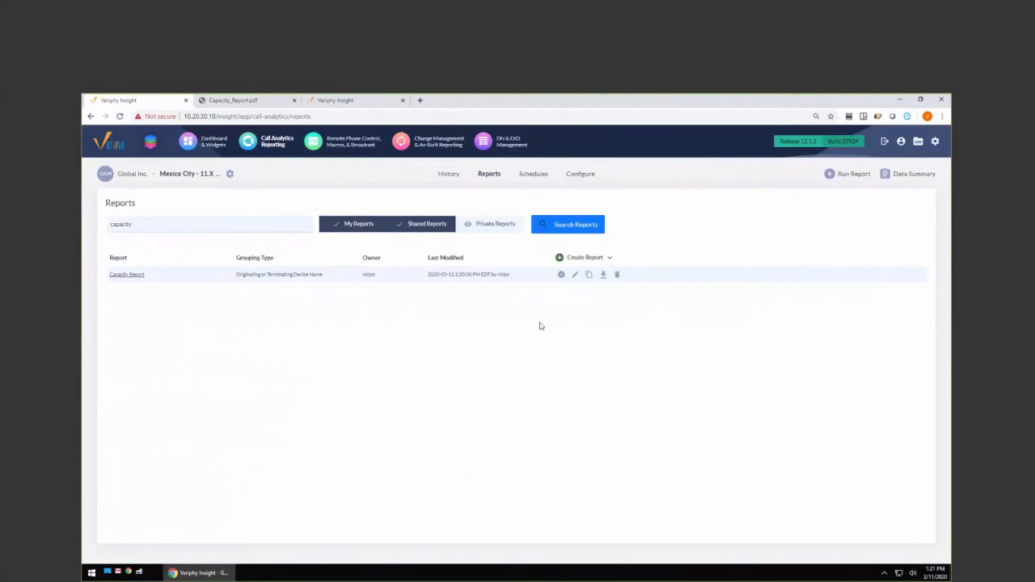
click(372, 102)
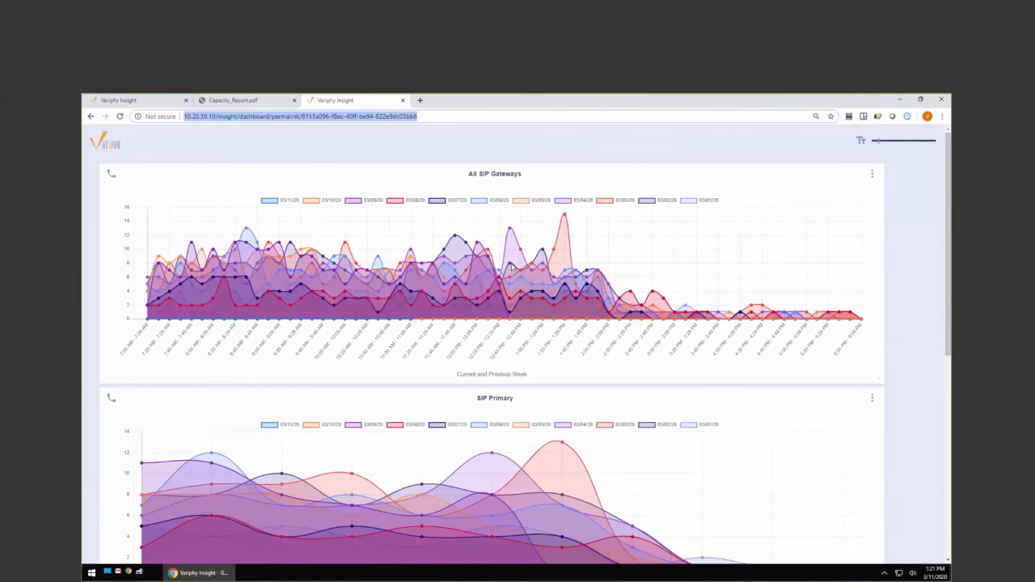
click(166, 100)
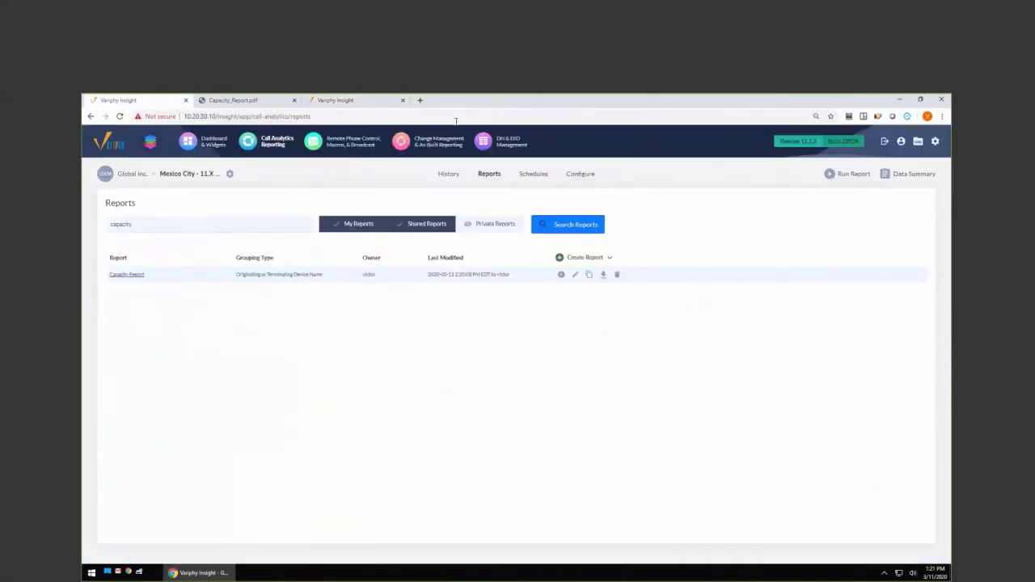
Step: Go to variphy.com and open the company's Webinars page to view the upcoming technical webinars
click(429, 116)
text(variphy)
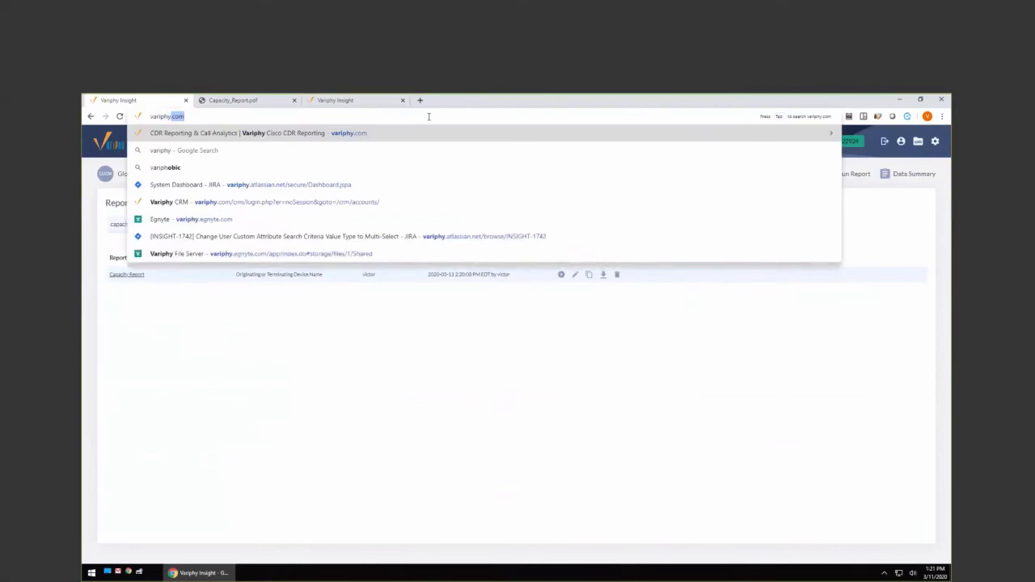
key(Return)
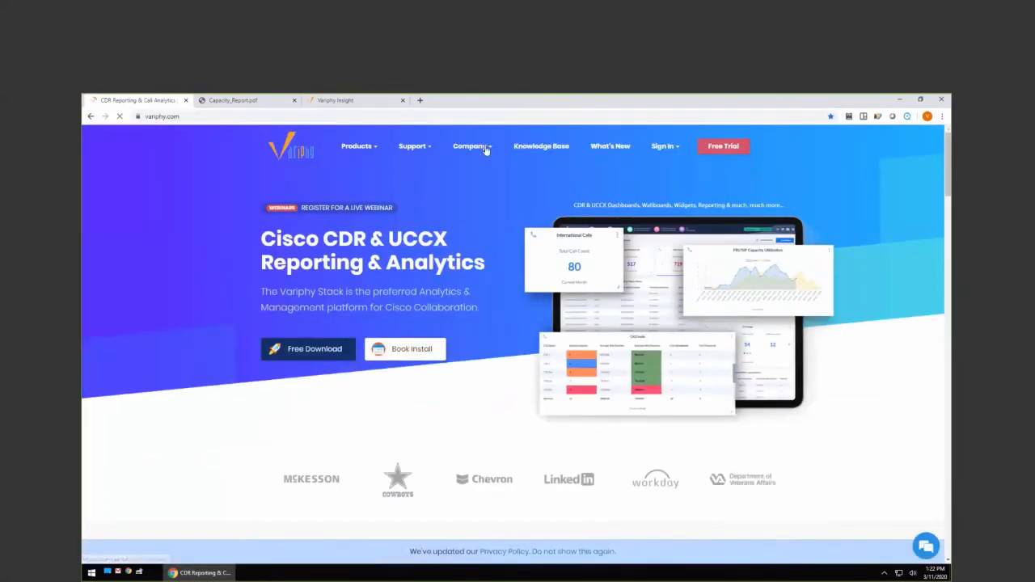
mouse_move(486, 152)
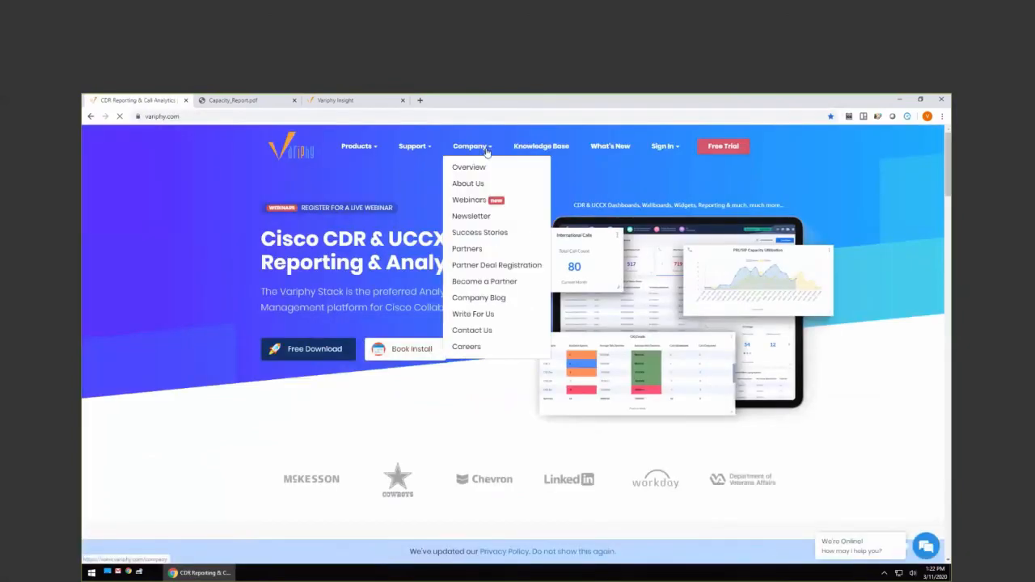
click(468, 200)
scroll(656, 347, down, 1)
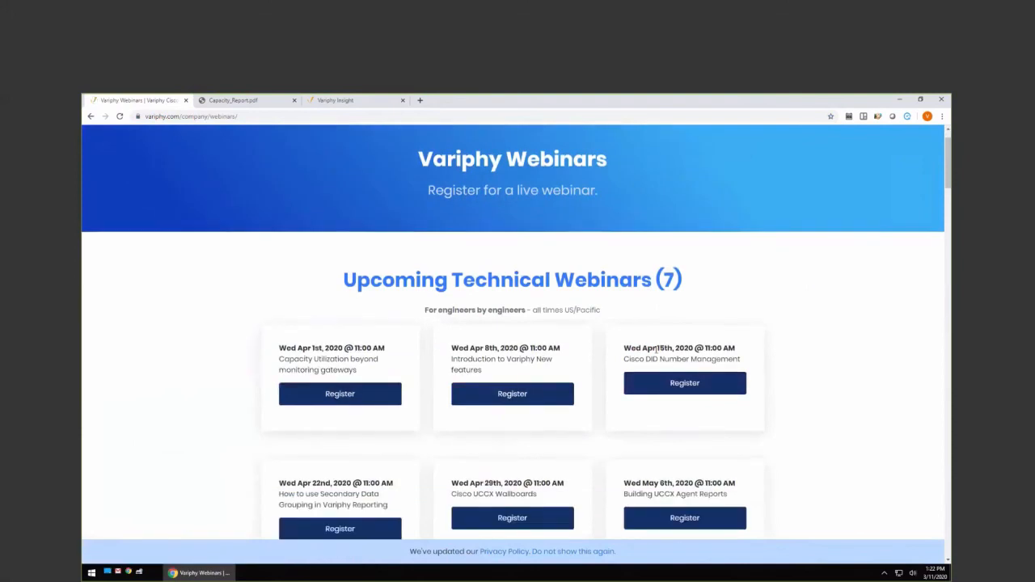